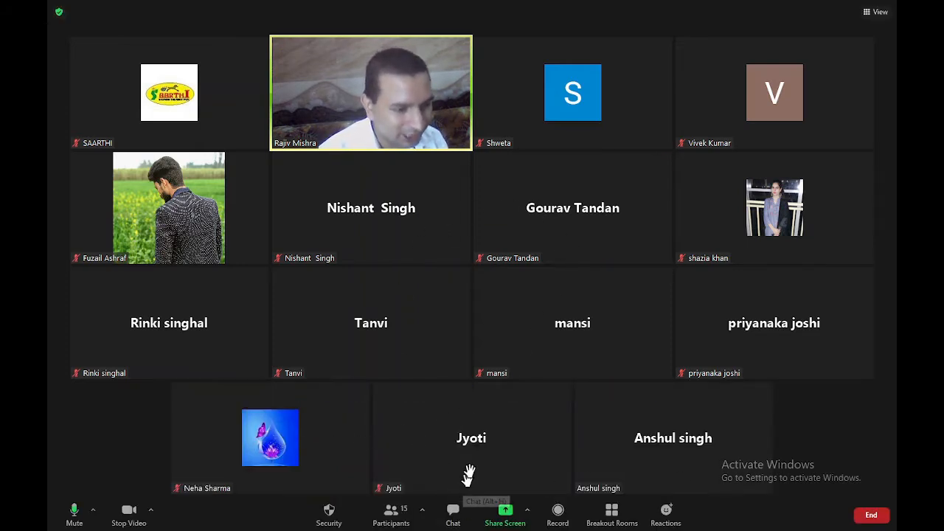
Share the whole screen in Zoom, then stop sharing and bring OBS to the front
{"action": "left_click", "coordinate": [506, 515]}
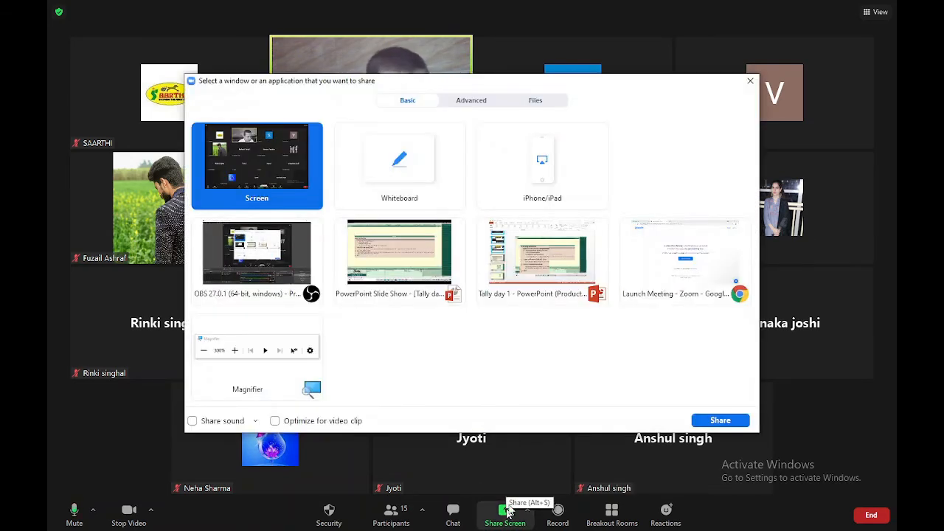
{"action": "double_click", "coordinate": [289, 166]}
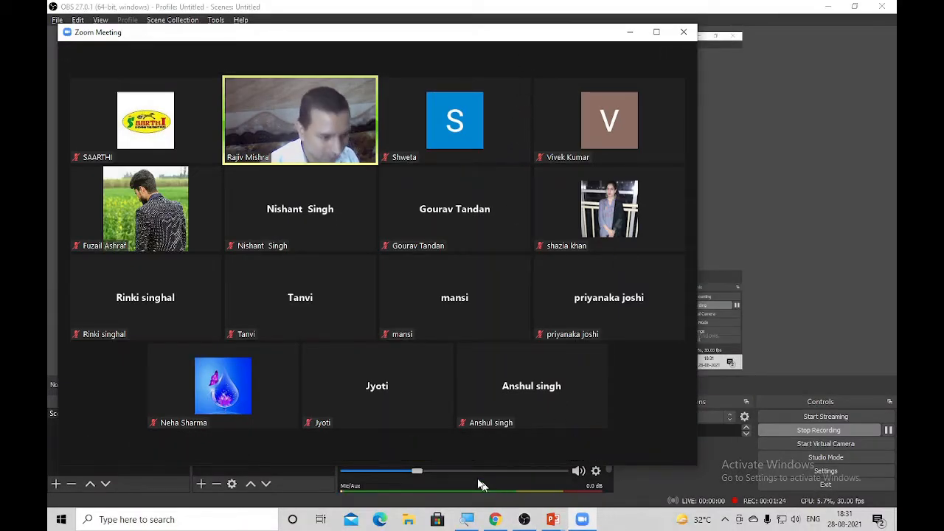
{"action": "left_click", "coordinate": [412, 447]}
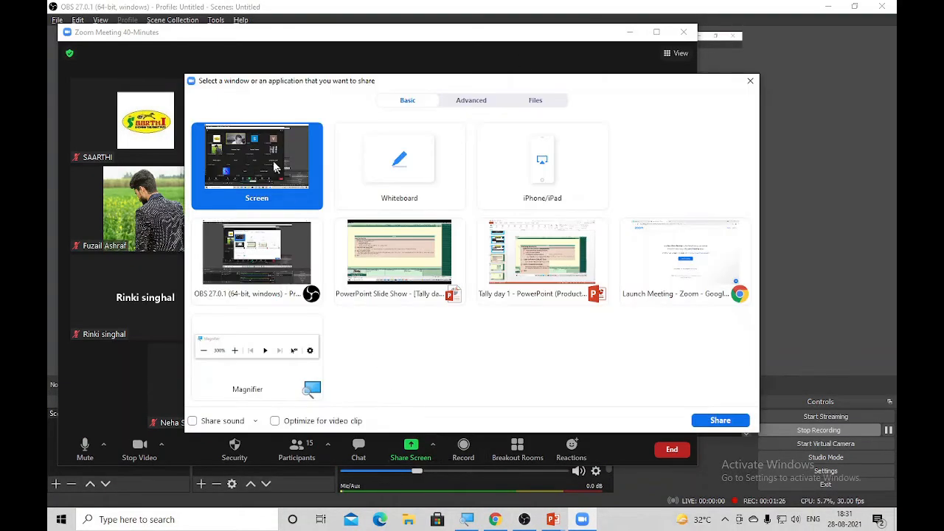
{"action": "double_click", "coordinate": [273, 167]}
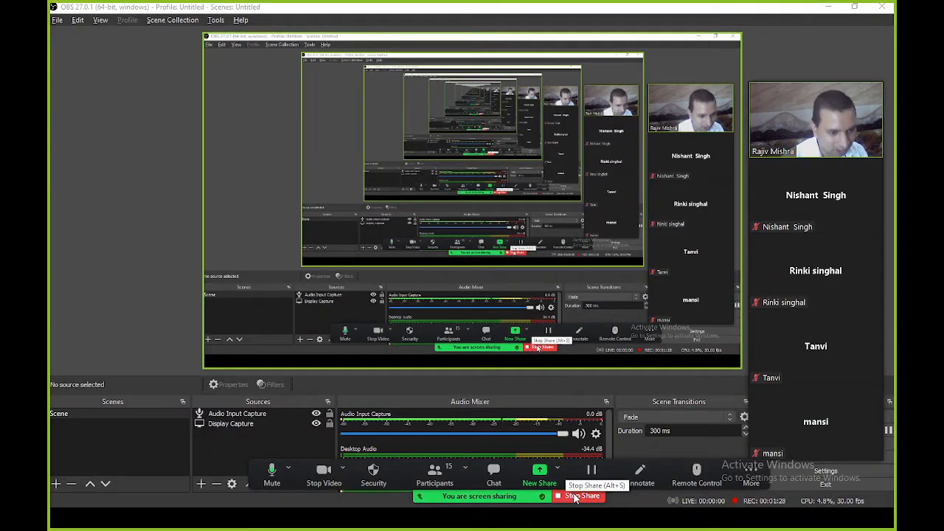
{"action": "left_click", "coordinate": [576, 497]}
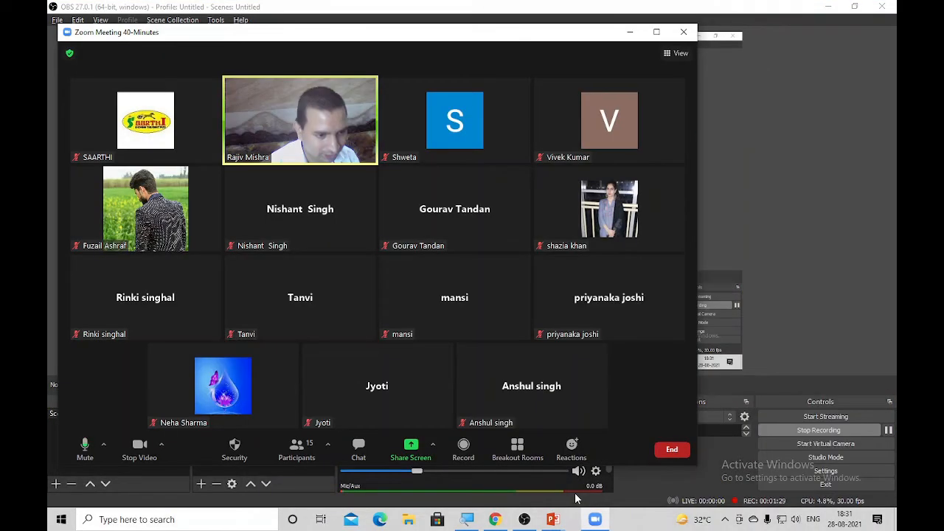
{"action": "left_click", "coordinate": [781, 258]}
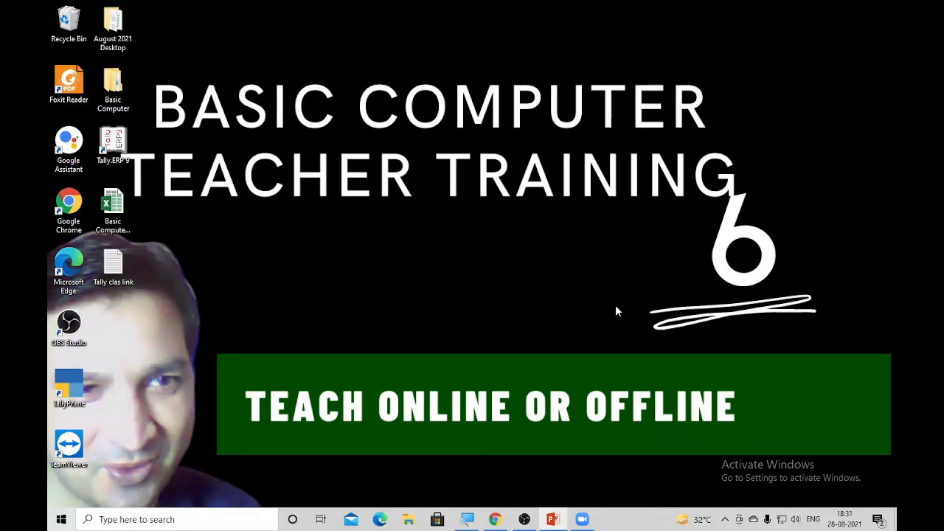
Switch to the Zoom meeting, share the desktop, and select the Tally.ERP 9 shortcut
{"action": "key", "text": "alt+Tab"}
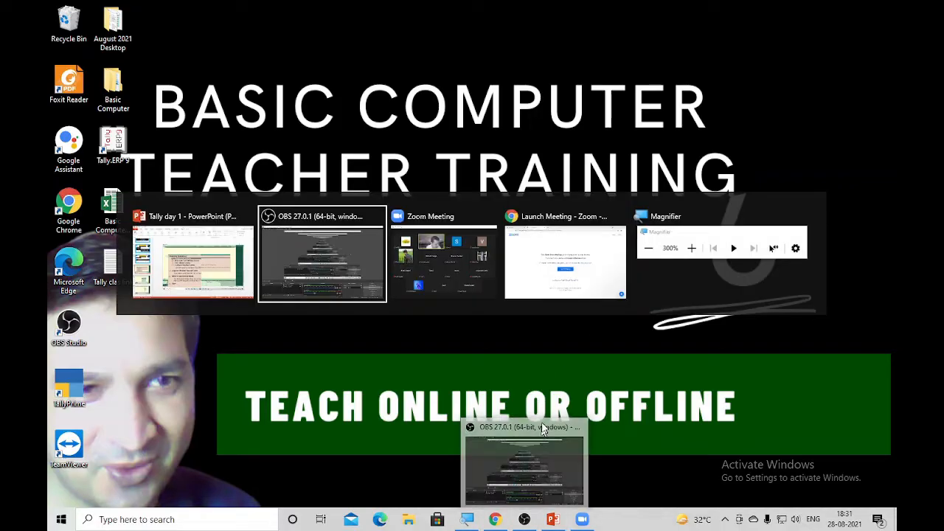
{"action": "key", "text": "alt+Tab"}
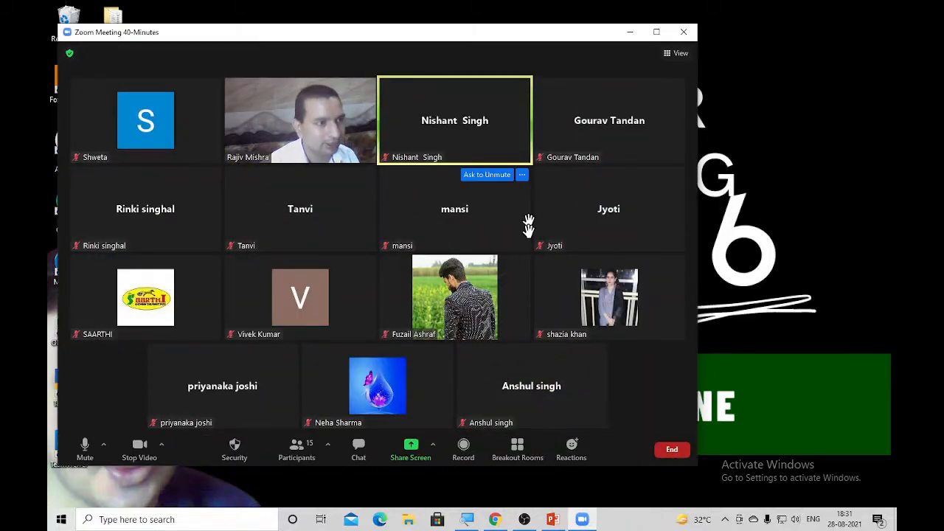
{"action": "left_click", "coordinate": [419, 448]}
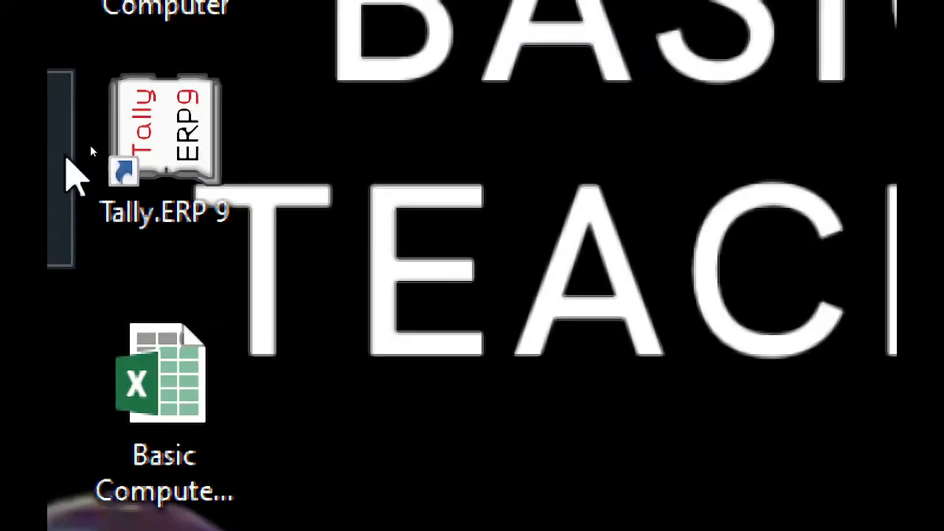
{"action": "left_click", "coordinate": [107, 141]}
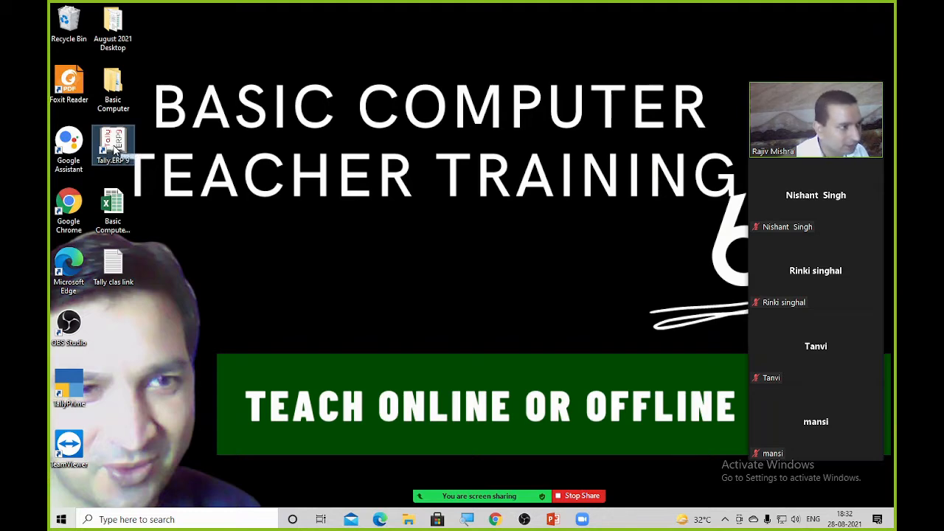
Launch Tally.ERP 9 to its Startup licensing screen and turn on Zoom's Annotate drawing
{"action": "double_click", "coordinate": [113, 144]}
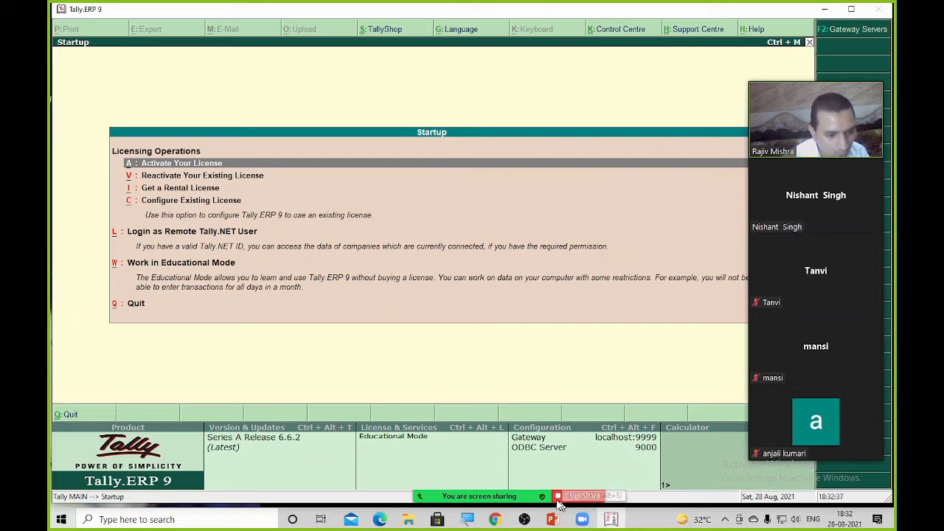
{"action": "mouse_move", "coordinate": [540, 497]}
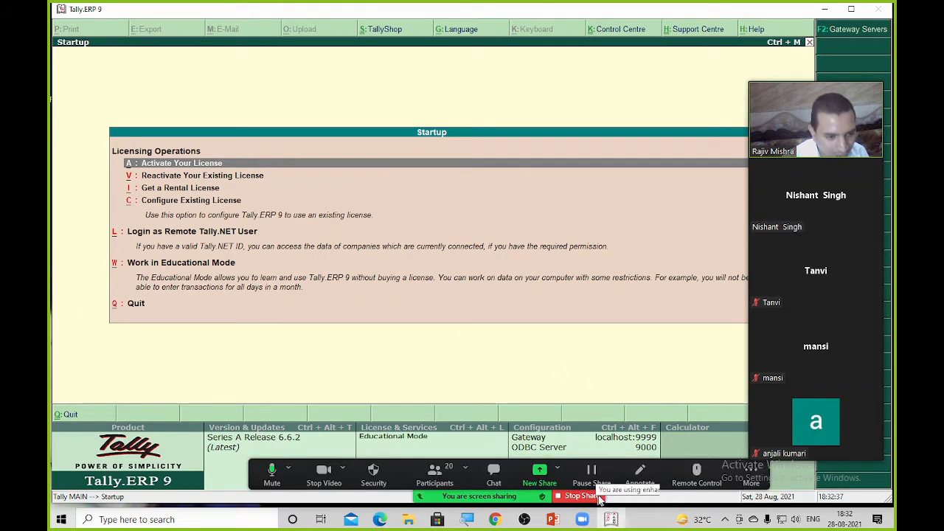
{"action": "left_click", "coordinate": [641, 478]}
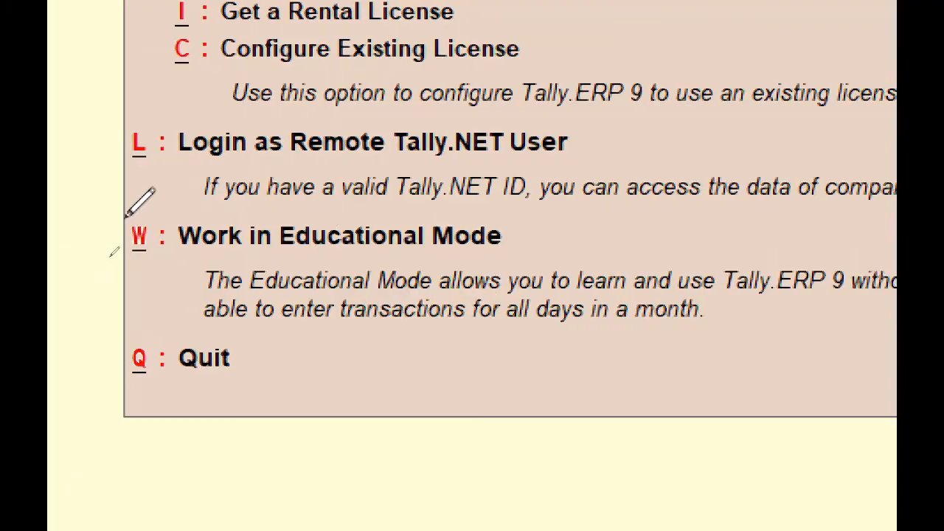
Circle 'Work in Educational Mode', hand-write and underline 'ALTW' below it, then close Annotate
{"action": "mouse_move", "coordinate": [127, 215]}
{"action": "left_mouse_down"}
{"action": "mouse_move", "coordinate": [84, 251]}
{"action": "mouse_move", "coordinate": [541, 244]}
{"action": "mouse_move", "coordinate": [105, 193]}
{"action": "left_mouse_up"}
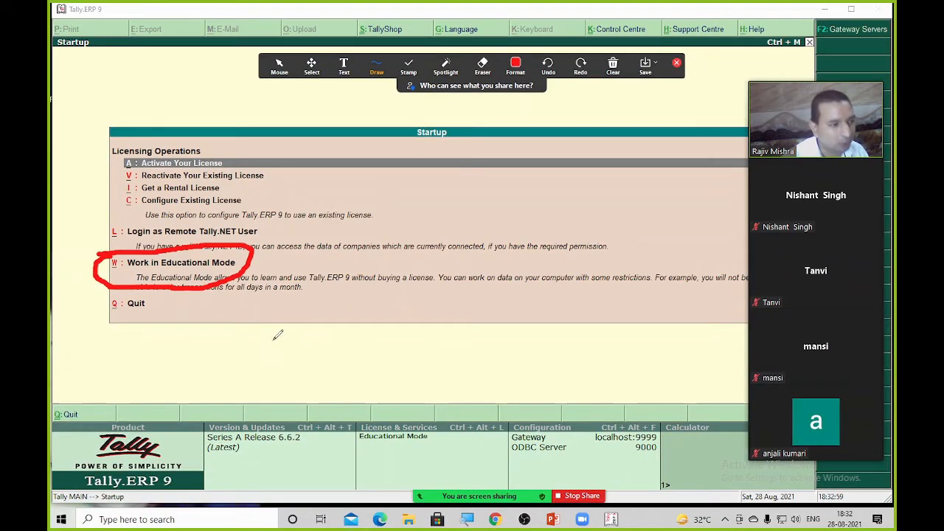
{"action": "left_click_drag", "start_coordinate": [615, 461], "coordinate": [608, 448]}
{"action": "mouse_move", "coordinate": [270, 336]}
{"action": "left_mouse_down"}
{"action": "mouse_move", "coordinate": [294, 365]}
{"action": "mouse_move", "coordinate": [299, 340]}
{"action": "mouse_move", "coordinate": [305, 359]}
{"action": "mouse_move", "coordinate": [329, 355]}
{"action": "mouse_move", "coordinate": [361, 305]}
{"action": "mouse_move", "coordinate": [347, 355]}
{"action": "left_mouse_up"}
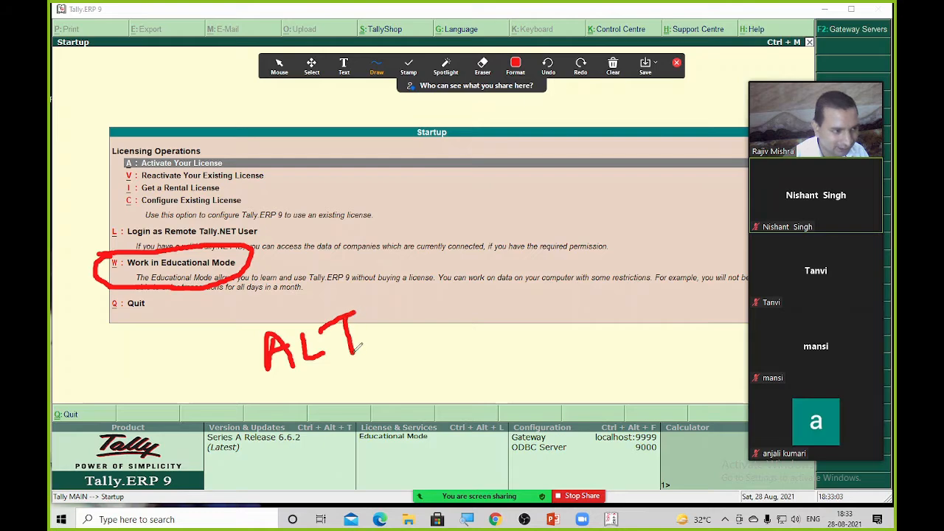
{"action": "mouse_move", "coordinate": [376, 313]}
{"action": "left_mouse_down"}
{"action": "mouse_move", "coordinate": [395, 324]}
{"action": "mouse_move", "coordinate": [415, 302]}
{"action": "left_mouse_up"}
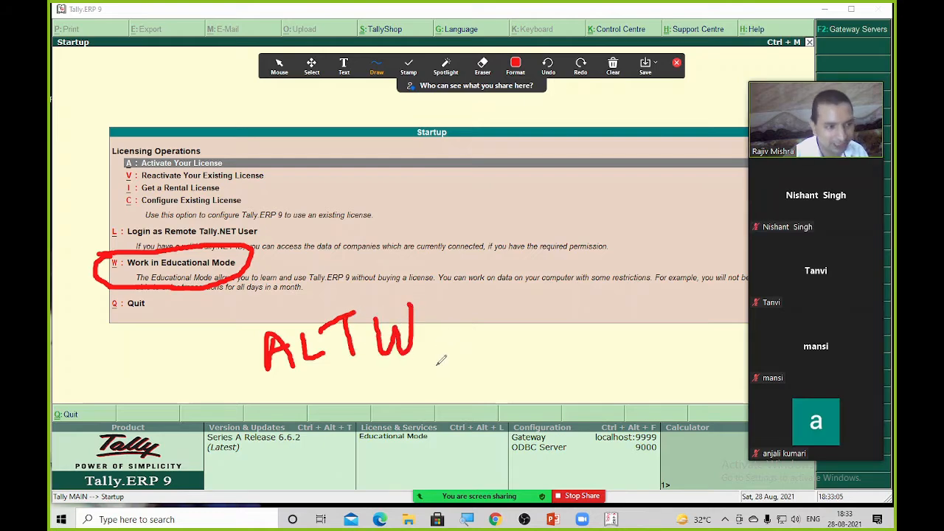
{"action": "left_click_drag", "start_coordinate": [279, 392], "coordinate": [362, 371]}
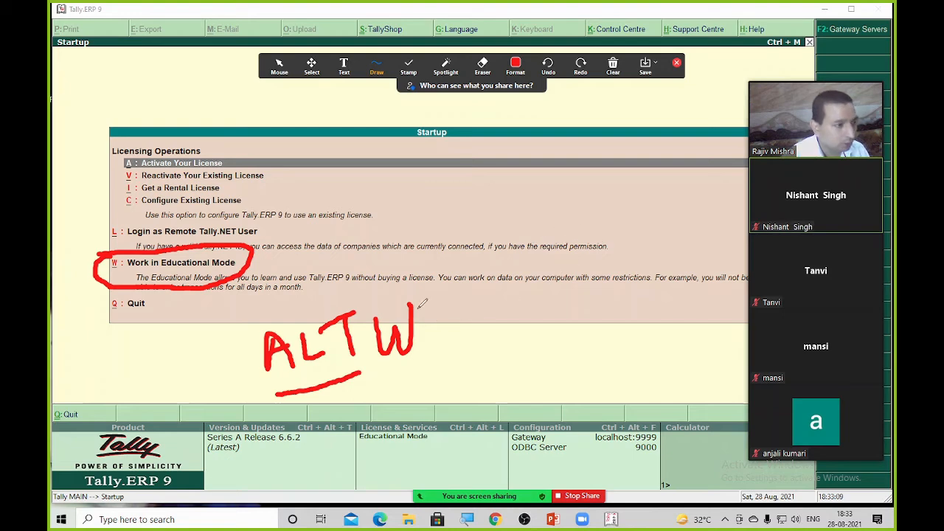
{"action": "mouse_move", "coordinate": [541, 494]}
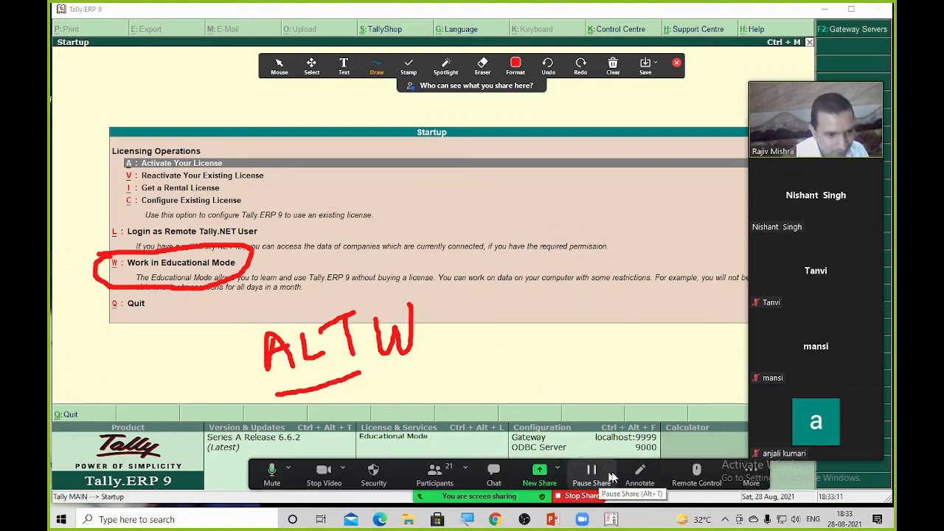
{"action": "left_click", "coordinate": [640, 475]}
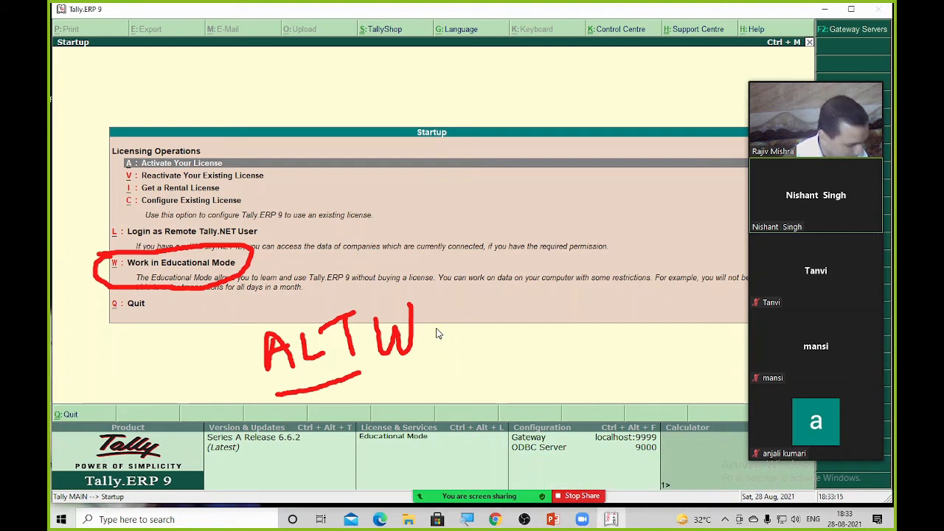
Restart sharing with only the Tally.ERP 9 window and turn on Annotate drawing
{"action": "left_click", "coordinate": [580, 496]}
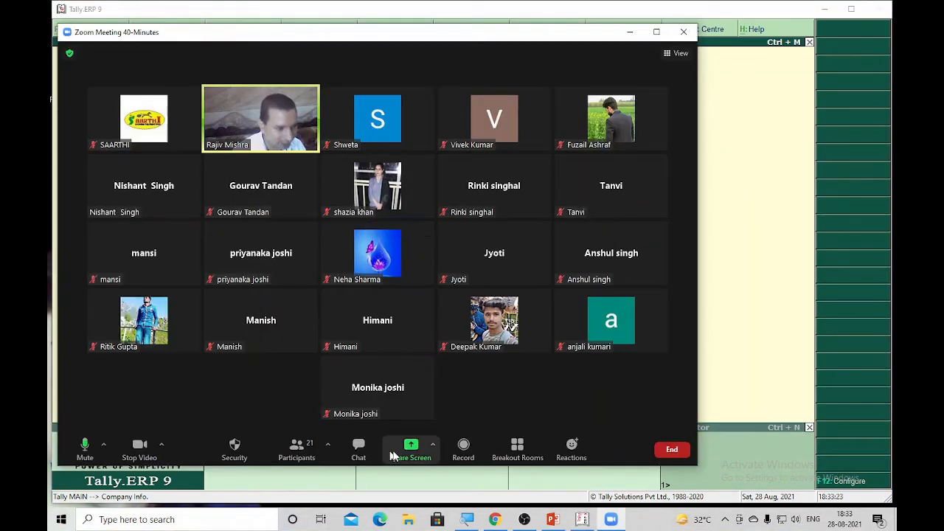
{"action": "left_click", "coordinate": [410, 447]}
{"action": "double_click", "coordinate": [255, 267]}
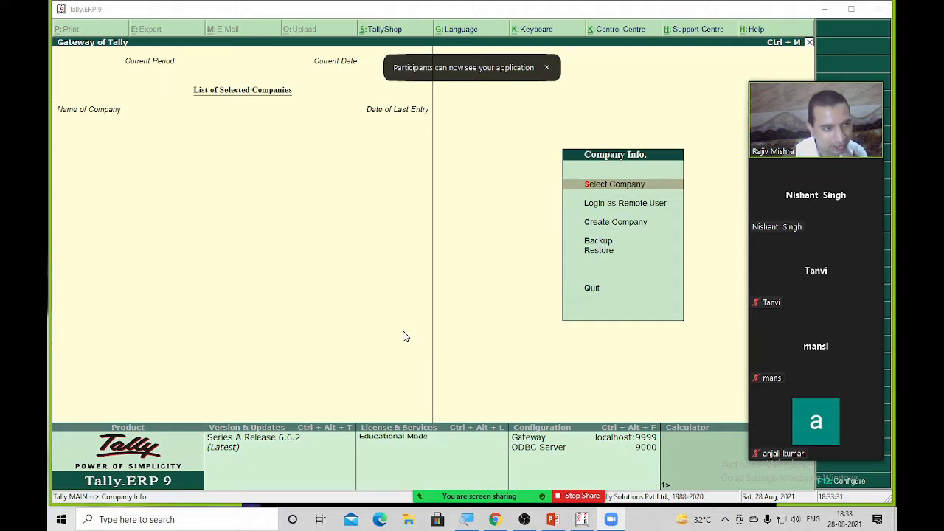
{"action": "mouse_move", "coordinate": [478, 497]}
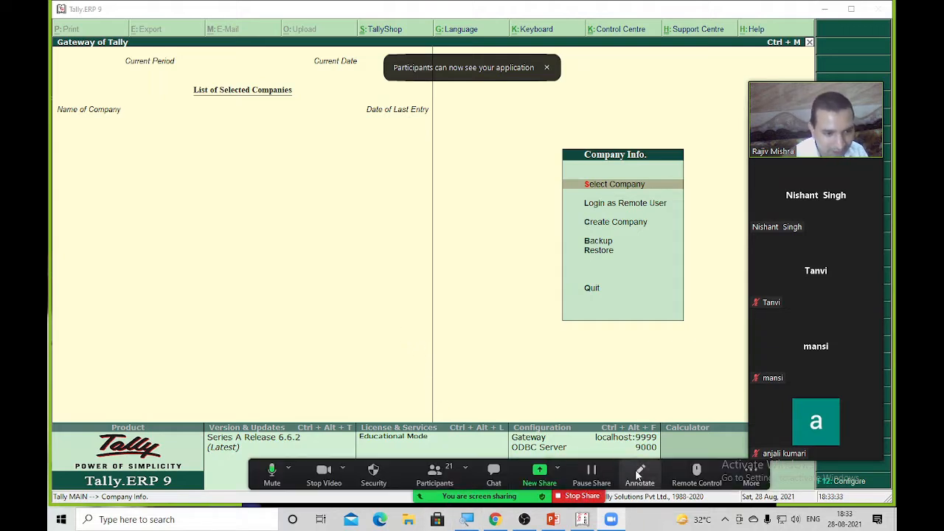
{"action": "left_click", "coordinate": [640, 473]}
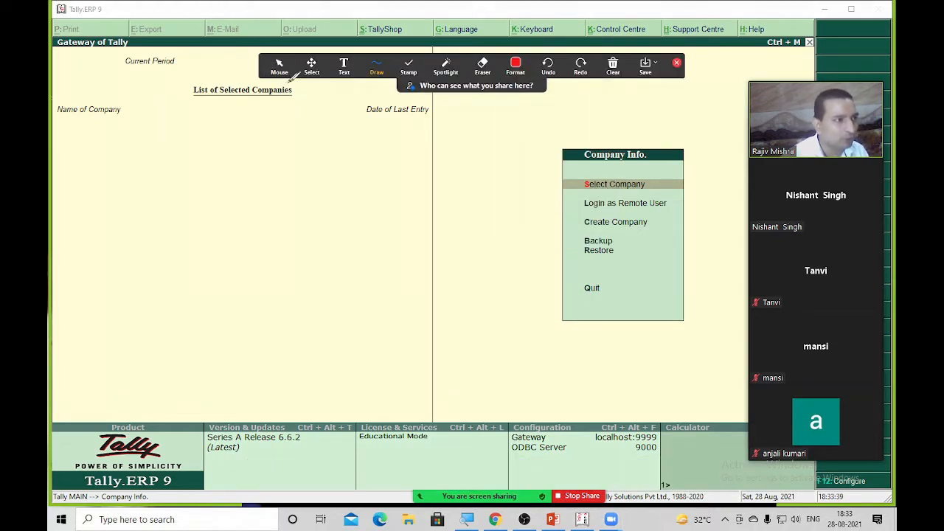
{"action": "mouse_move", "coordinate": [277, 71]}
{"action": "left_mouse_down"}
{"action": "mouse_move", "coordinate": [260, 225]}
{"action": "mouse_move", "coordinate": [193, 390]}
{"action": "left_mouse_up"}
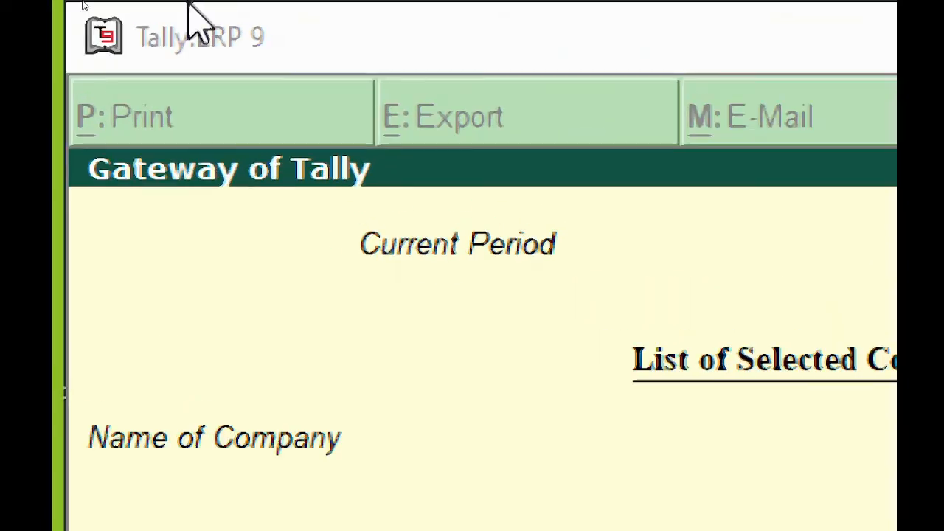
{"action": "mouse_move", "coordinate": [374, 32]}
{"action": "left_mouse_down"}
{"action": "mouse_move", "coordinate": [66, 30]}
{"action": "mouse_move", "coordinate": [347, 13]}
{"action": "left_mouse_up"}
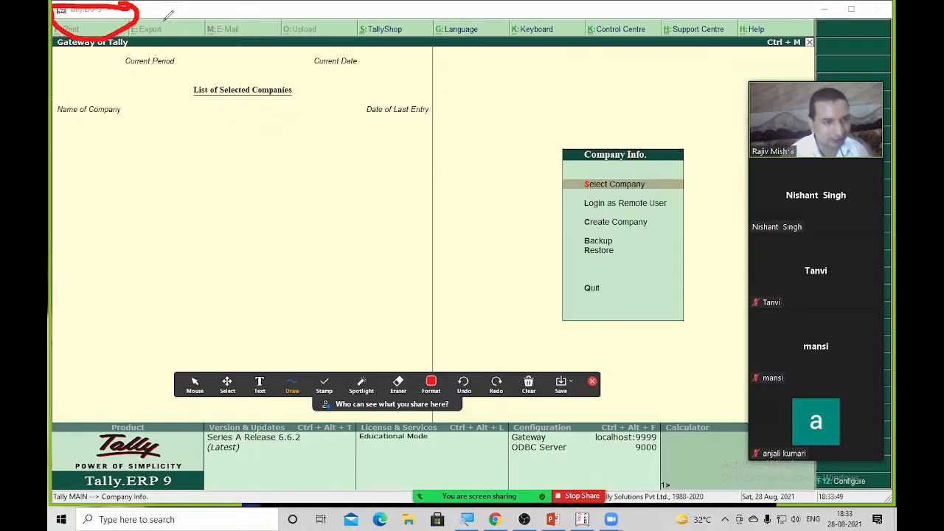
{"action": "key", "text": "ctrl+z"}
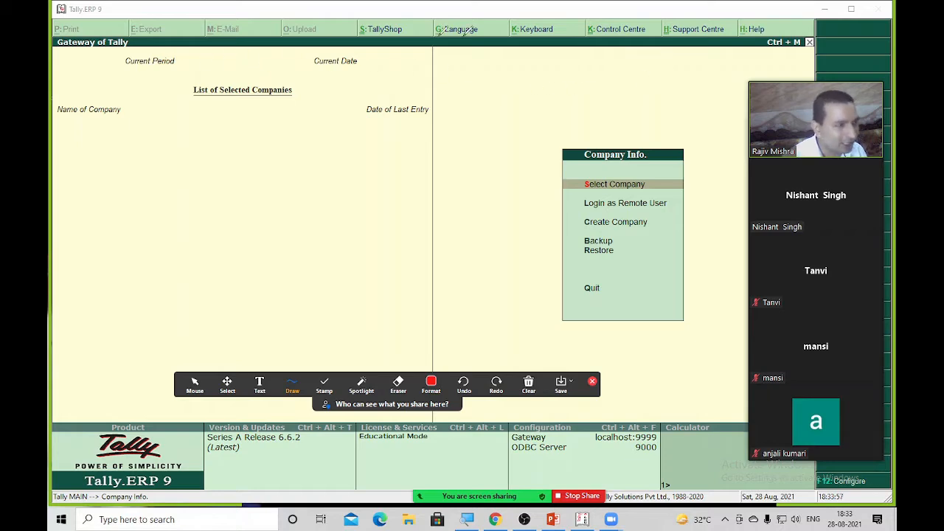
{"action": "mouse_move", "coordinate": [807, 152]}
{"action": "left_click_drag", "start_coordinate": [807, 152], "coordinate": [108, 170]}
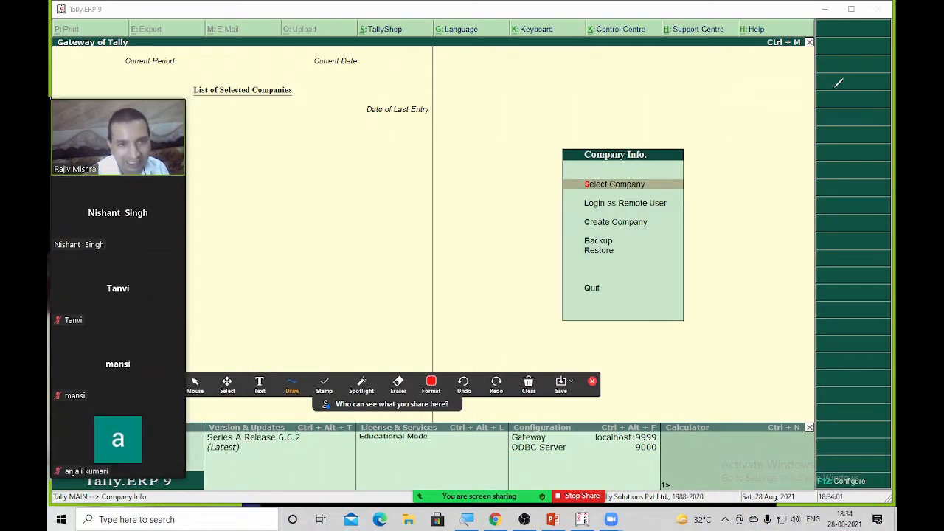
{"action": "left_click_drag", "start_coordinate": [862, 53], "coordinate": [853, 164]}
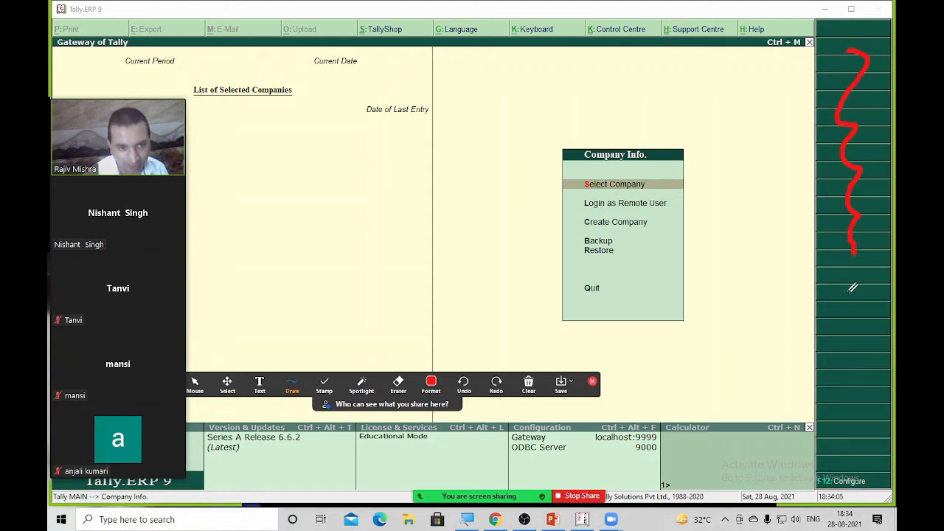
{"action": "left_click_drag", "start_coordinate": [849, 291], "coordinate": [788, 257]}
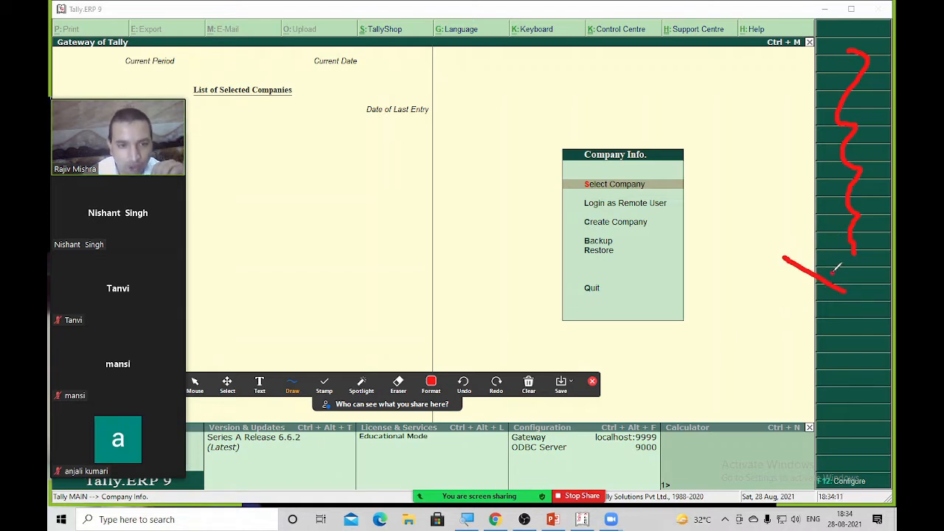
{"action": "left_click_drag", "start_coordinate": [835, 270], "coordinate": [861, 291]}
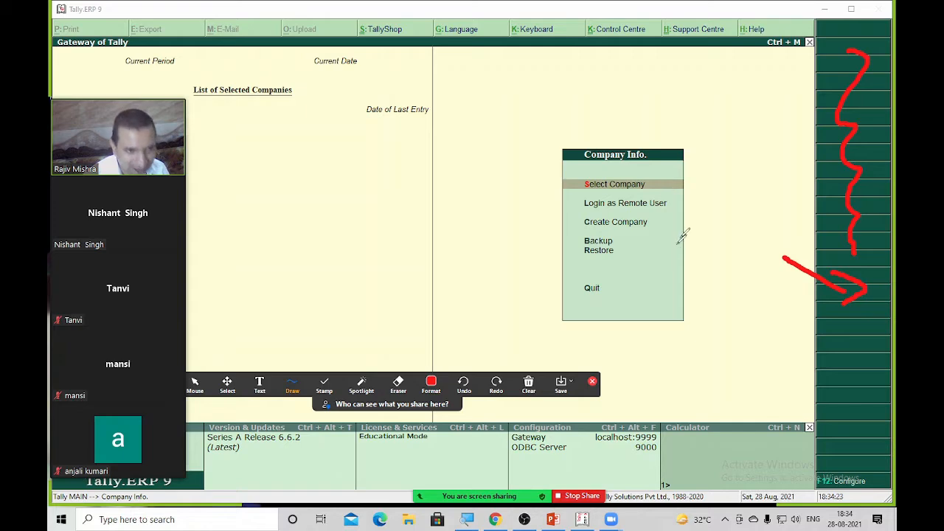
{"action": "key", "text": "ctrl+z"}
{"action": "key", "text": "ctrl+z"}
{"action": "key", "text": "ctrl+z"}
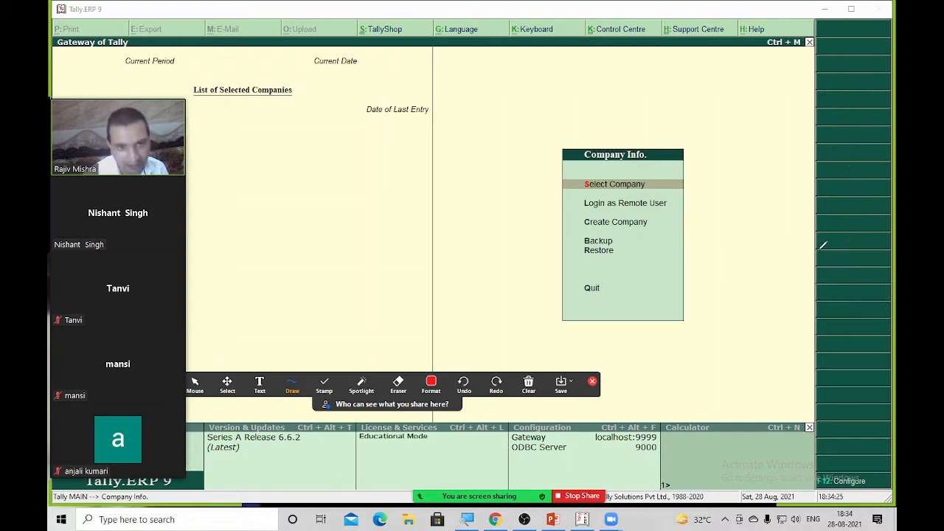
Move the video panel aside, draw two red lines and hand-write 'Left' on the left
{"action": "left_click_drag", "start_coordinate": [157, 147], "coordinate": [814, 132]}
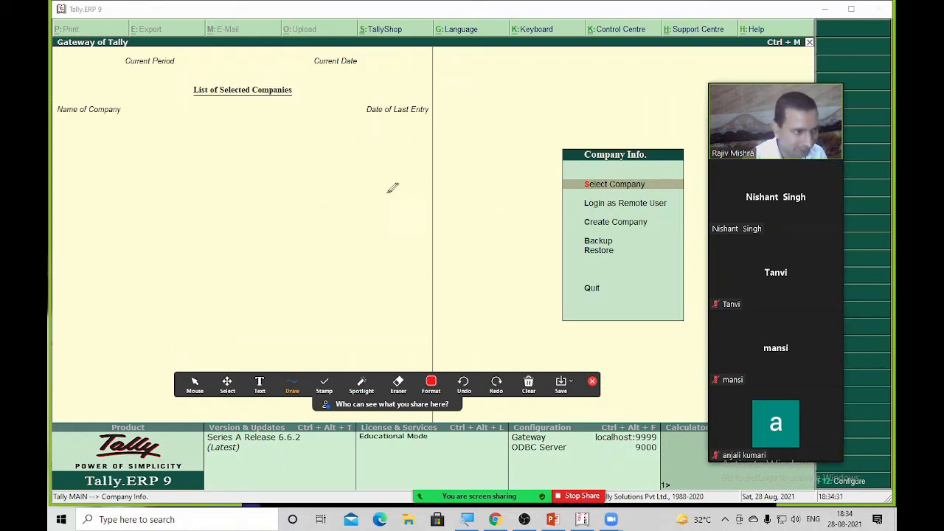
{"action": "left_click_drag", "start_coordinate": [302, 207], "coordinate": [374, 167]}
{"action": "left_click_drag", "start_coordinate": [473, 219], "coordinate": [547, 179]}
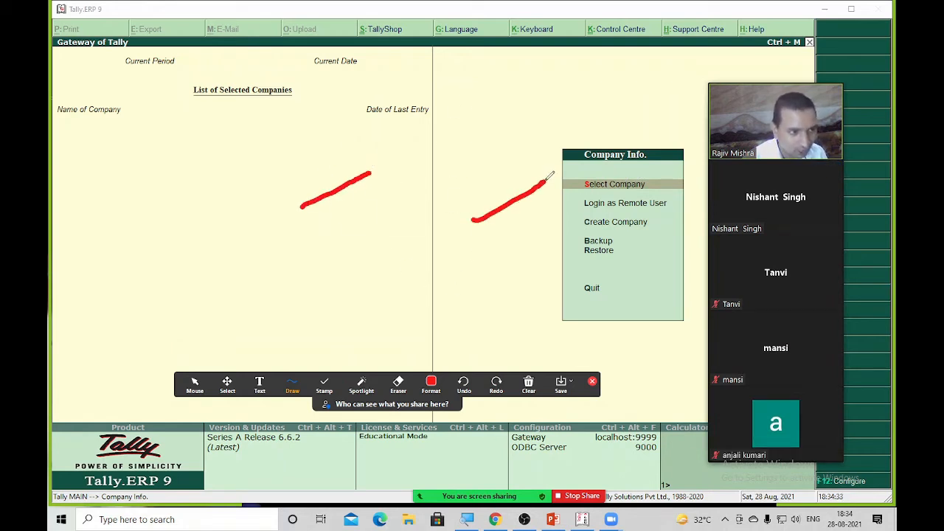
{"action": "mouse_move", "coordinate": [144, 201]}
{"action": "left_mouse_down"}
{"action": "mouse_move", "coordinate": [188, 233]}
{"action": "mouse_move", "coordinate": [206, 197]}
{"action": "mouse_move", "coordinate": [214, 236]}
{"action": "left_mouse_up"}
{"action": "mouse_move", "coordinate": [252, 173]}
{"action": "left_mouse_down"}
{"action": "mouse_move", "coordinate": [238, 234]}
{"action": "mouse_move", "coordinate": [278, 187]}
{"action": "mouse_move", "coordinate": [313, 191]}
{"action": "mouse_move", "coordinate": [317, 168]}
{"action": "left_mouse_up"}
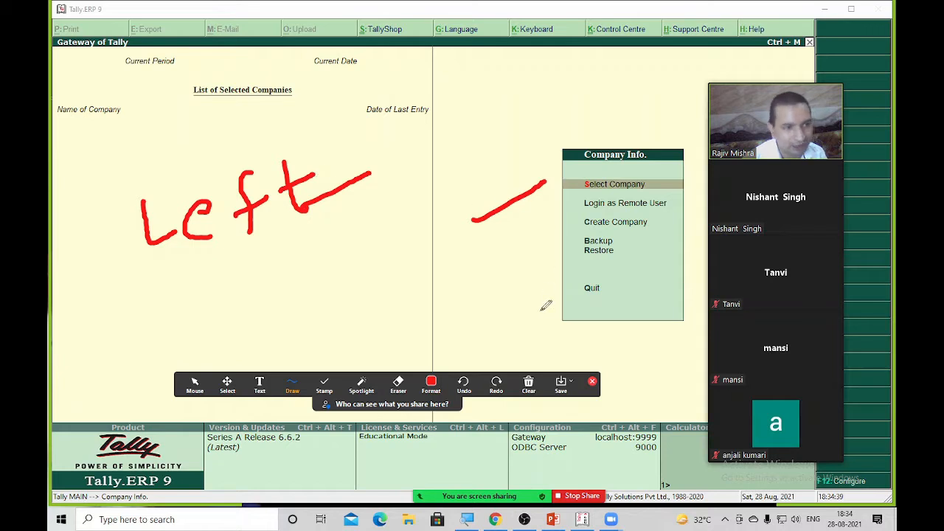
Hand-write 'Right' beside the company menu and a short word above it, then stop sharing
{"action": "mouse_move", "coordinate": [522, 277]}
{"action": "left_mouse_down"}
{"action": "mouse_move", "coordinate": [522, 320]}
{"action": "mouse_move", "coordinate": [525, 286]}
{"action": "mouse_move", "coordinate": [555, 302]}
{"action": "left_mouse_up"}
{"action": "left_click_drag", "start_coordinate": [566, 273], "coordinate": [567, 298]}
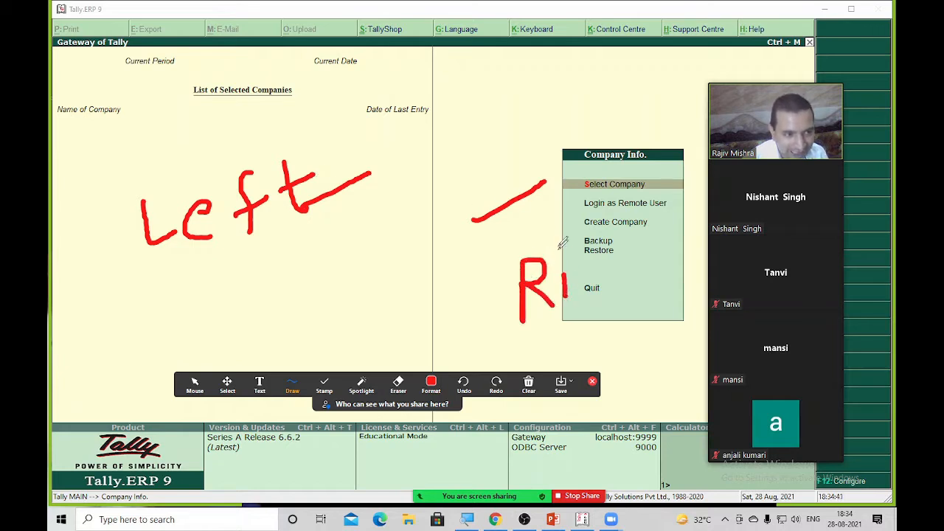
{"action": "mouse_move", "coordinate": [601, 265]}
{"action": "left_mouse_down"}
{"action": "mouse_move", "coordinate": [610, 279]}
{"action": "mouse_move", "coordinate": [574, 298]}
{"action": "left_mouse_up"}
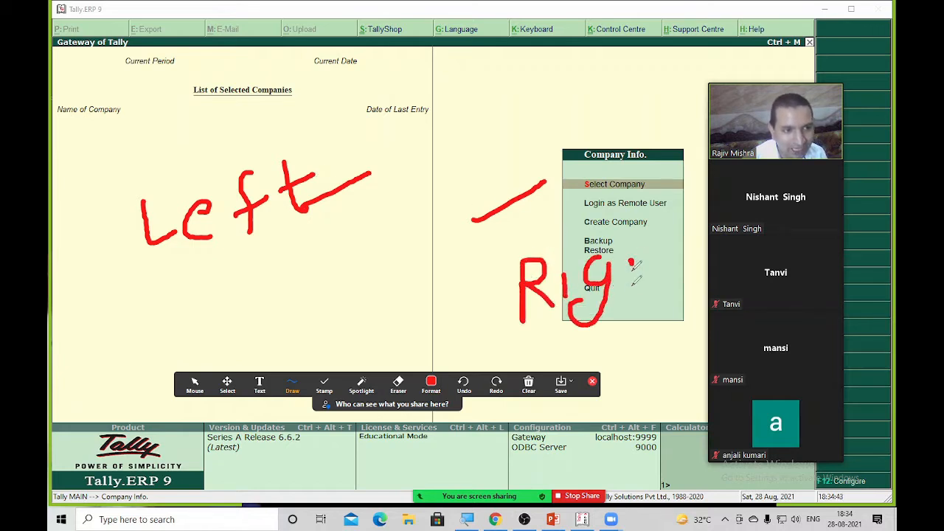
{"action": "left_click_drag", "start_coordinate": [631, 263], "coordinate": [654, 300]}
{"action": "mouse_move", "coordinate": [673, 248]}
{"action": "left_mouse_down"}
{"action": "mouse_move", "coordinate": [681, 310]}
{"action": "mouse_move", "coordinate": [691, 274]}
{"action": "left_mouse_up"}
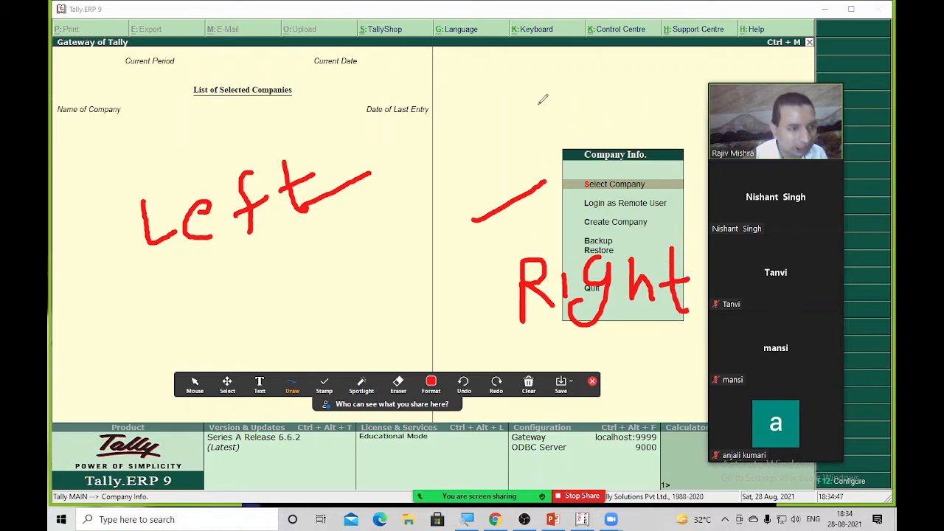
{"action": "mouse_move", "coordinate": [548, 100]}
{"action": "left_mouse_down"}
{"action": "mouse_move", "coordinate": [532, 89]}
{"action": "mouse_move", "coordinate": [521, 119]}
{"action": "mouse_move", "coordinate": [576, 137]}
{"action": "mouse_move", "coordinate": [587, 108]}
{"action": "mouse_move", "coordinate": [605, 136]}
{"action": "left_mouse_up"}
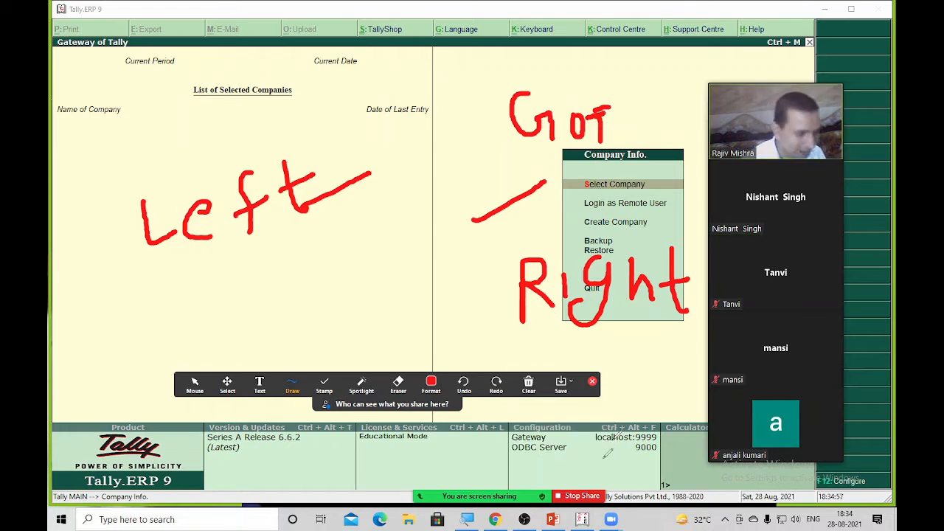
{"action": "left_click", "coordinate": [582, 498]}
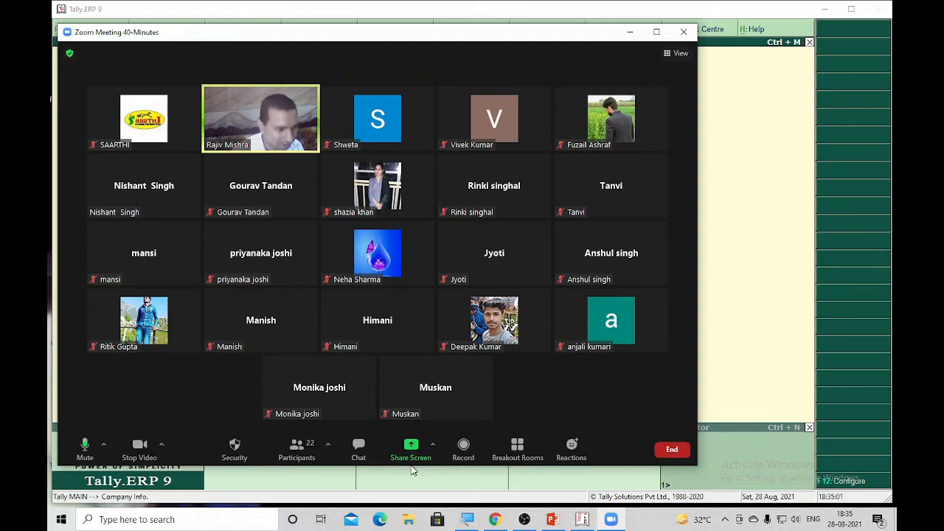
Choose the Tally.ERP 9 window in Zoom's share picker and start sharing it
{"action": "left_click", "coordinate": [412, 445]}
{"action": "left_click", "coordinate": [216, 268]}
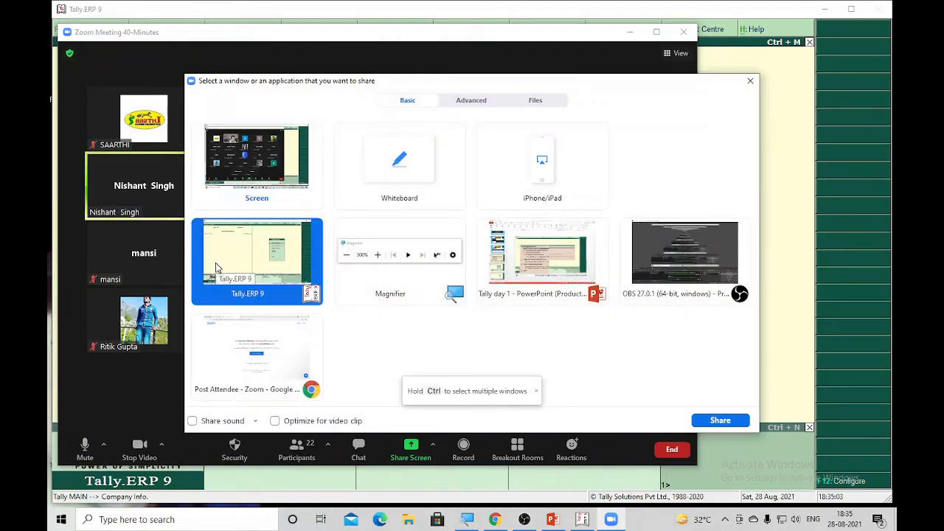
{"action": "double_click", "coordinate": [219, 268]}
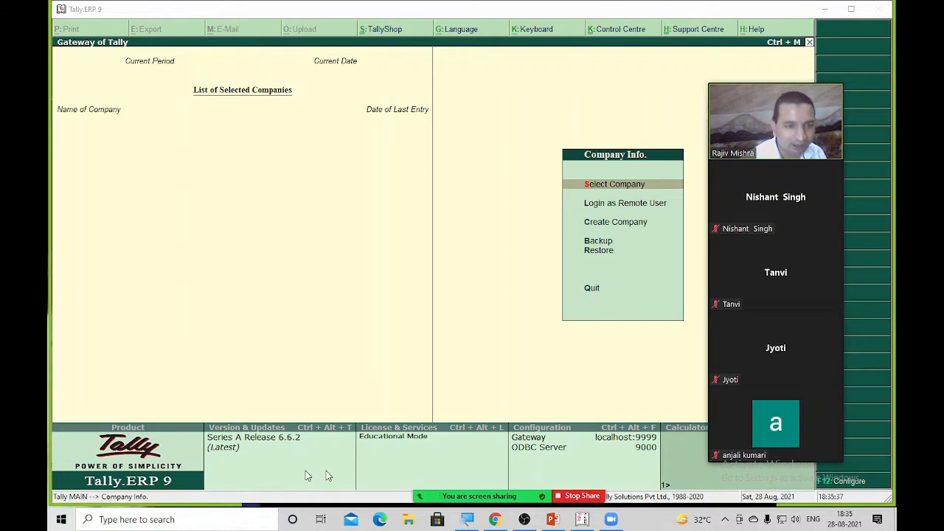
Turn on Annotate, hand-write 'CTRL N' in red on the left, then close the drawing tools
{"action": "mouse_move", "coordinate": [509, 496]}
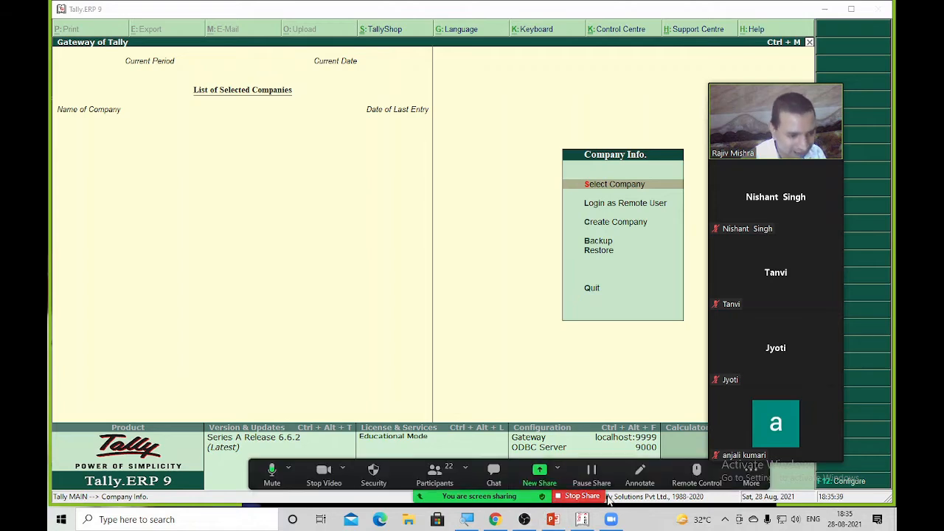
{"action": "left_click", "coordinate": [639, 478]}
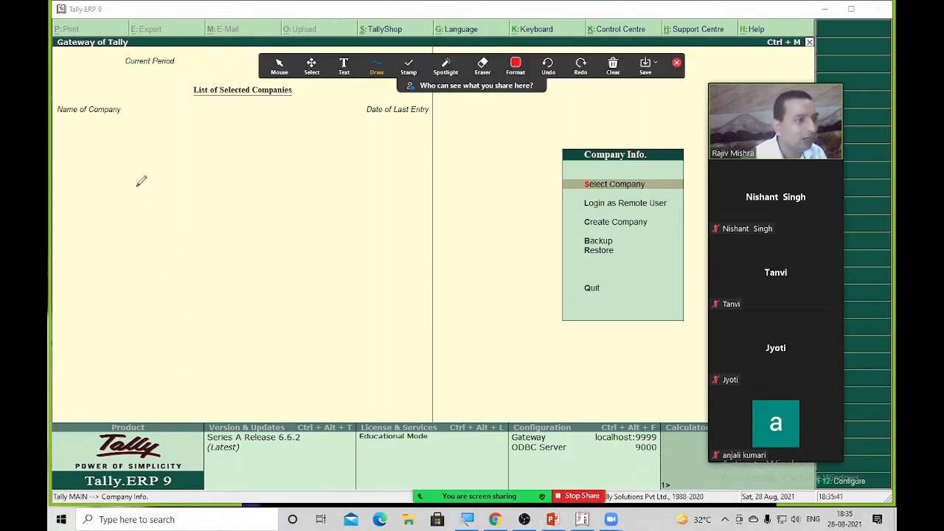
{"action": "mouse_move", "coordinate": [139, 179]}
{"action": "left_mouse_down"}
{"action": "mouse_move", "coordinate": [137, 225]}
{"action": "mouse_move", "coordinate": [140, 194]}
{"action": "mouse_move", "coordinate": [193, 178]}
{"action": "left_mouse_up"}
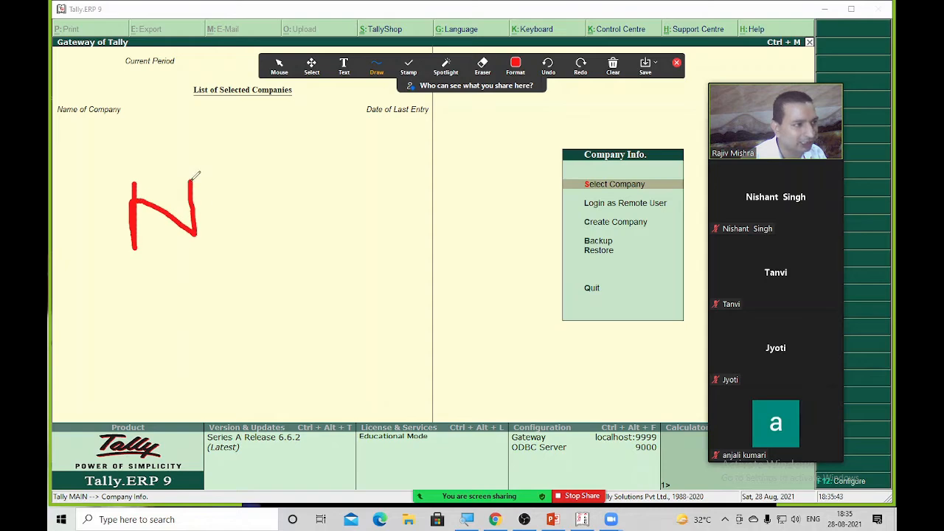
{"action": "mouse_move", "coordinate": [95, 145]}
{"action": "left_mouse_down"}
{"action": "mouse_move", "coordinate": [87, 178]}
{"action": "mouse_move", "coordinate": [120, 178]}
{"action": "left_mouse_up"}
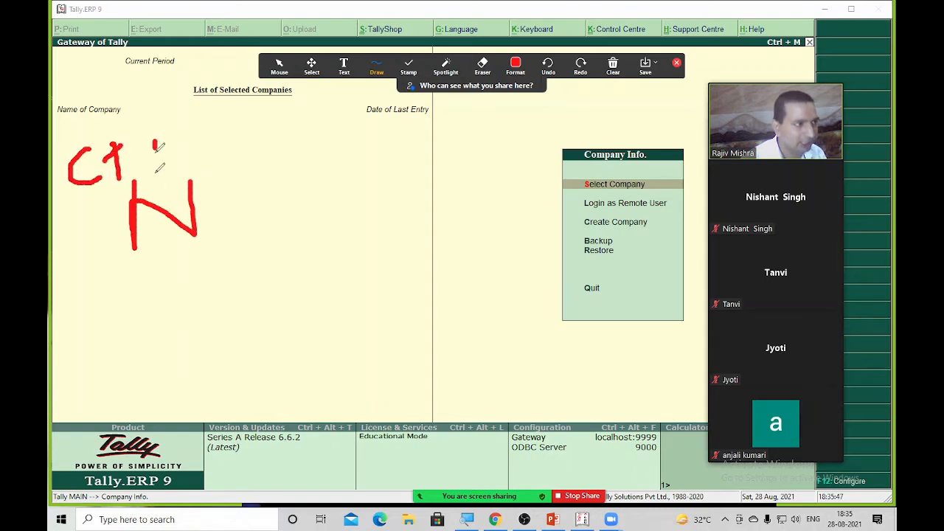
{"action": "left_click_drag", "start_coordinate": [155, 147], "coordinate": [156, 168]}
{"action": "mouse_move", "coordinate": [156, 141]}
{"action": "left_mouse_down"}
{"action": "mouse_move", "coordinate": [159, 158]}
{"action": "mouse_move", "coordinate": [179, 166]}
{"action": "mouse_move", "coordinate": [211, 164]}
{"action": "left_mouse_up"}
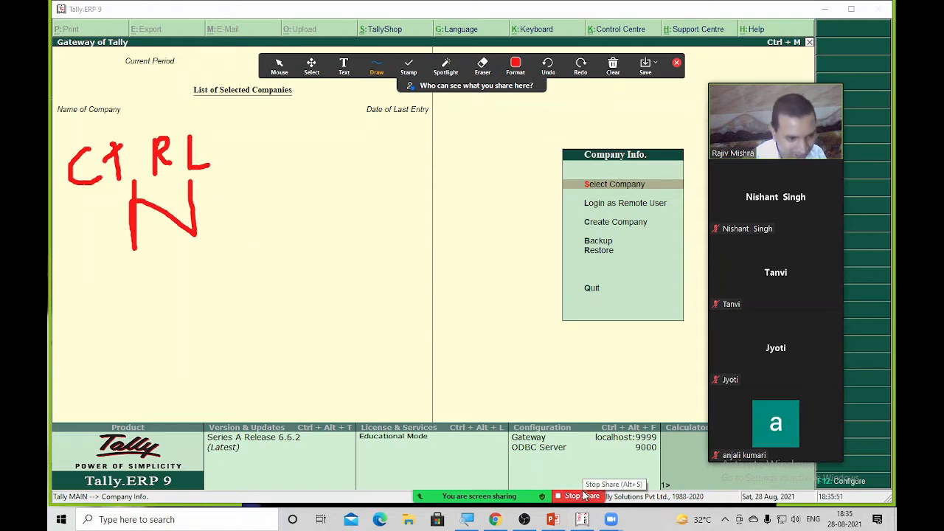
{"action": "left_click", "coordinate": [639, 476]}
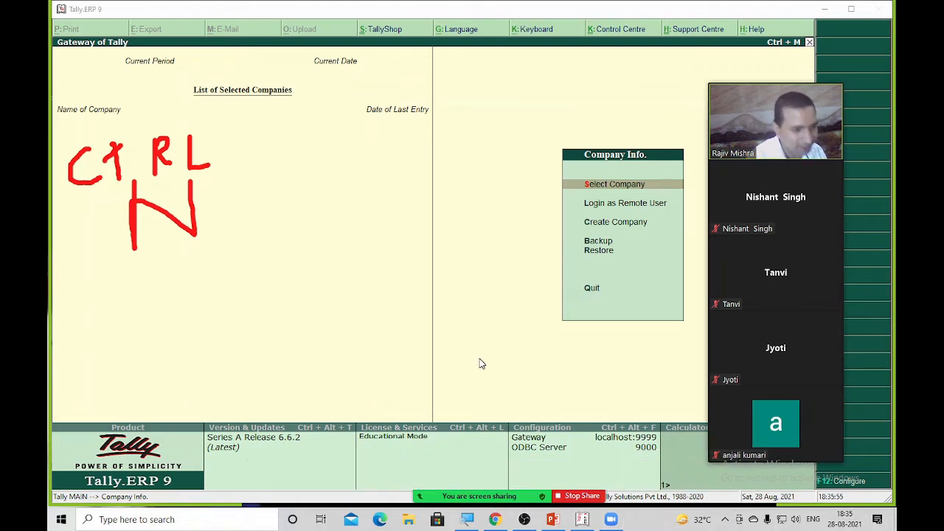
Compute 125*14 in Tally's calculator (Ctrl+N), giving 1,750
{"action": "key", "text": "ctrl+n"}
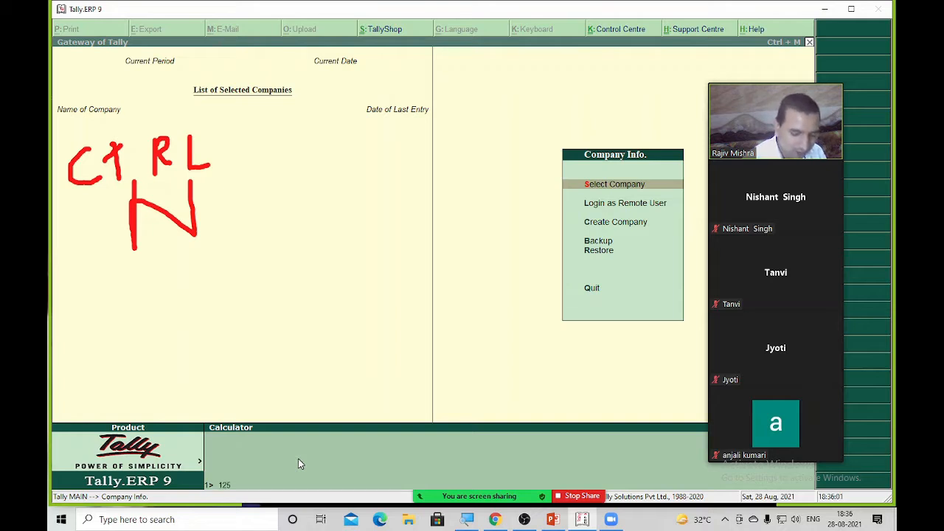
{"action": "type", "text": "125*"}
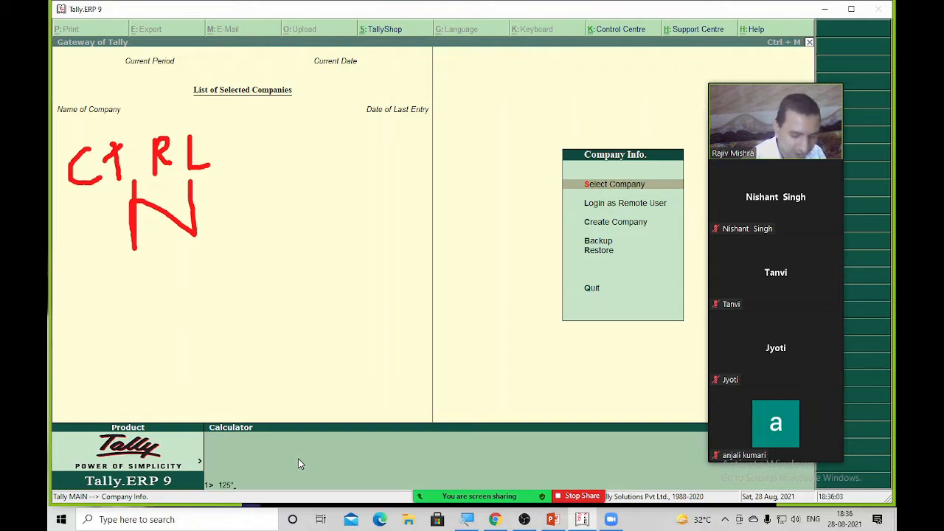
{"action": "type", "text": "14"}
{"action": "key", "text": "Return"}
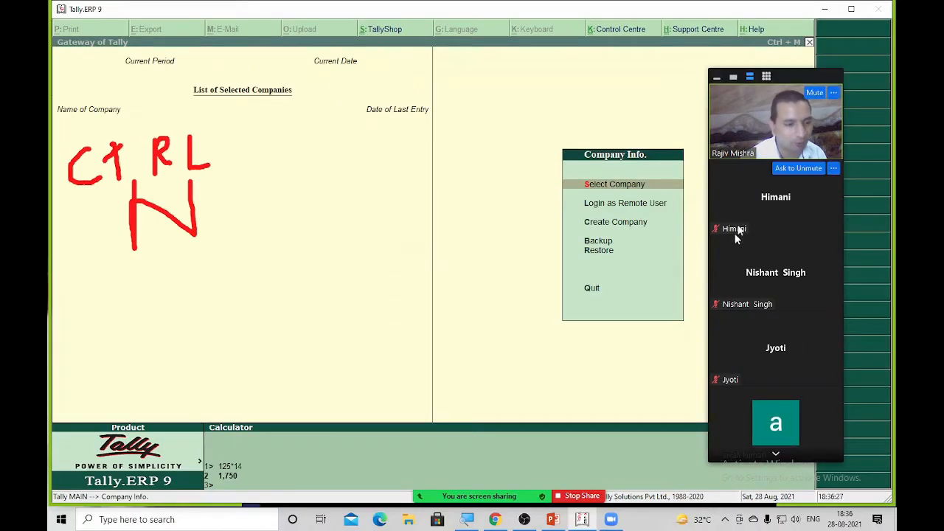
Ring the Ctrl + M shortcut hint in red with Zoom's Draw tool
{"action": "mouse_move", "coordinate": [524, 466]}
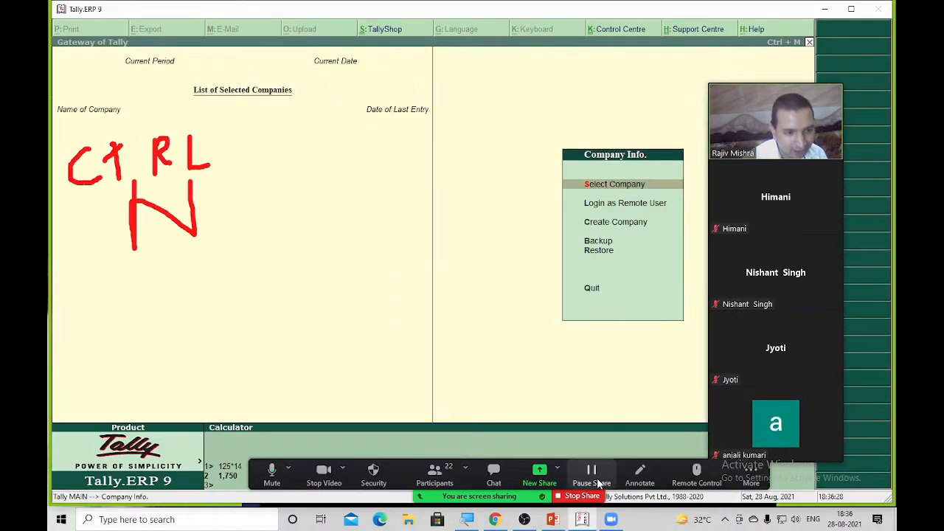
{"action": "left_click", "coordinate": [639, 472]}
{"action": "mouse_move", "coordinate": [801, 24]}
{"action": "left_mouse_down"}
{"action": "mouse_move", "coordinate": [764, 27]}
{"action": "mouse_move", "coordinate": [810, 42]}
{"action": "mouse_move", "coordinate": [811, 30]}
{"action": "left_mouse_up"}
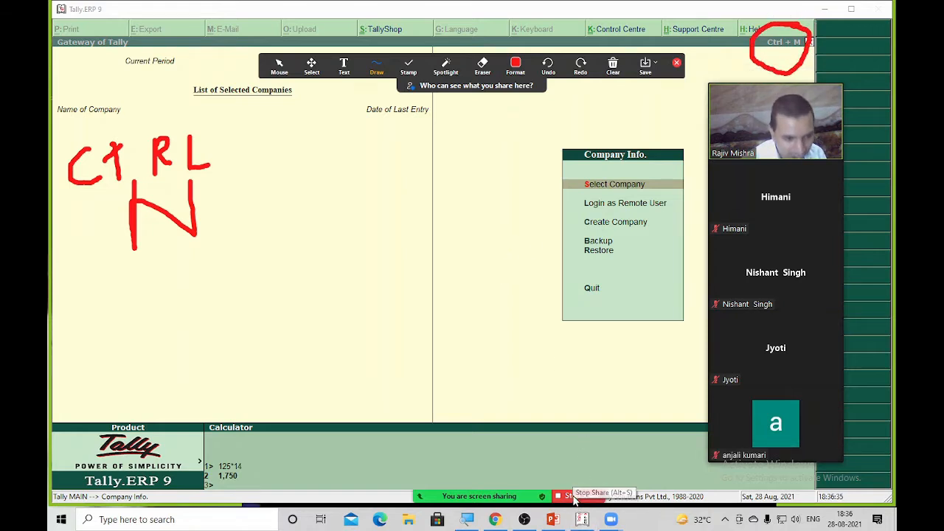
Stop sharing, maximise the meeting window, and re-share the Tally.ERP 9 window unmarked
{"action": "left_click", "coordinate": [574, 499]}
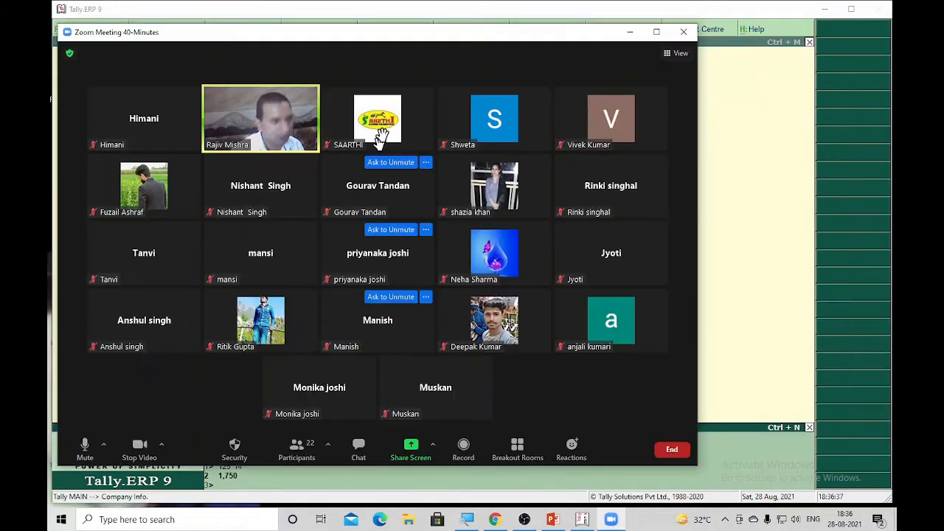
{"action": "double_click", "coordinate": [386, 47]}
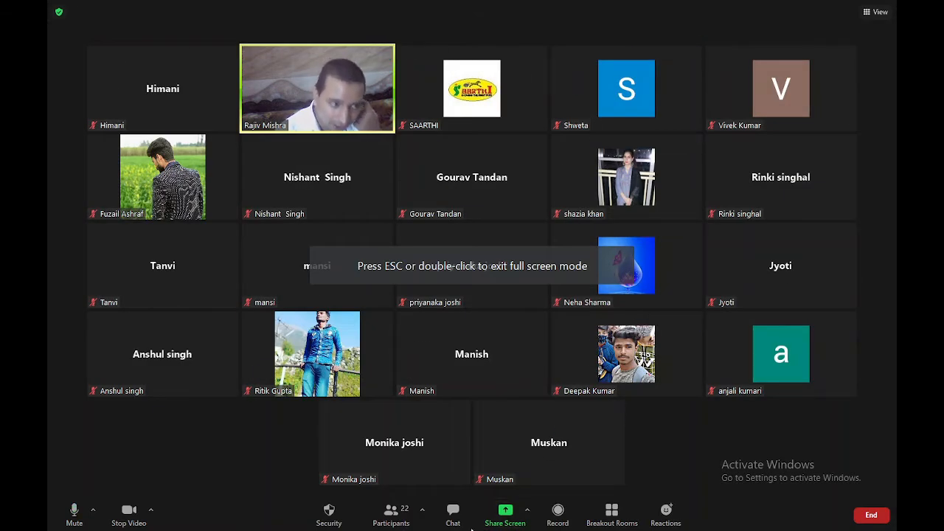
{"action": "mouse_move", "coordinate": [490, 459]}
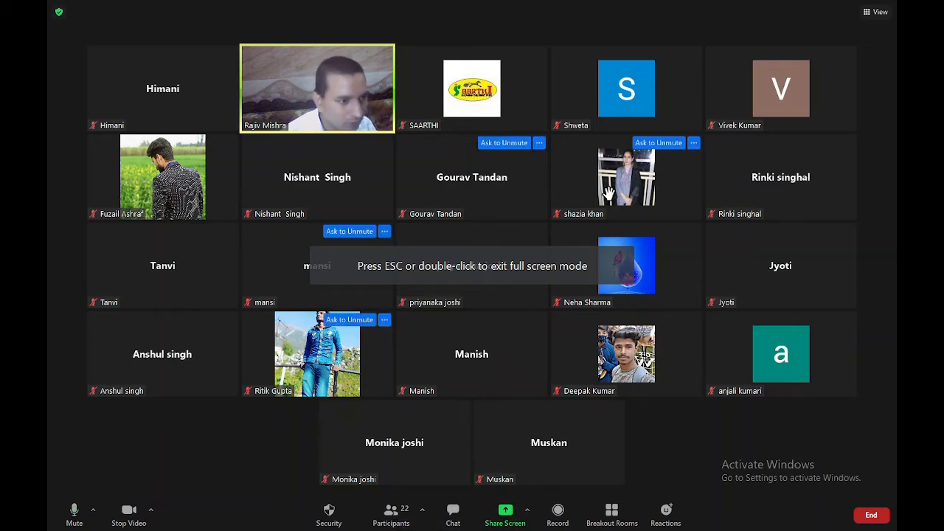
{"action": "left_click", "coordinate": [504, 512]}
{"action": "double_click", "coordinate": [274, 251]}
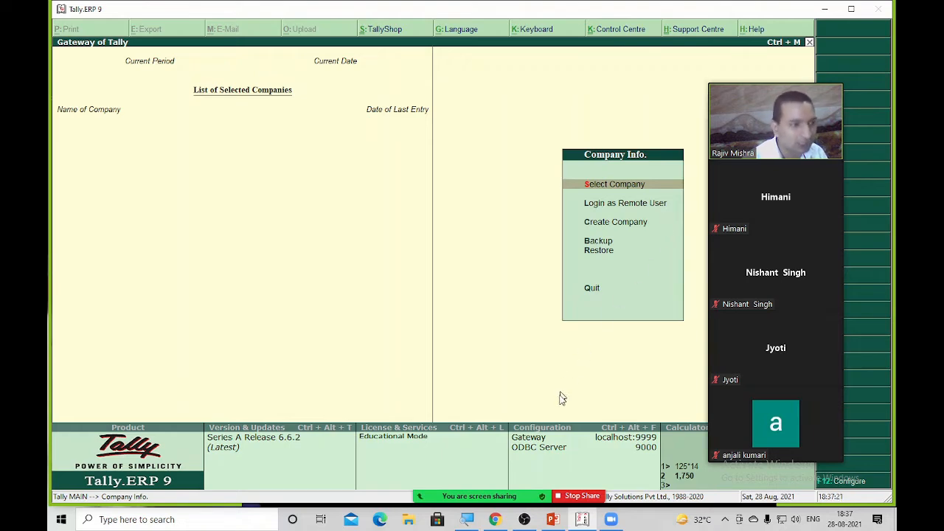
Circle the Company Info. heading in red and hand-write 'ALT F3' over the Tally window
{"action": "mouse_move", "coordinate": [495, 493]}
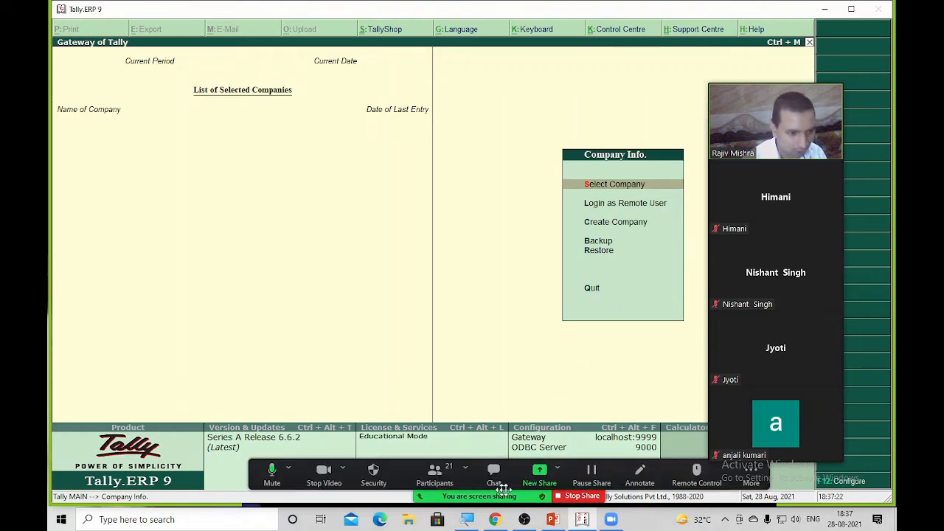
{"action": "left_click", "coordinate": [639, 473]}
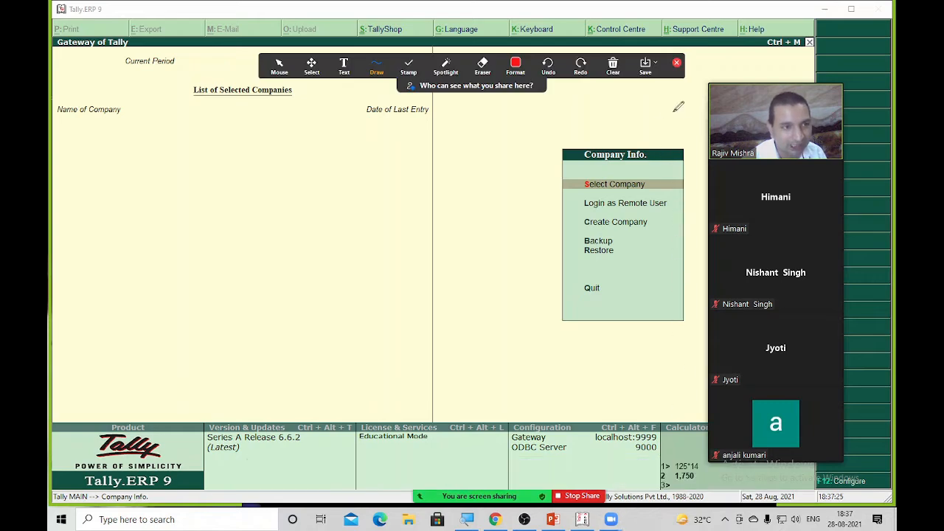
{"action": "mouse_move", "coordinate": [678, 122]}
{"action": "left_mouse_down"}
{"action": "mouse_move", "coordinate": [573, 118]}
{"action": "mouse_move", "coordinate": [555, 158]}
{"action": "mouse_move", "coordinate": [642, 181]}
{"action": "mouse_move", "coordinate": [684, 123]}
{"action": "left_mouse_up"}
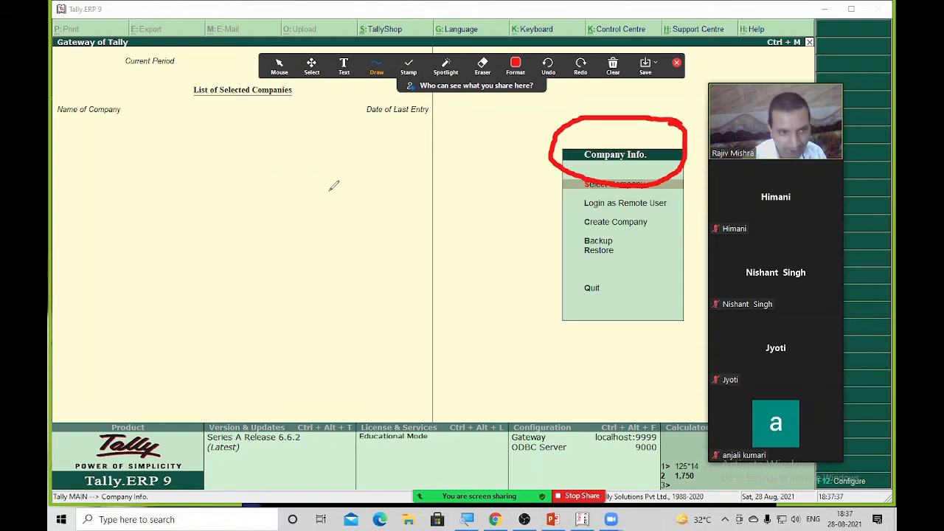
{"action": "mouse_move", "coordinate": [107, 251]}
{"action": "left_mouse_down"}
{"action": "mouse_move", "coordinate": [158, 212]}
{"action": "mouse_move", "coordinate": [176, 249]}
{"action": "left_mouse_up"}
{"action": "left_click_drag", "start_coordinate": [187, 191], "coordinate": [235, 235]}
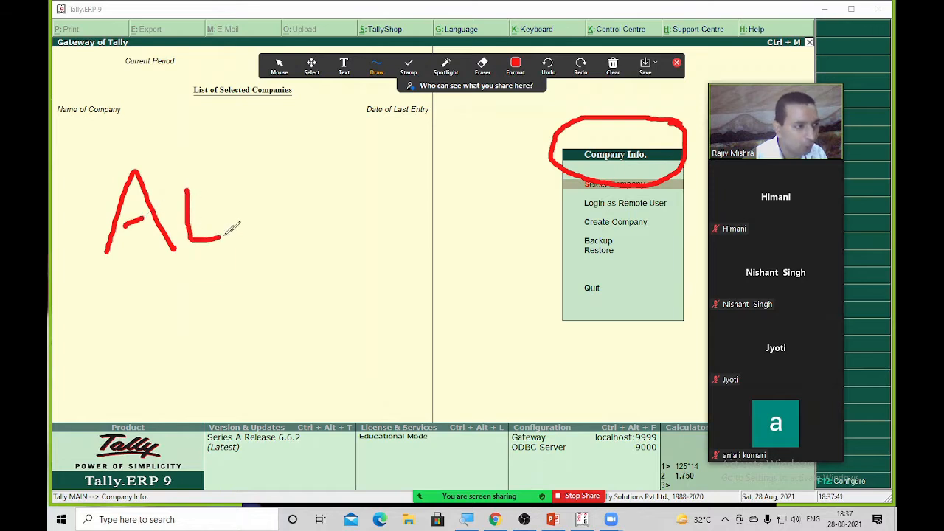
{"action": "mouse_move", "coordinate": [215, 195]}
{"action": "left_mouse_down"}
{"action": "mouse_move", "coordinate": [264, 177]}
{"action": "mouse_move", "coordinate": [254, 238]}
{"action": "left_mouse_up"}
{"action": "left_click_drag", "start_coordinate": [304, 175], "coordinate": [317, 227]}
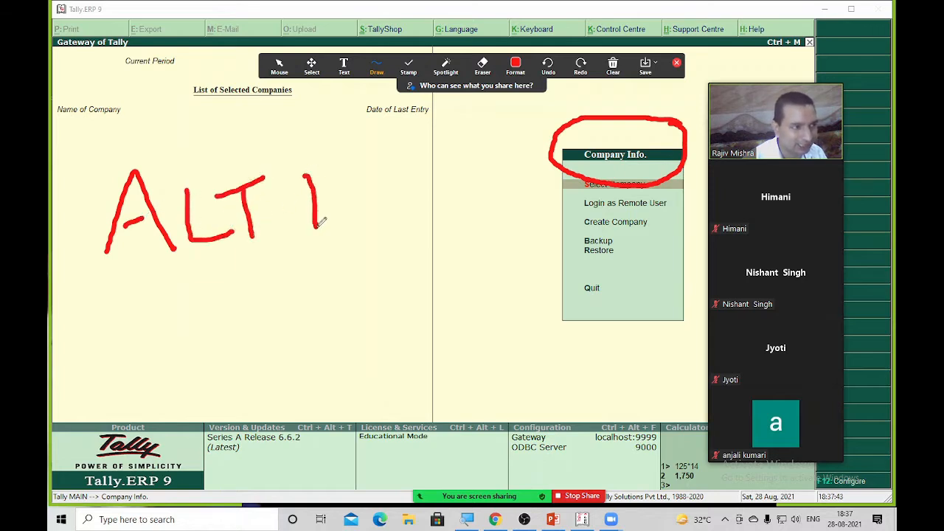
{"action": "left_click_drag", "start_coordinate": [304, 178], "coordinate": [330, 163]}
{"action": "left_click_drag", "start_coordinate": [305, 216], "coordinate": [342, 199]}
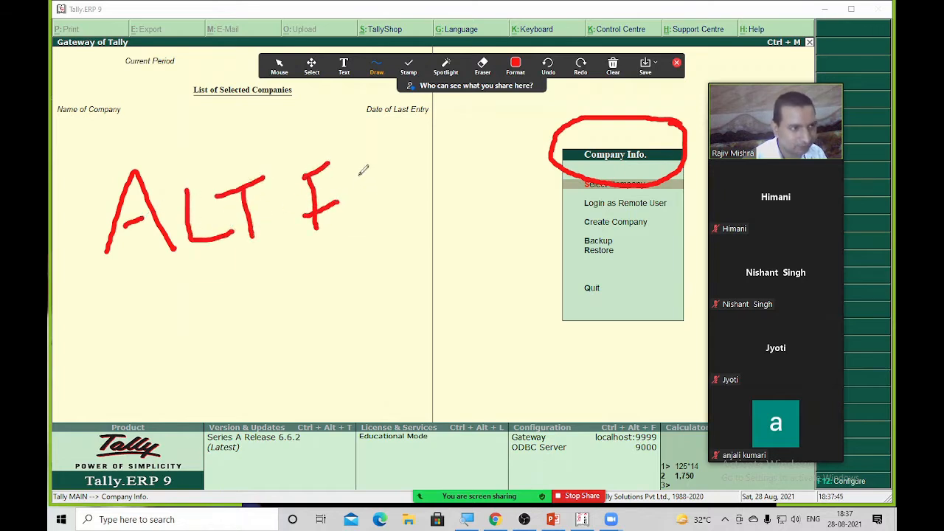
{"action": "mouse_move", "coordinate": [364, 159]}
{"action": "left_mouse_down"}
{"action": "mouse_move", "coordinate": [377, 193]}
{"action": "mouse_move", "coordinate": [367, 225]}
{"action": "left_mouse_up"}
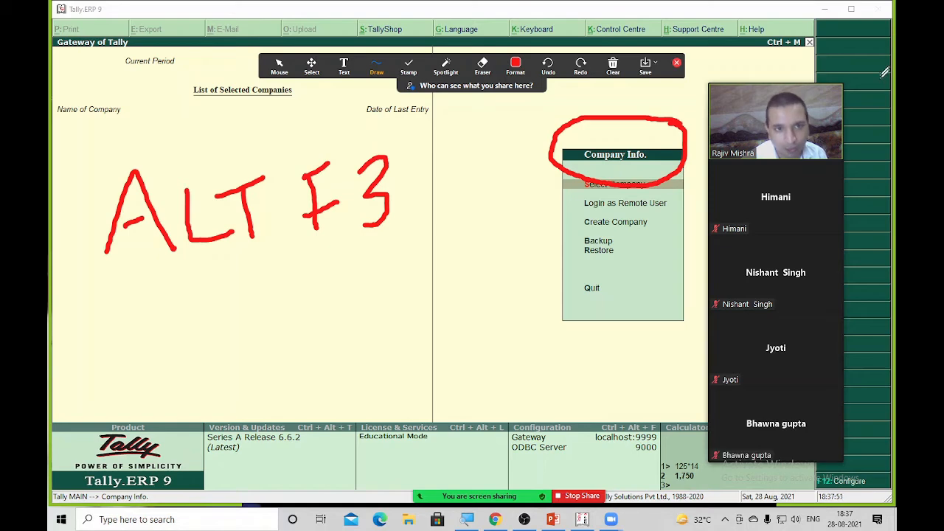
Move the participant panel to the side and stop sharing to clear the annotation
{"action": "left_click_drag", "start_coordinate": [778, 136], "coordinate": [835, 261]}
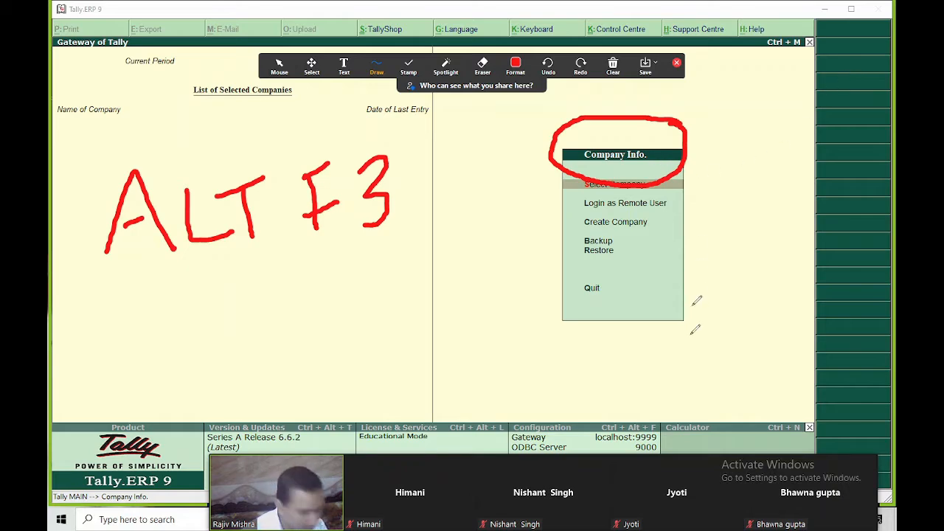
{"action": "mouse_move", "coordinate": [425, 468]}
{"action": "left_click_drag", "start_coordinate": [398, 479], "coordinate": [848, 155]}
{"action": "left_click", "coordinate": [587, 497]}
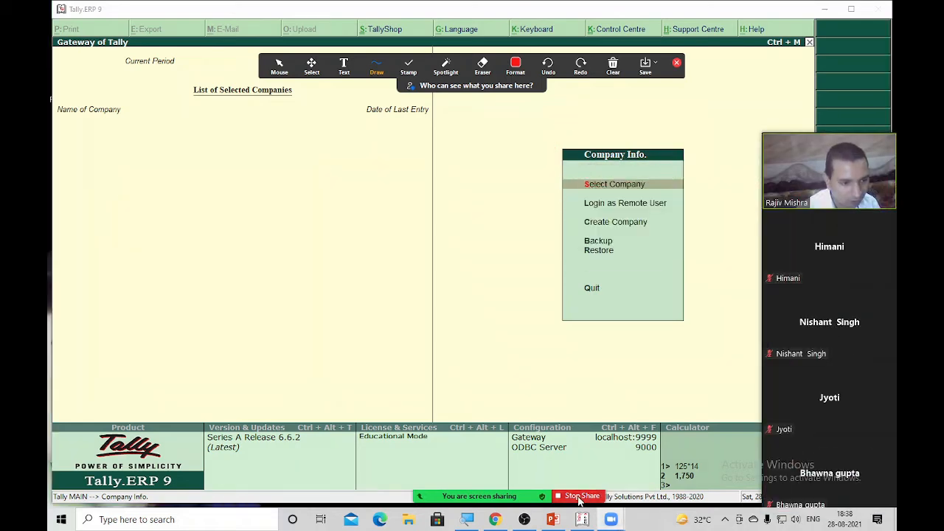
Re-share the Tally.ERP 9 window and choose Create Company with C
{"action": "left_click", "coordinate": [506, 513]}
{"action": "double_click", "coordinate": [259, 255]}
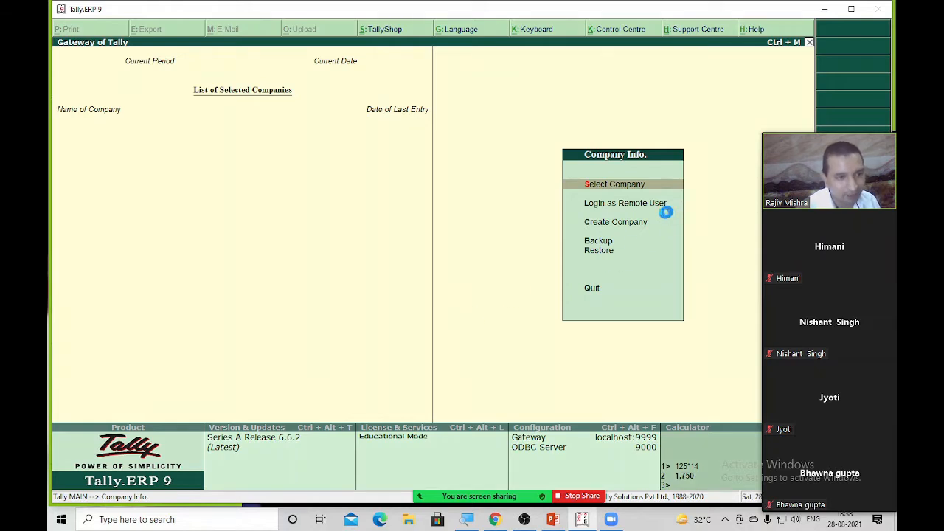
{"action": "key", "text": "c"}
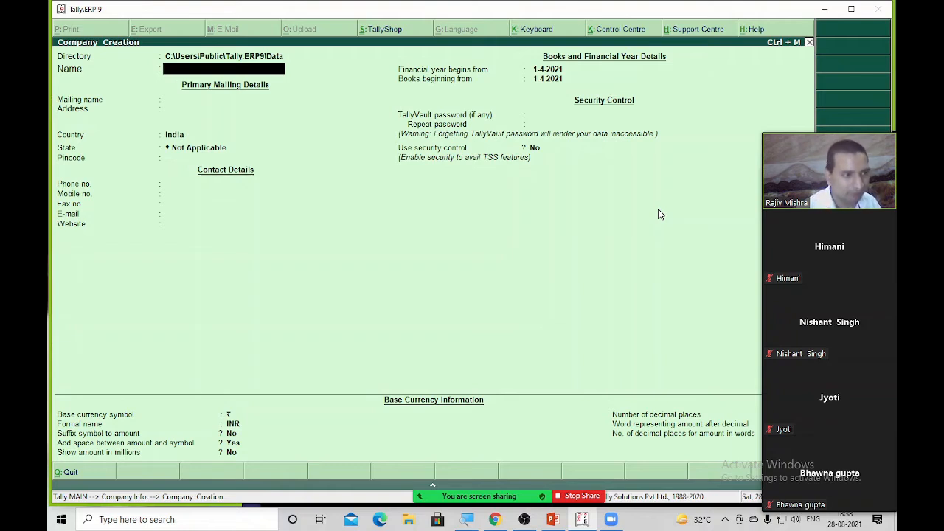
Quit the blank Company Creation form with Esc and Yes, keeping the video panel clear
{"action": "key", "text": "Escape"}
{"action": "left_click_drag", "start_coordinate": [790, 243], "coordinate": [857, 221]}
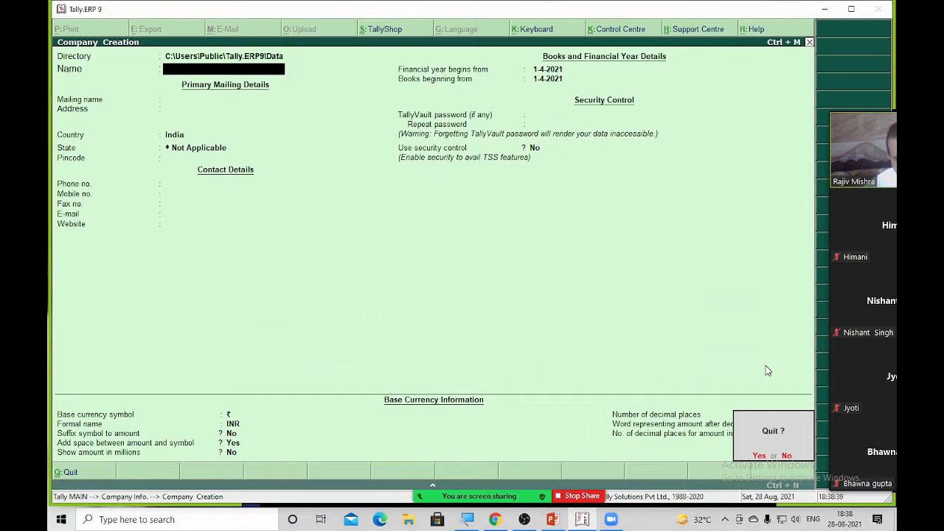
{"action": "key", "text": "y"}
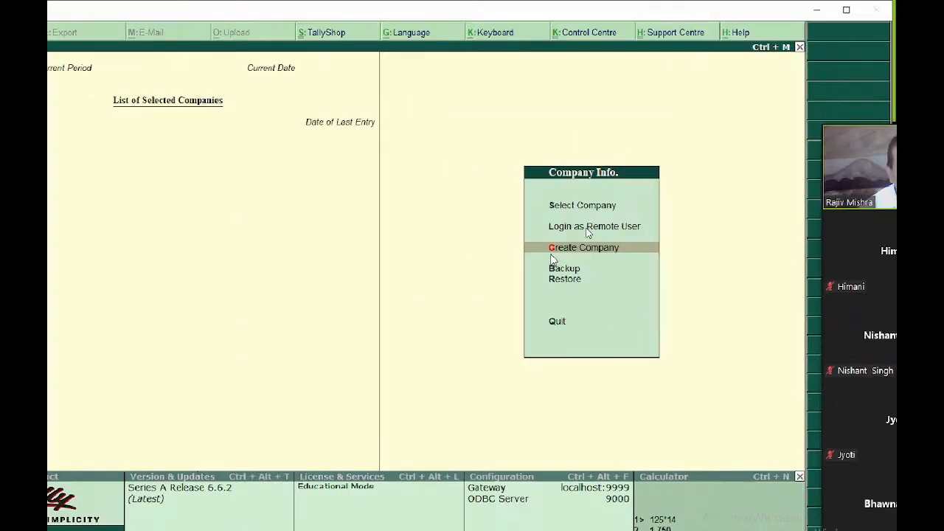
{"action": "mouse_move", "coordinate": [836, 183]}
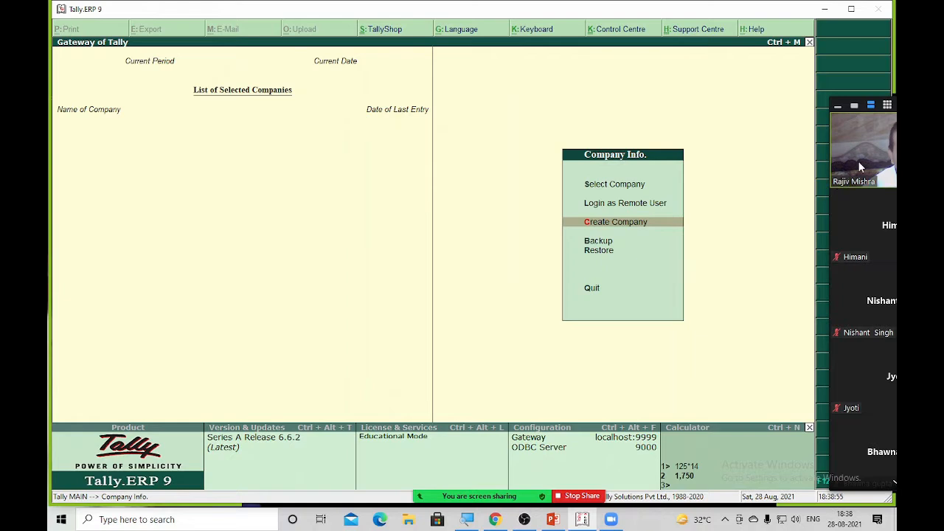
{"action": "left_click_drag", "start_coordinate": [860, 168], "coordinate": [810, 164]}
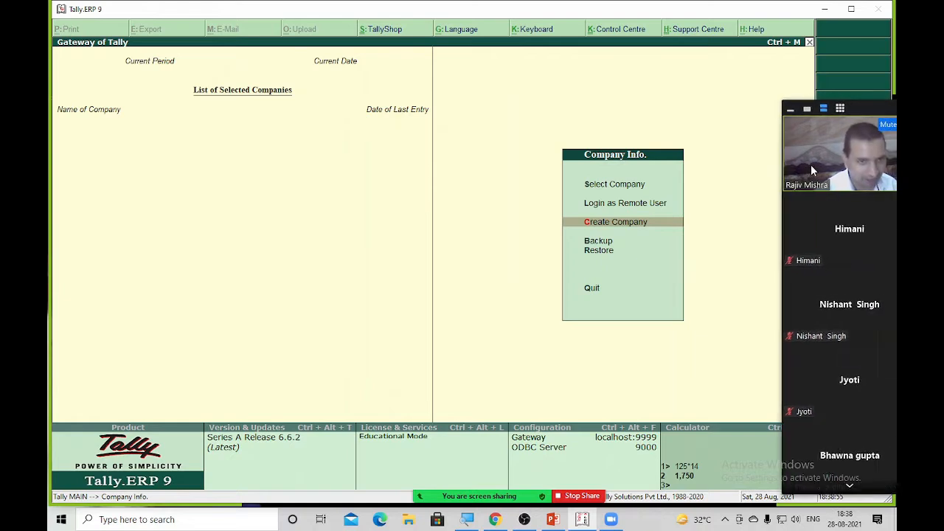
Open Create Company, go past Directory and type the company name in Name
{"action": "left_click", "coordinate": [633, 226]}
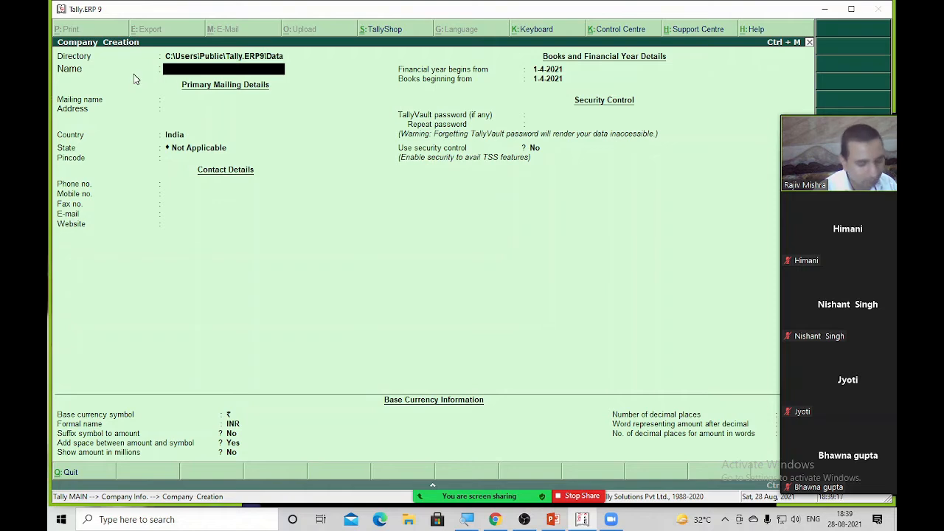
{"action": "key", "text": "BackSpace"}
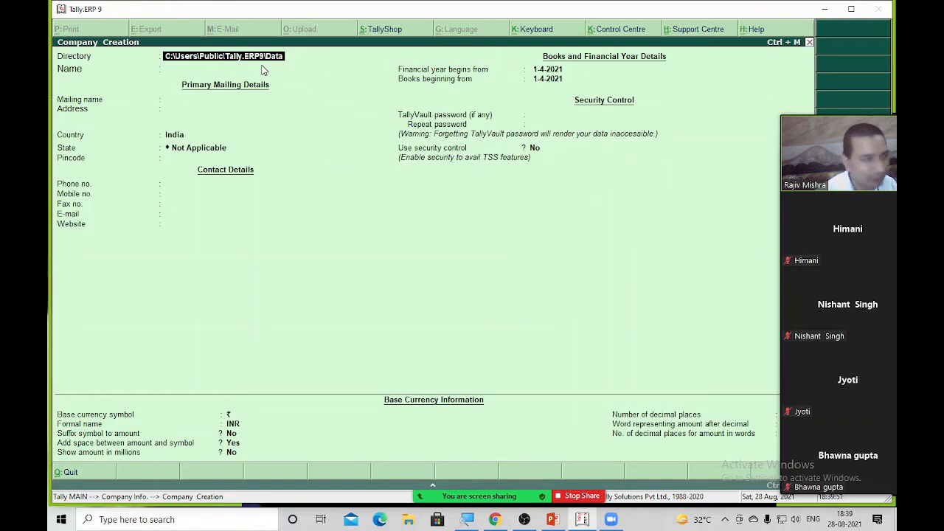
{"action": "key", "text": "Return"}
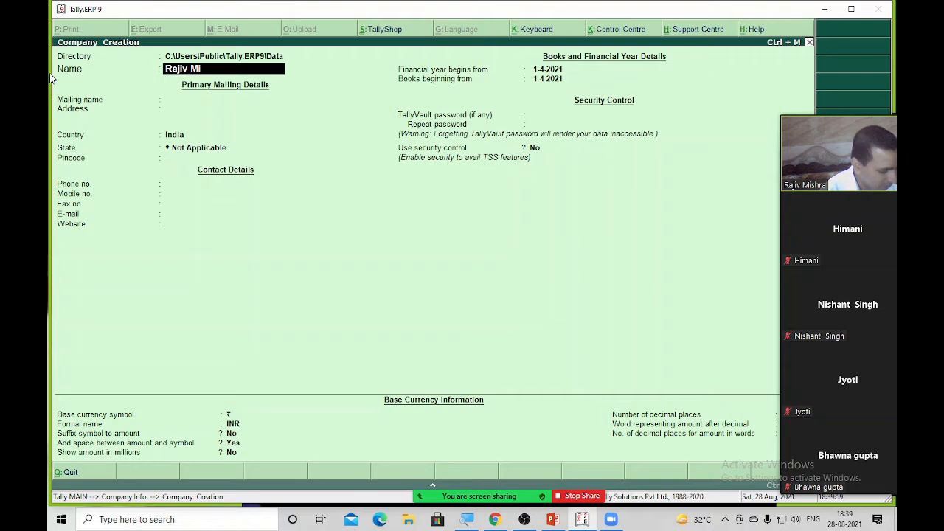
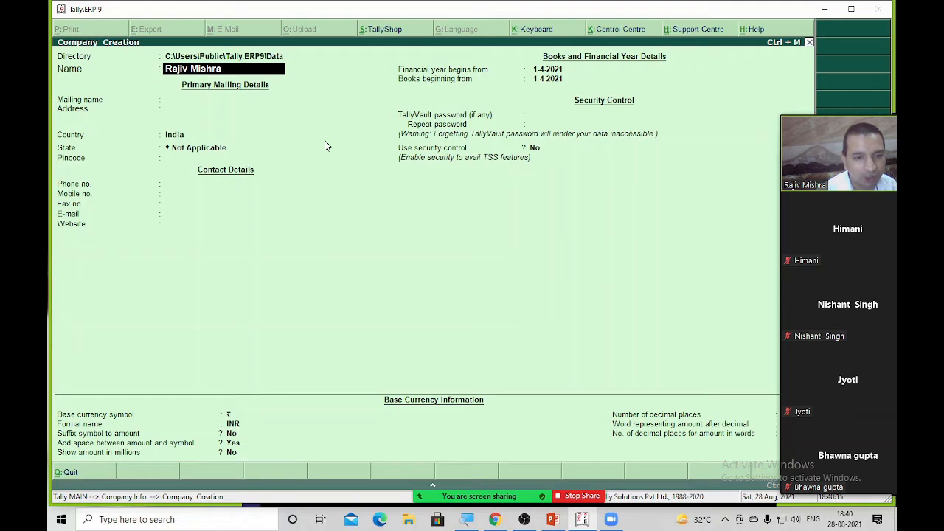
{"action": "left_click_drag", "start_coordinate": [860, 172], "coordinate": [96, 157]}
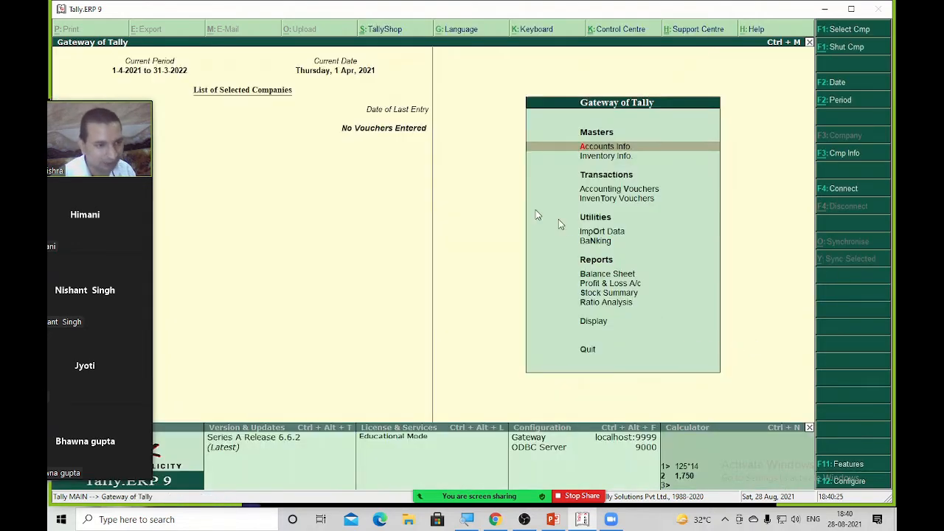
Underline the new company's name in red, undo the No Vouchers Entered underline, then close the drawing tools
{"action": "left_click_drag", "start_coordinate": [110, 218], "coordinate": [870, 216]}
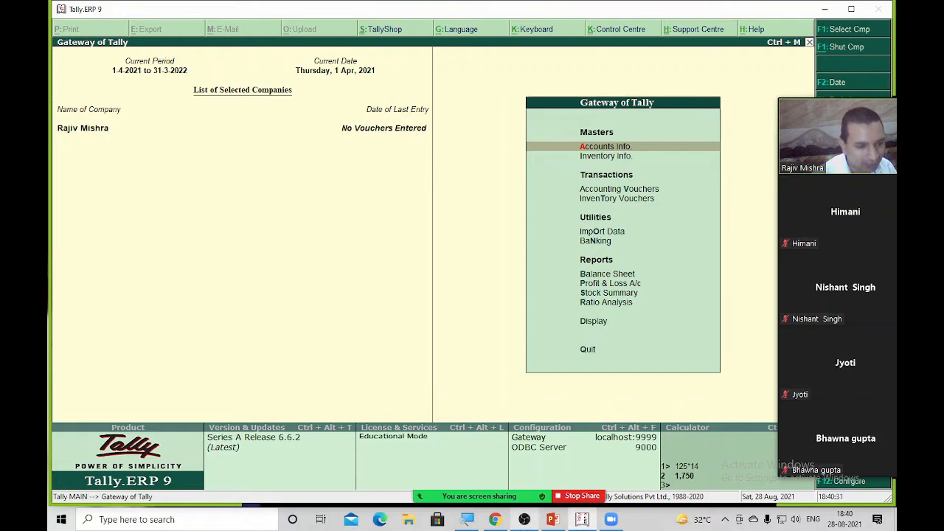
{"action": "mouse_move", "coordinate": [495, 489]}
{"action": "left_click", "coordinate": [630, 475]}
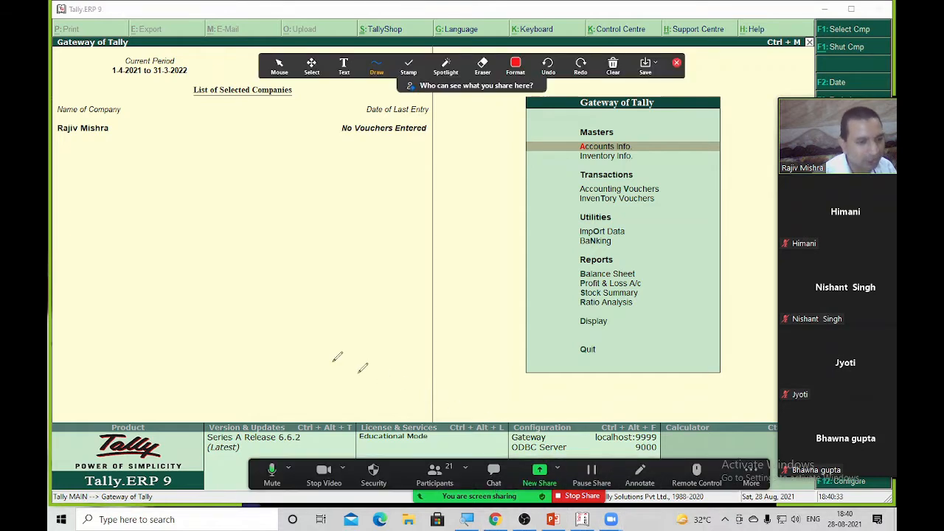
{"action": "left_click_drag", "start_coordinate": [54, 152], "coordinate": [173, 149]}
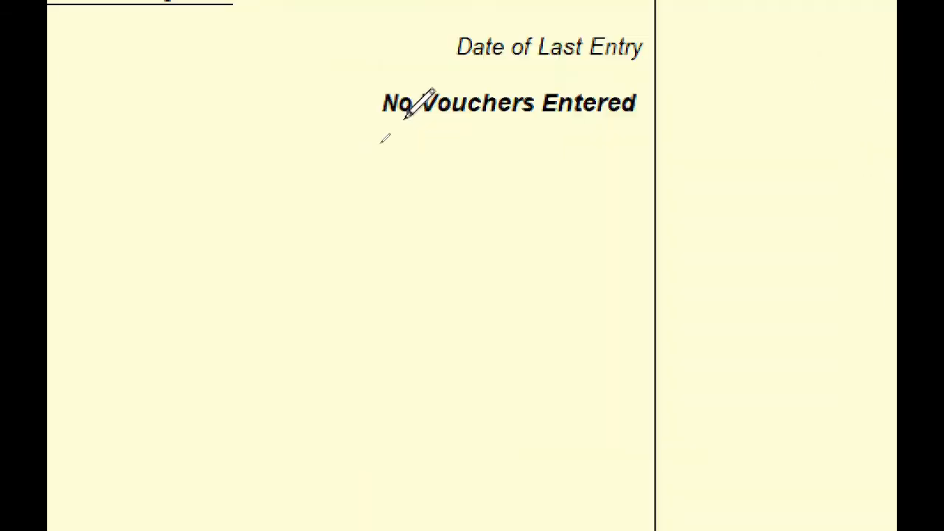
{"action": "left_click_drag", "start_coordinate": [296, 182], "coordinate": [741, 168]}
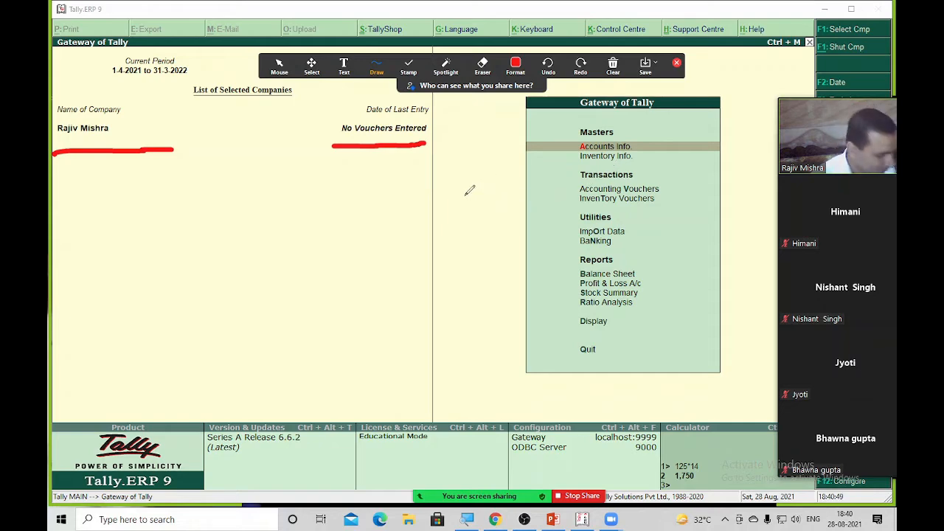
{"action": "key", "text": "ctrl+z"}
{"action": "key", "text": "ctrl+z"}
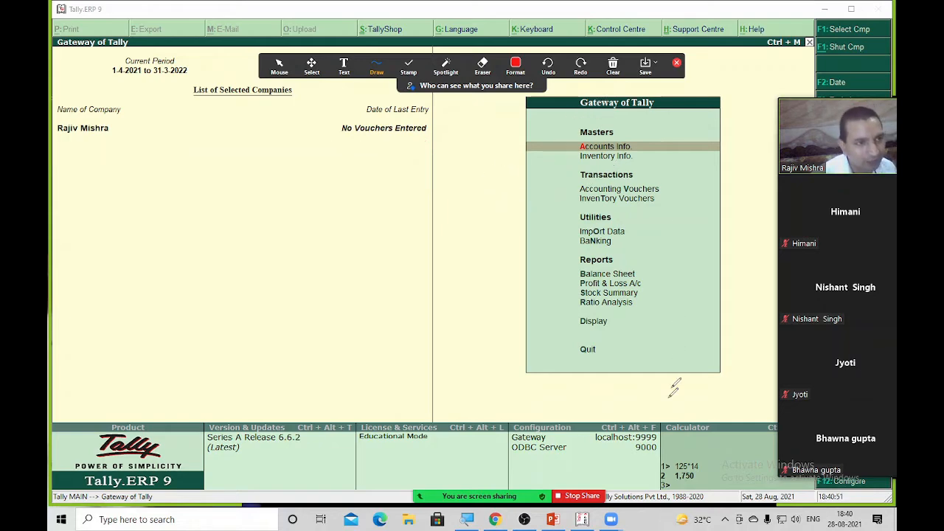
{"action": "mouse_move", "coordinate": [484, 489]}
{"action": "left_click", "coordinate": [642, 472]}
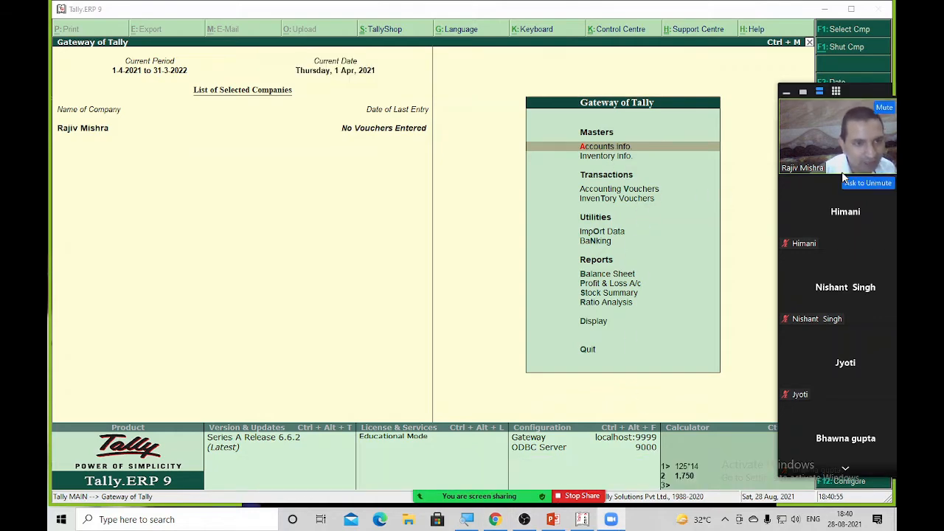
{"action": "left_click_drag", "start_coordinate": [844, 162], "coordinate": [61, 181]}
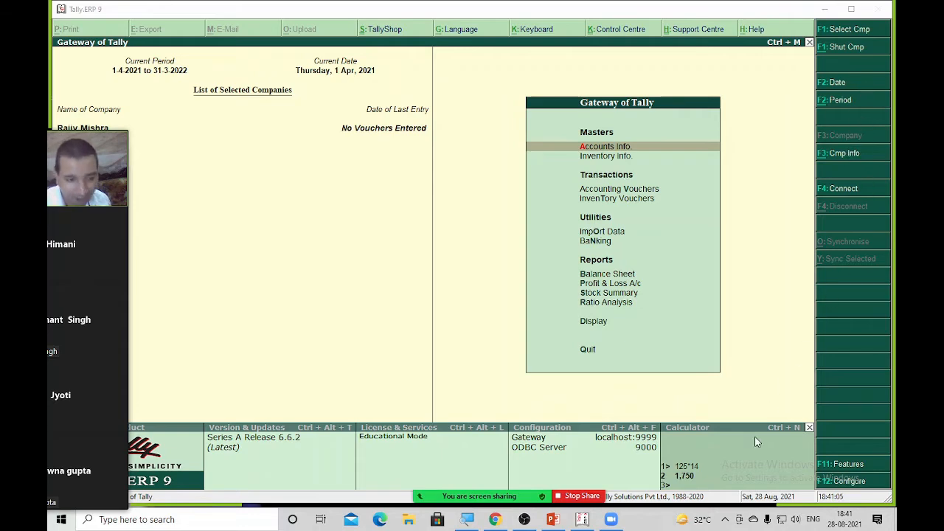
Circle F2: Date and F3: Cmp Info in red and mark F4: Connect/Disconnect
{"action": "mouse_move", "coordinate": [623, 502]}
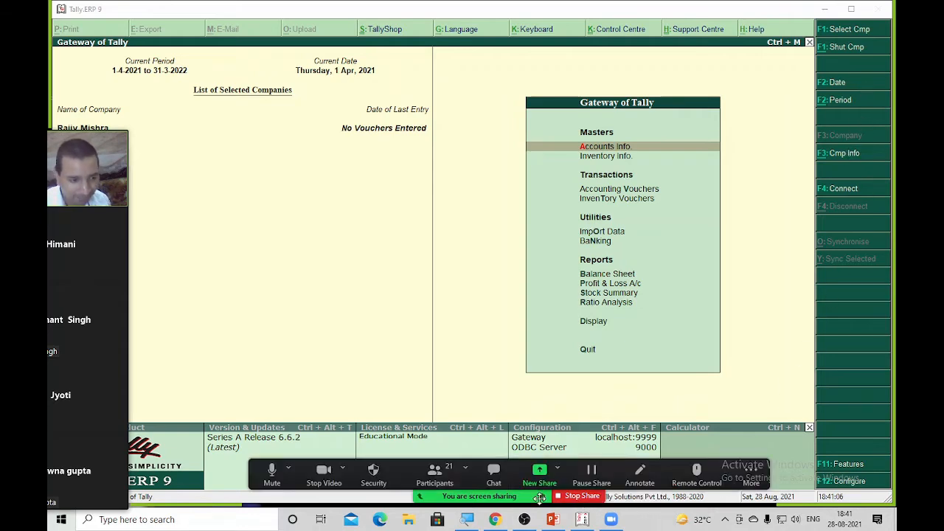
{"action": "left_click", "coordinate": [640, 476]}
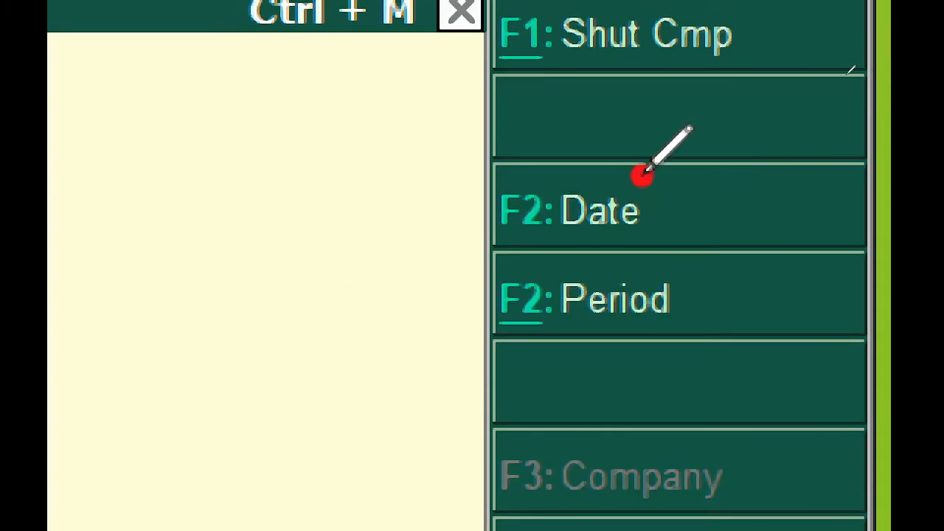
{"action": "left_click_drag", "start_coordinate": [643, 174], "coordinate": [645, 159]}
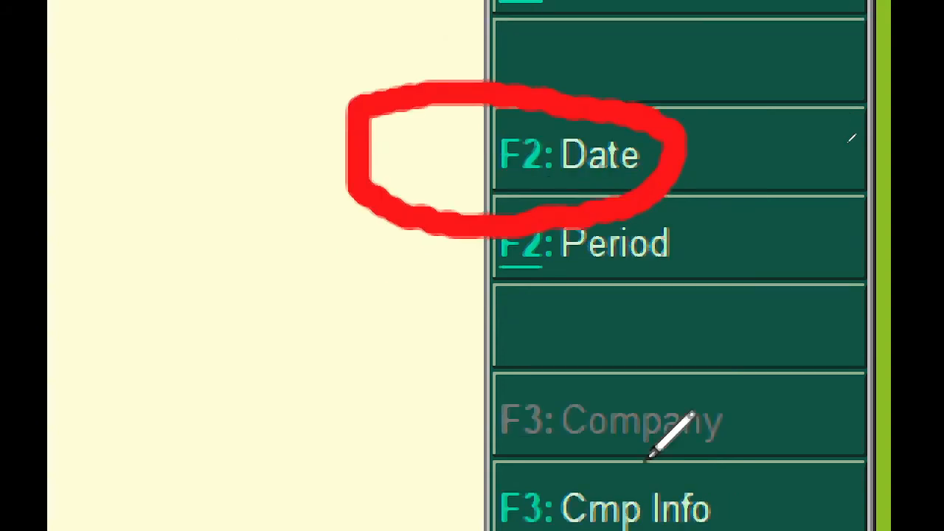
{"action": "left_click_drag", "start_coordinate": [746, 480], "coordinate": [597, 434]}
{"action": "mouse_move", "coordinate": [598, 288]}
{"action": "left_mouse_down"}
{"action": "mouse_move", "coordinate": [460, 270]}
{"action": "mouse_move", "coordinate": [469, 419]}
{"action": "mouse_move", "coordinate": [758, 365]}
{"action": "left_mouse_up"}
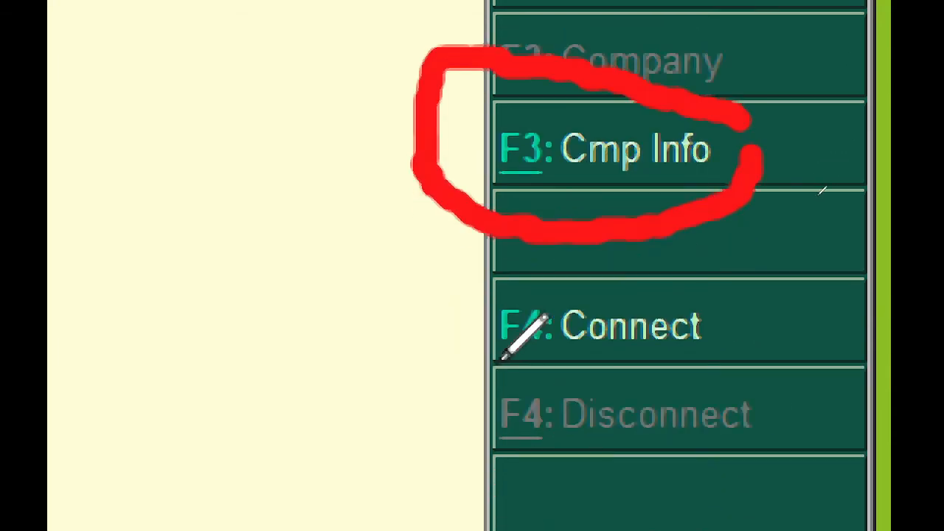
{"action": "left_click_drag", "start_coordinate": [486, 363], "coordinate": [572, 363]}
{"action": "left_click_drag", "start_coordinate": [475, 417], "coordinate": [582, 401]}
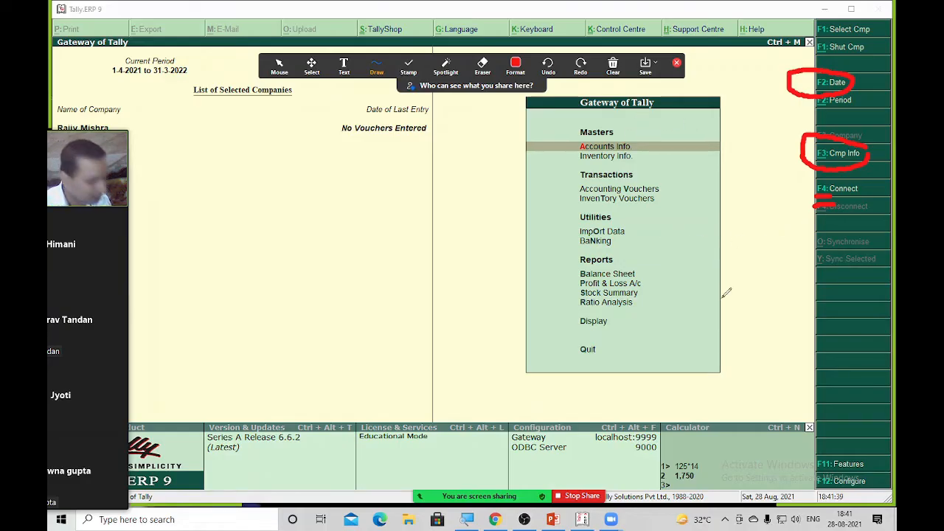
{"action": "key", "text": "ctrl+z"}
{"action": "key", "text": "ctrl+z"}
{"action": "key", "text": "ctrl+z"}
{"action": "key", "text": "ctrl+z"}
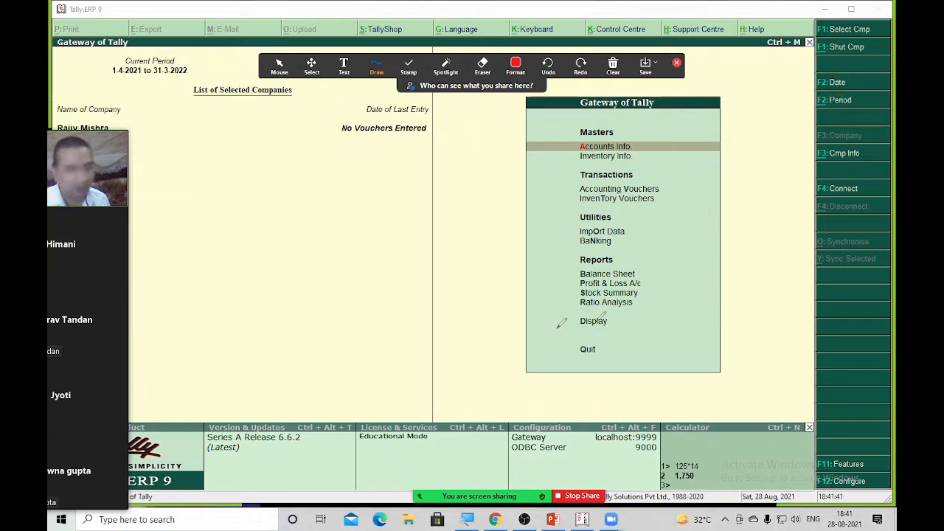
{"action": "mouse_move", "coordinate": [99, 188]}
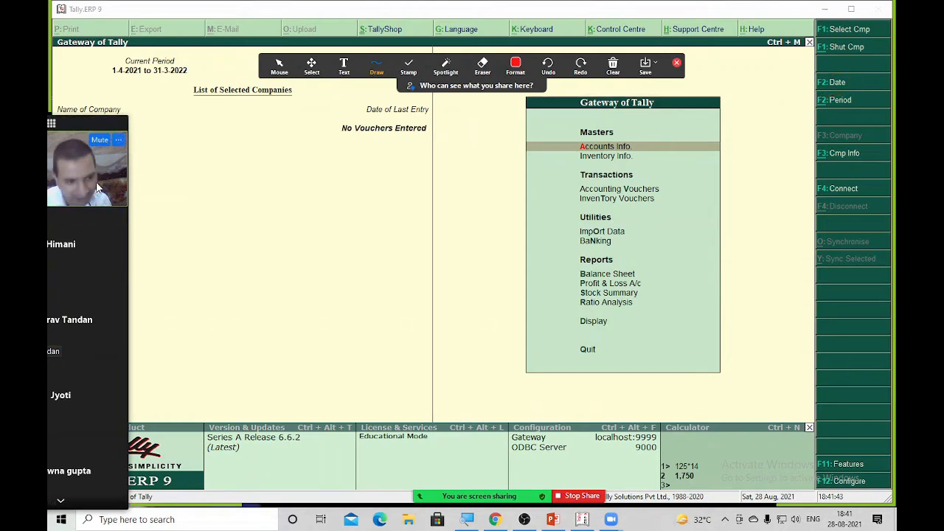
{"action": "mouse_move", "coordinate": [484, 496]}
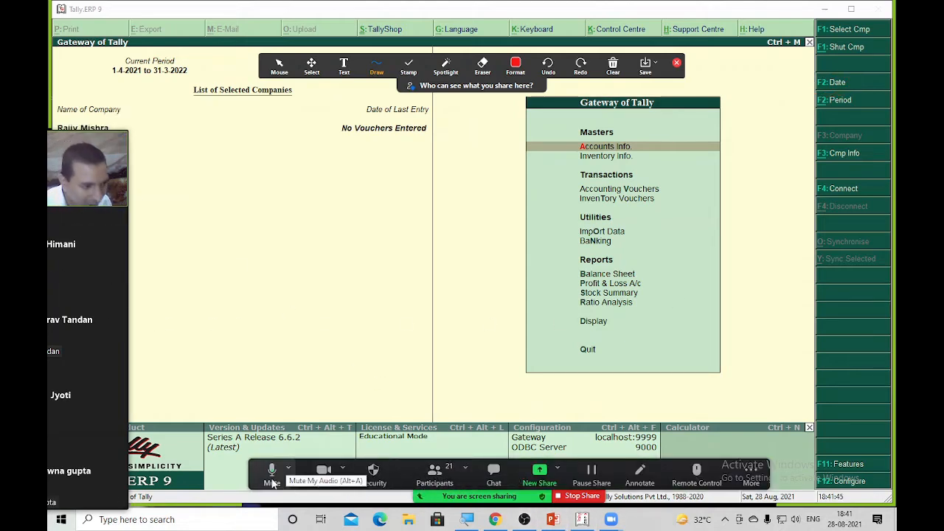
{"action": "left_click_drag", "start_coordinate": [261, 472], "coordinate": [276, 16]}
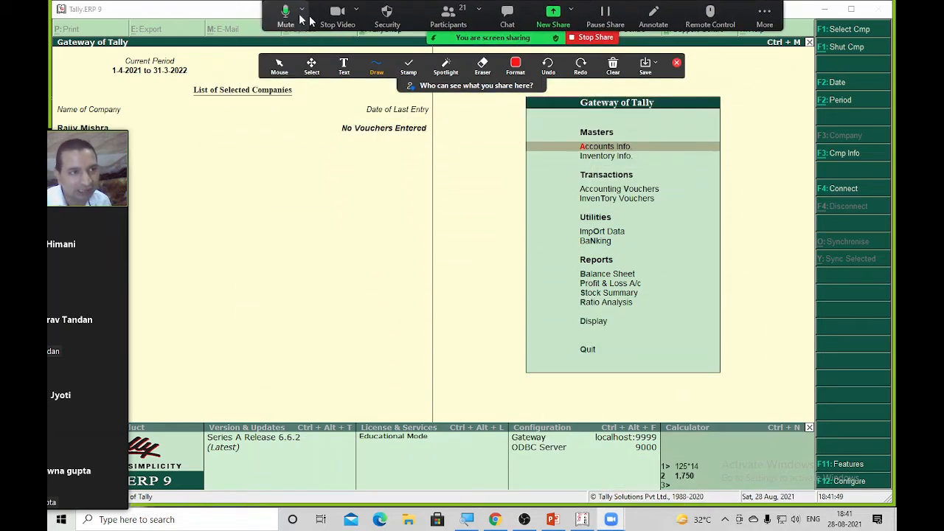
{"action": "left_click_drag", "start_coordinate": [93, 260], "coordinate": [878, 259]}
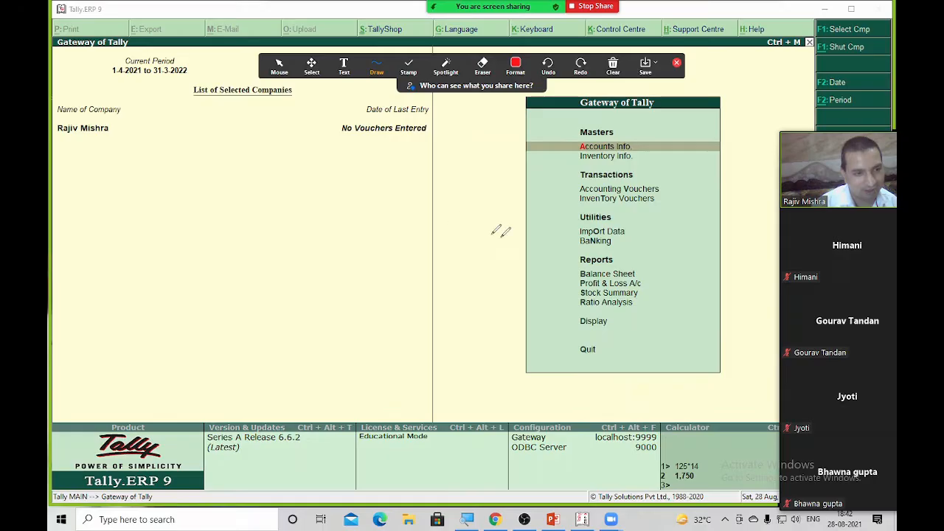
{"action": "mouse_move", "coordinate": [874, 352]}
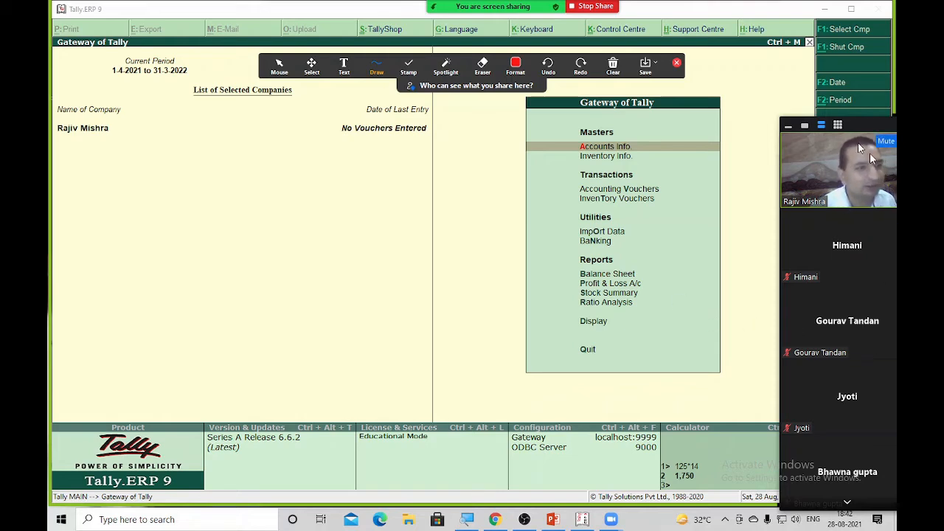
{"action": "left_click", "coordinate": [528, 69]}
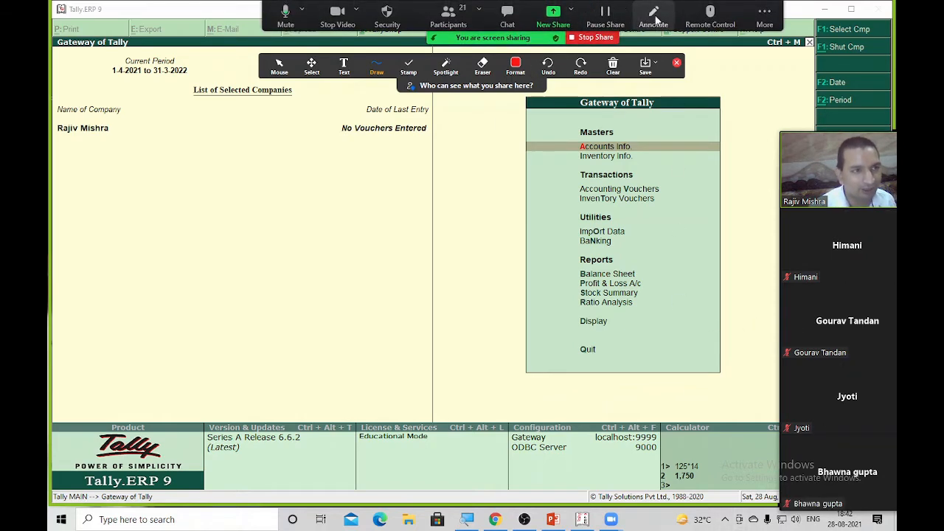
{"action": "left_click", "coordinate": [653, 16]}
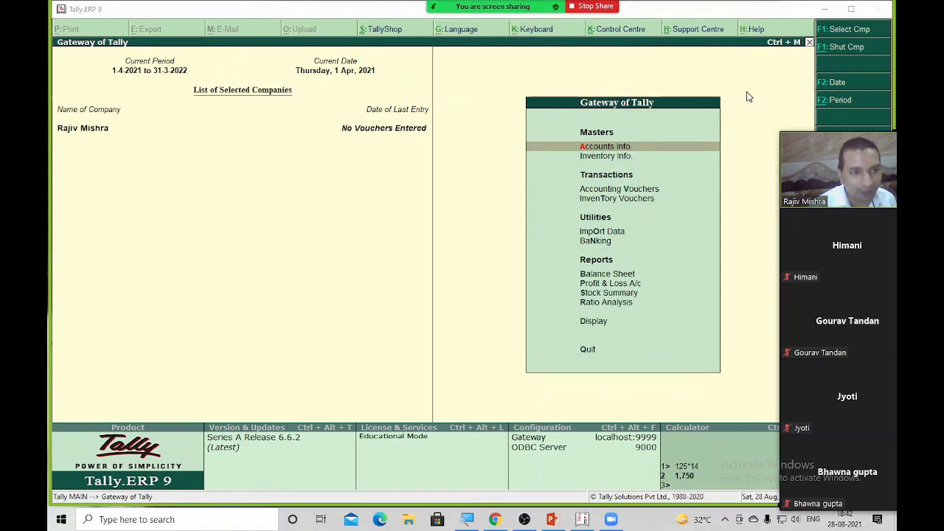
{"action": "left_click_drag", "start_coordinate": [847, 201], "coordinate": [846, 253]}
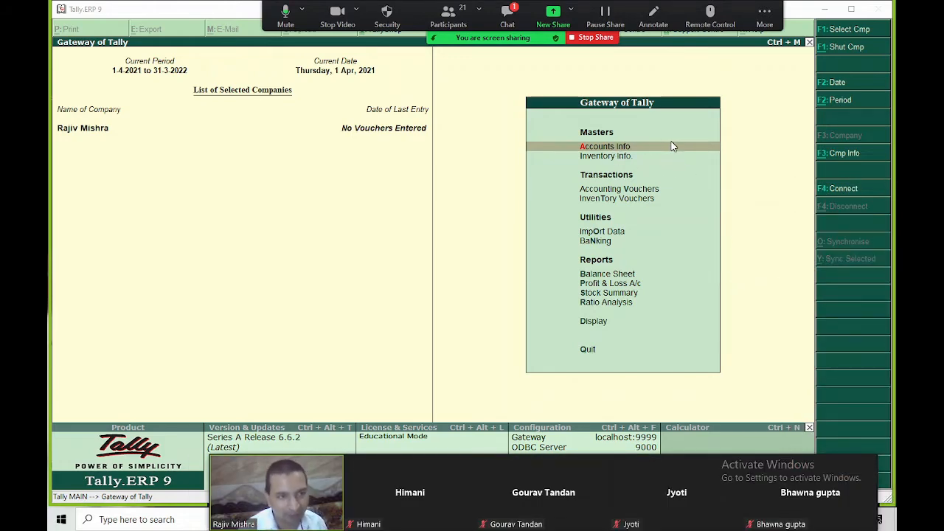
{"action": "key", "text": "Escape"}
{"action": "key", "text": "Escape"}
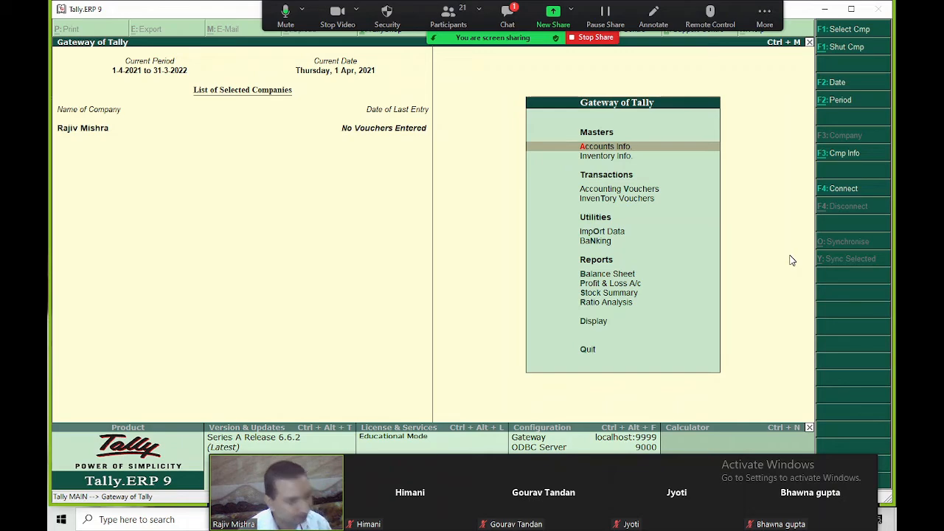
Open Company Info with Alt+F3 and select Create Company
{"action": "key", "text": "alt+F3"}
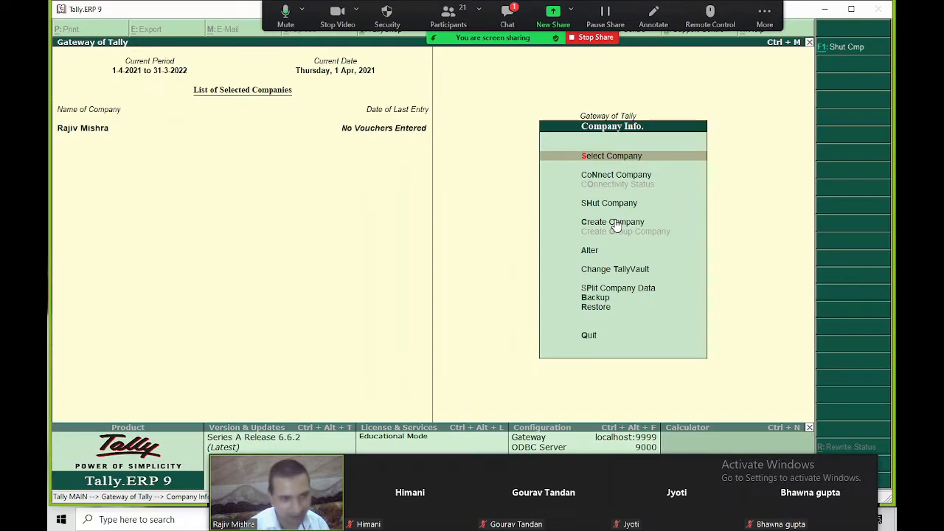
{"action": "key", "text": "Down"}
{"action": "key", "text": "Down"}
{"action": "key", "text": "Down"}
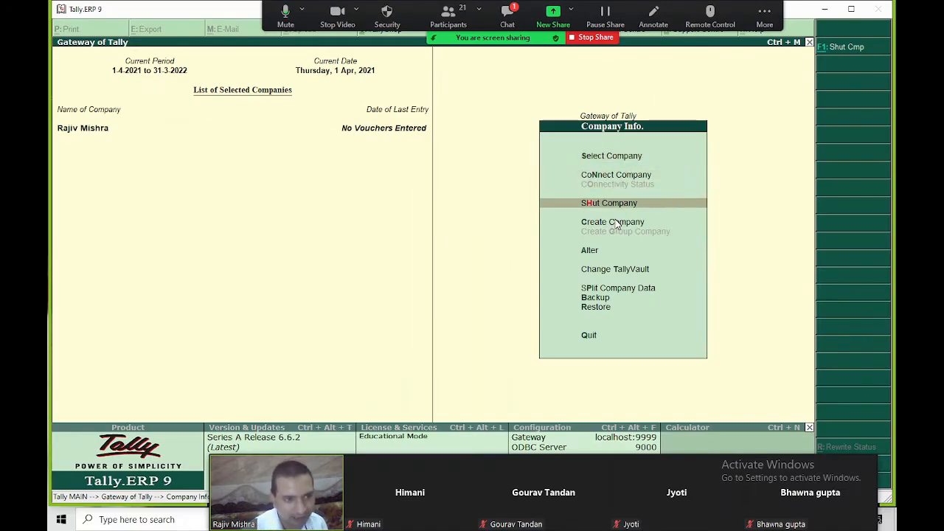
{"action": "key", "text": "Up"}
{"action": "key", "text": "Down"}
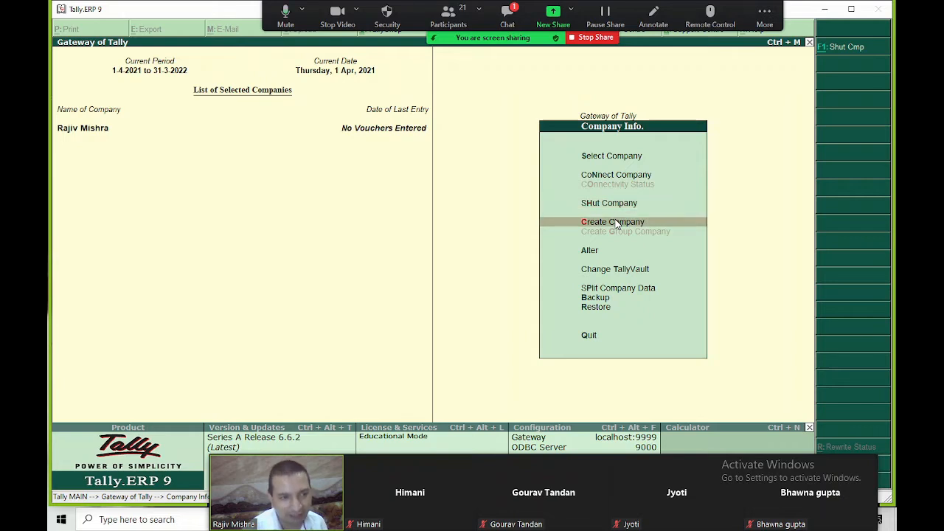
{"action": "key", "text": "Up"}
{"action": "key", "text": "Down"}
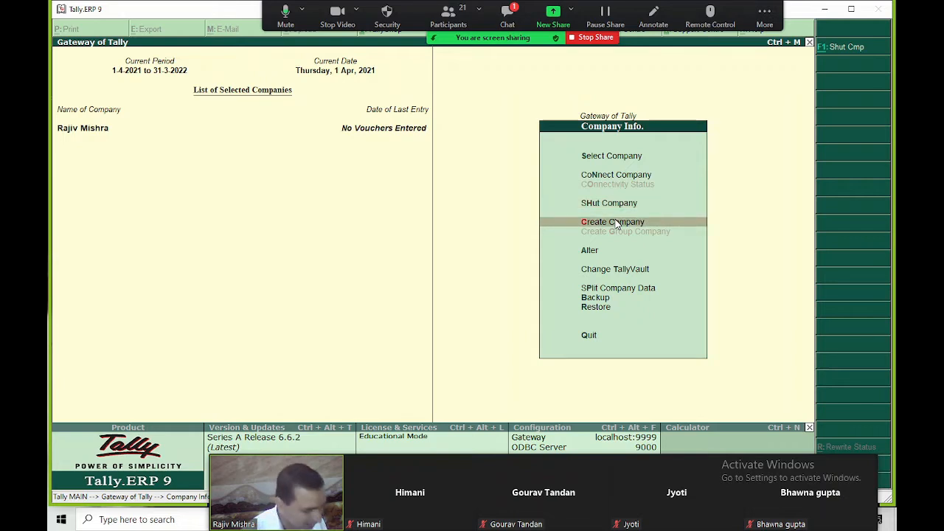
{"action": "key", "text": "Return"}
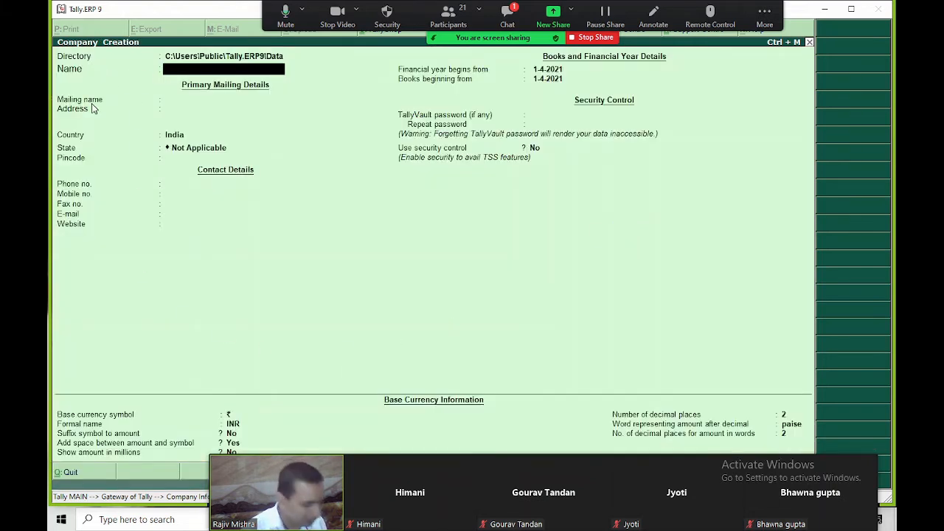
Enter name Manoj Traders, mailing name MT Pvt LTD and the first address line
{"action": "type", "text": "Manoj"}
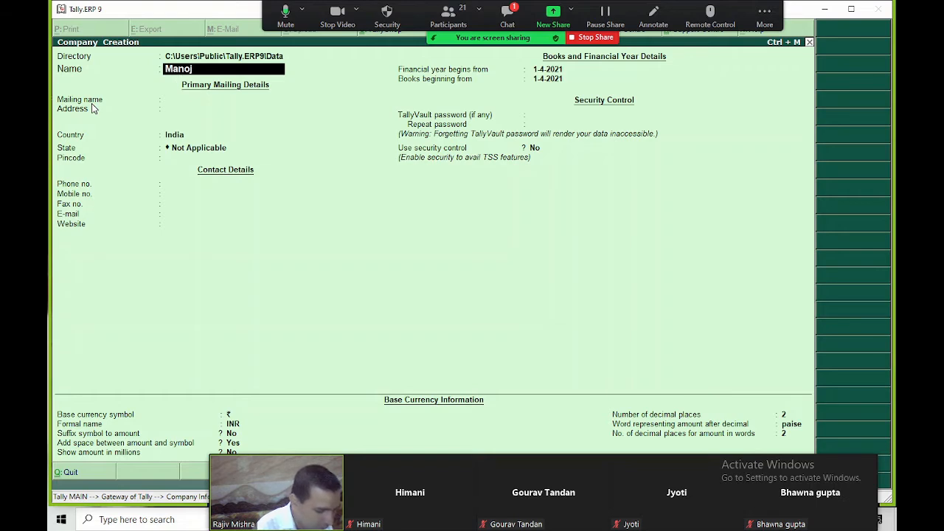
{"action": "type", "text": " Traders"}
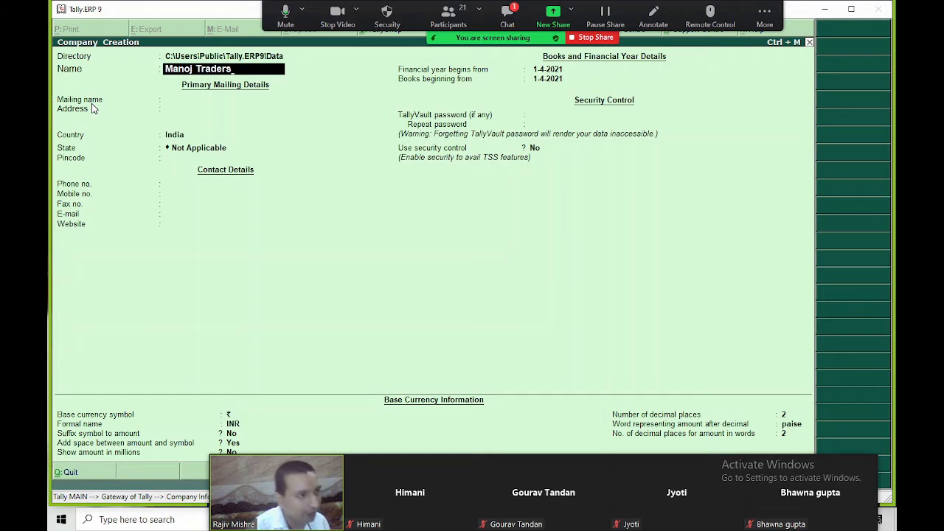
{"action": "key", "text": "Return"}
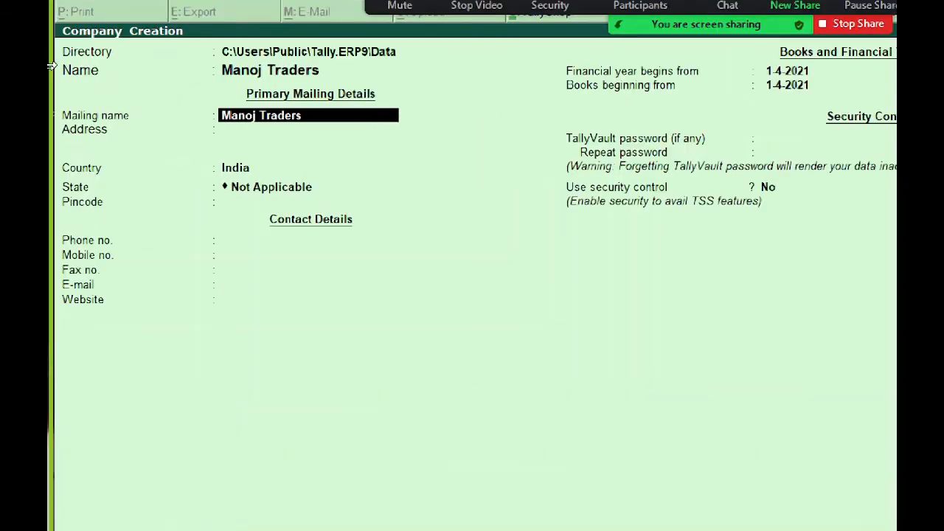
{"action": "key", "text": "BackSpace"}
{"action": "key", "text": "BackSpace"}
{"action": "key", "text": "Return"}
{"action": "key", "text": "Return"}
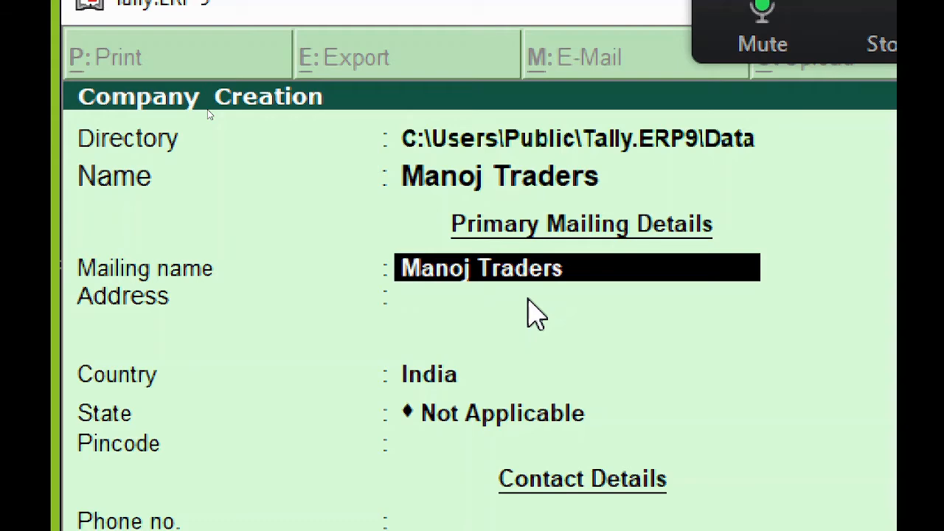
{"action": "type", "text": "MT"}
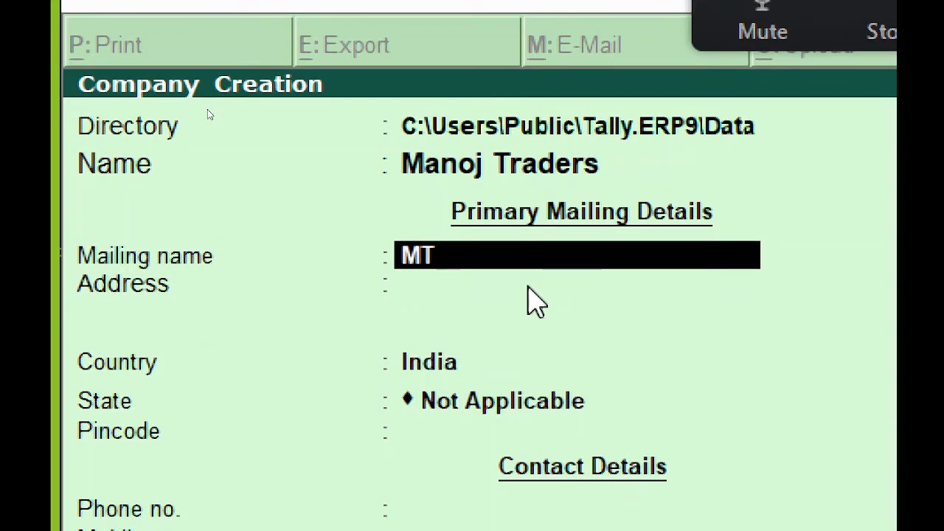
{"action": "type", "text": " Pvt LTD"}
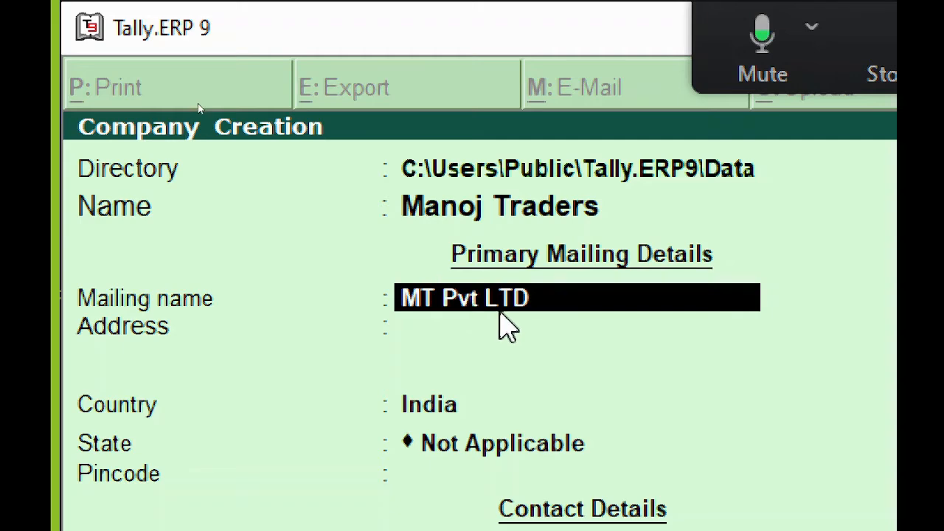
{"action": "key", "text": "Return"}
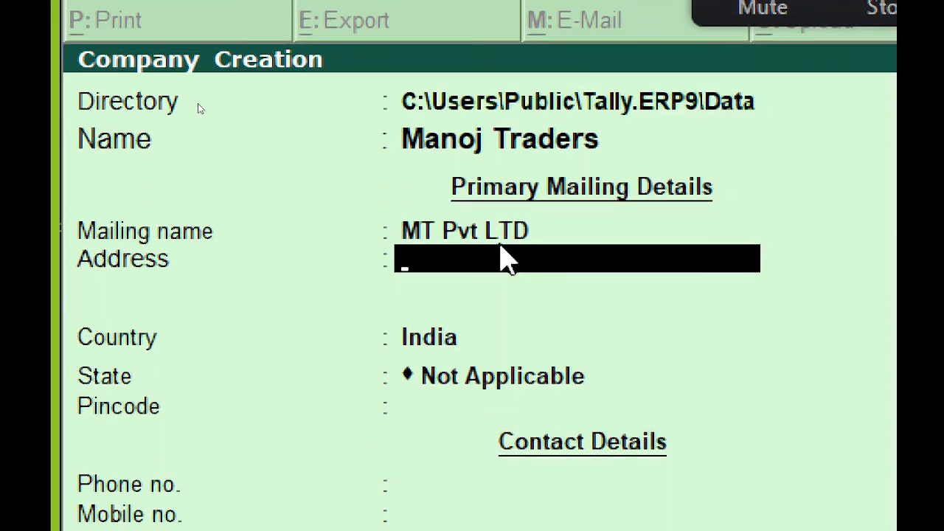
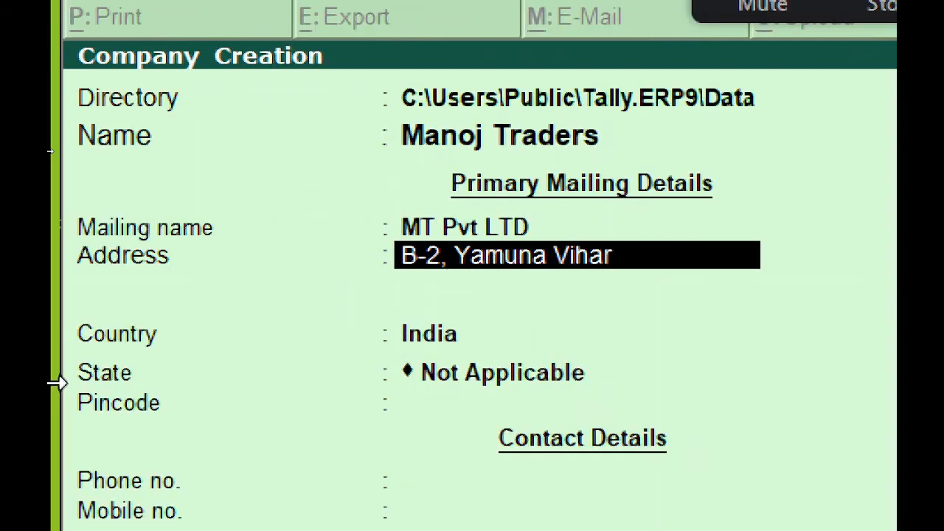
{"action": "key", "text": "Return"}
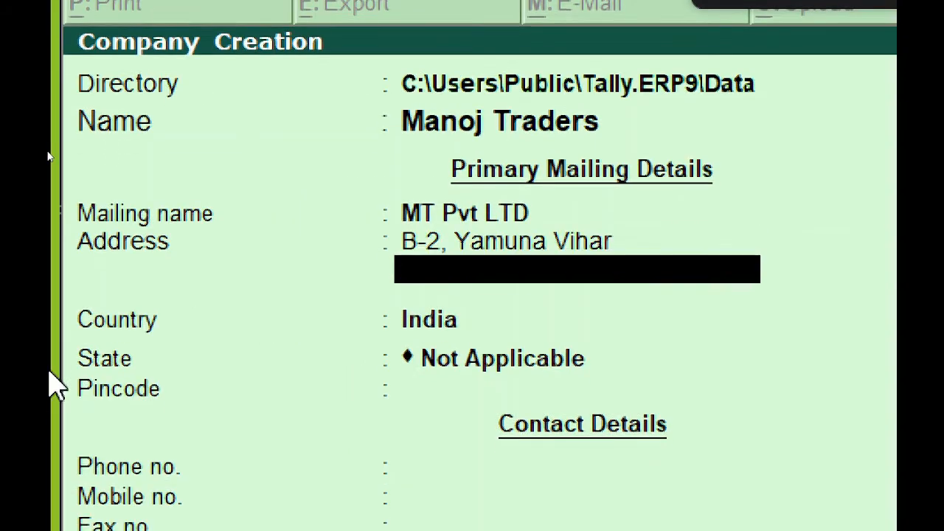
Keep India as country, pick Delhi as the state, and open the Zoom meeting chat
{"action": "key", "text": "Return"}
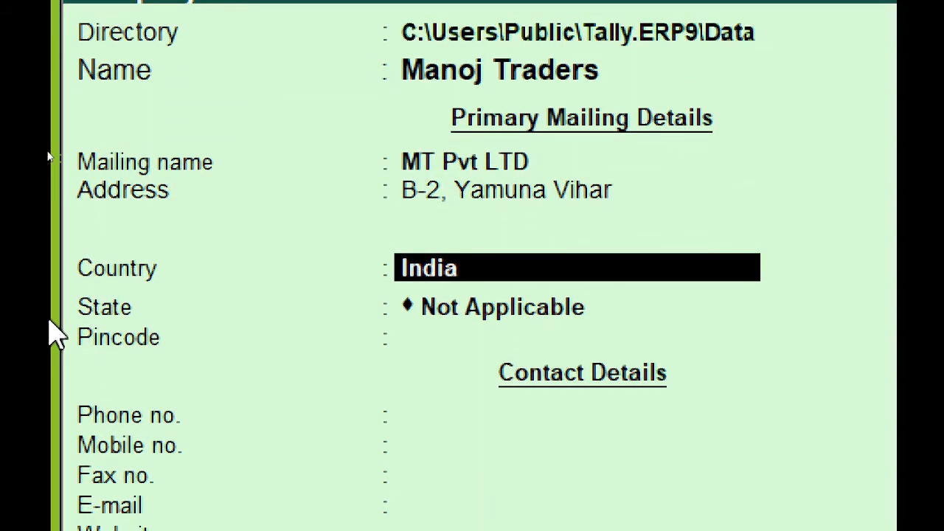
{"action": "key", "text": "Return"}
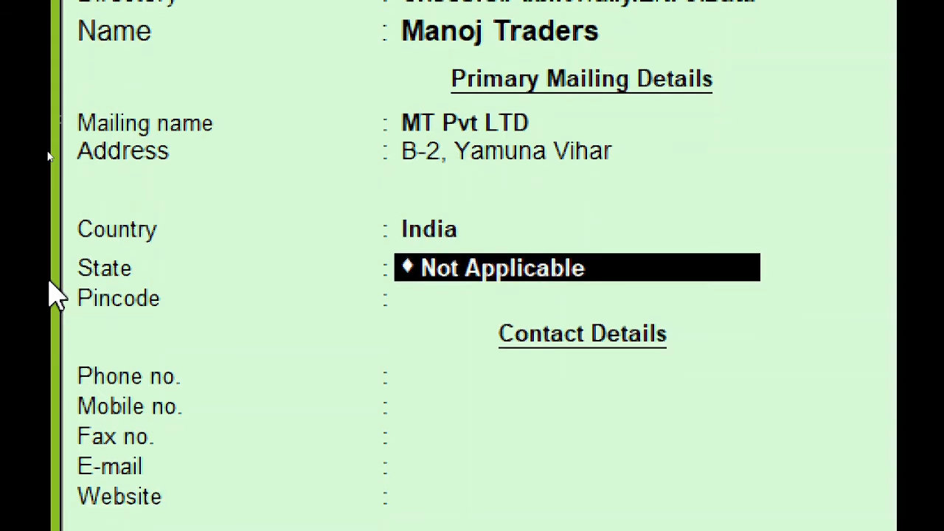
{"action": "type", "text": "De"}
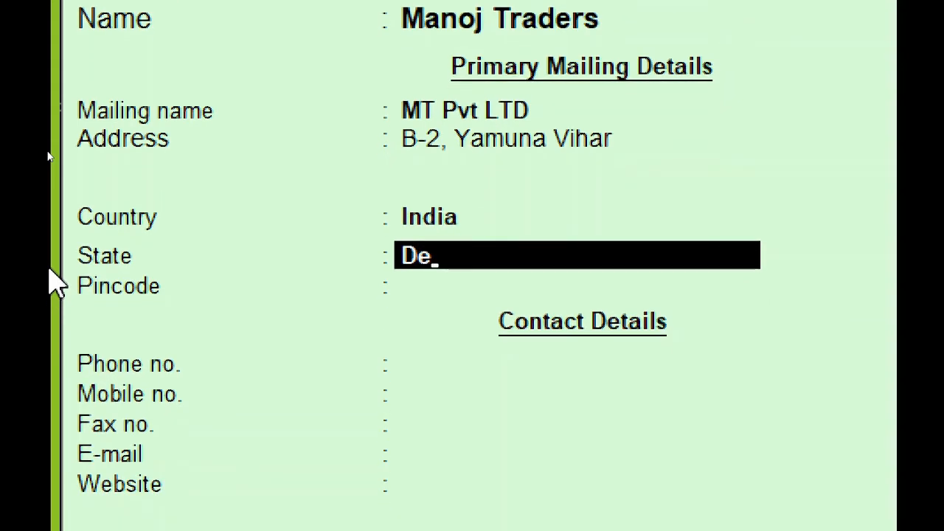
{"action": "type", "text": "l"}
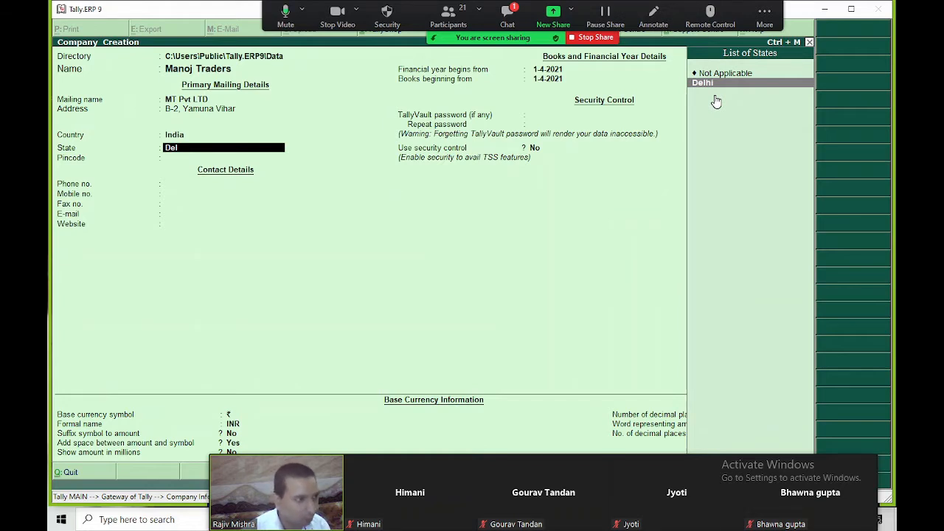
{"action": "key", "text": "Return"}
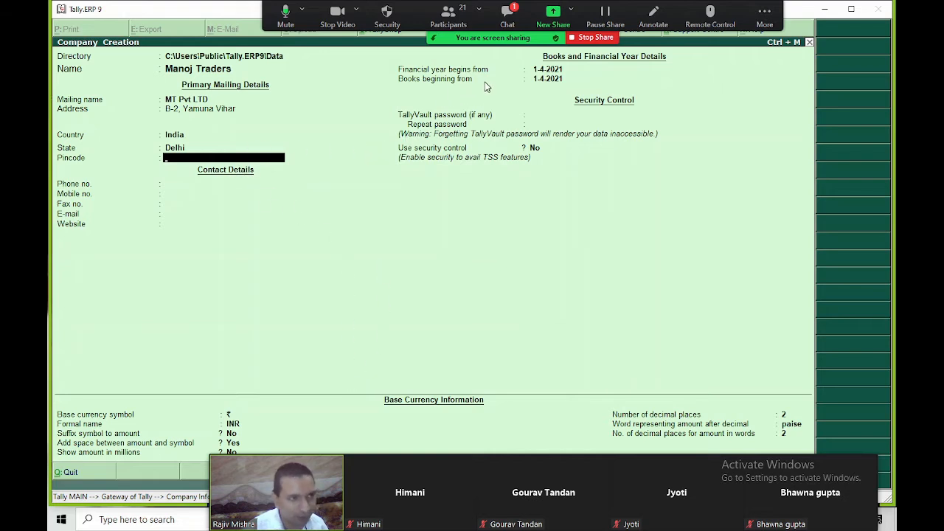
{"action": "left_click", "coordinate": [507, 10]}
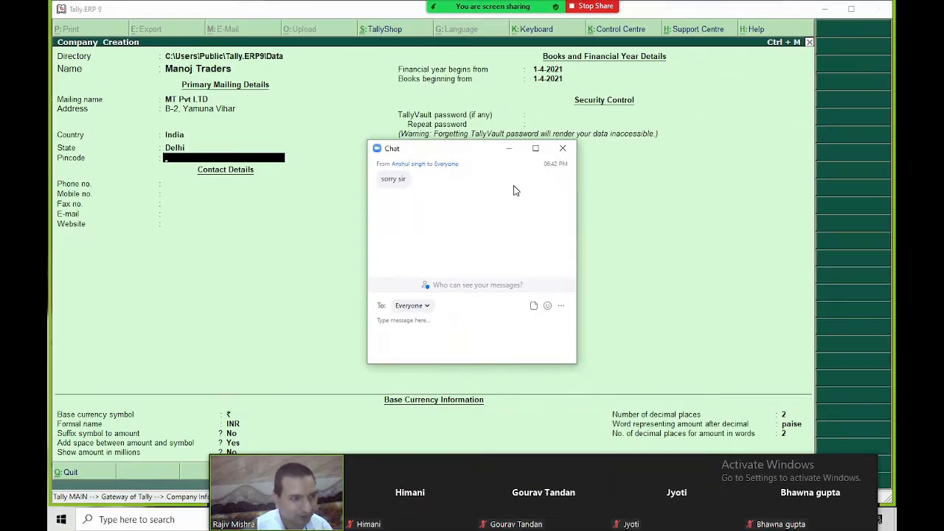
Close the Zoom Chat window with its X button
{"action": "left_click", "coordinate": [563, 149]}
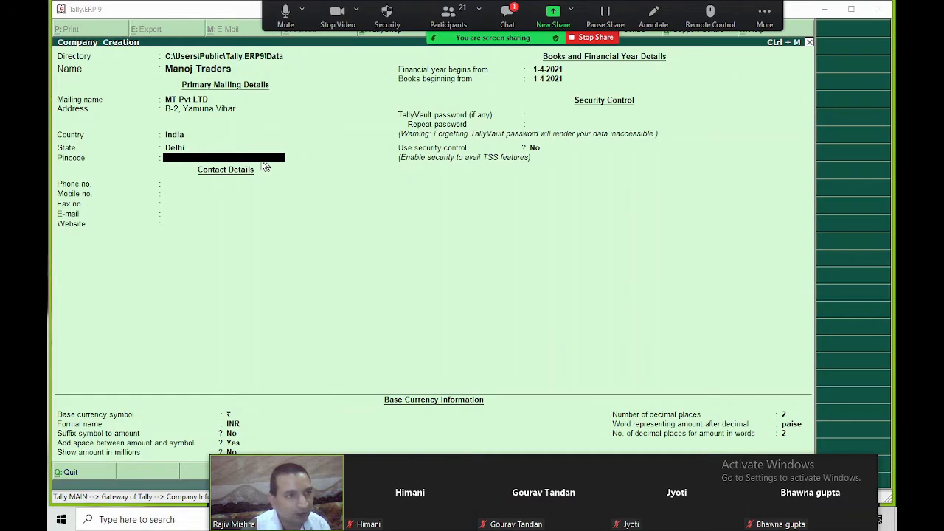
Skip pincode and phone fields, then confirm financial year and books beginning from 1-4-2021
{"action": "key", "text": "Return"}
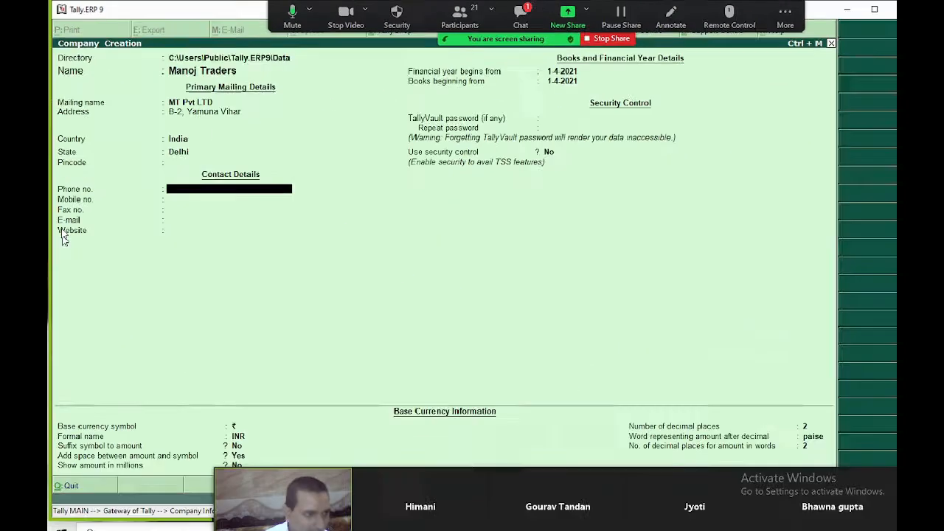
{"action": "key", "text": "Return"}
{"action": "key", "text": "Return"}
{"action": "key", "text": "Return"}
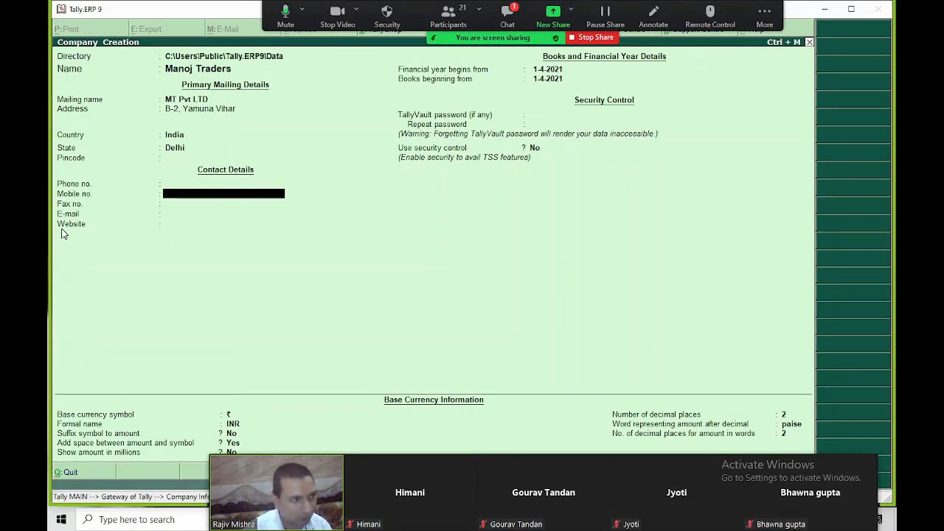
{"action": "key", "text": "Return"}
{"action": "key", "text": "Return"}
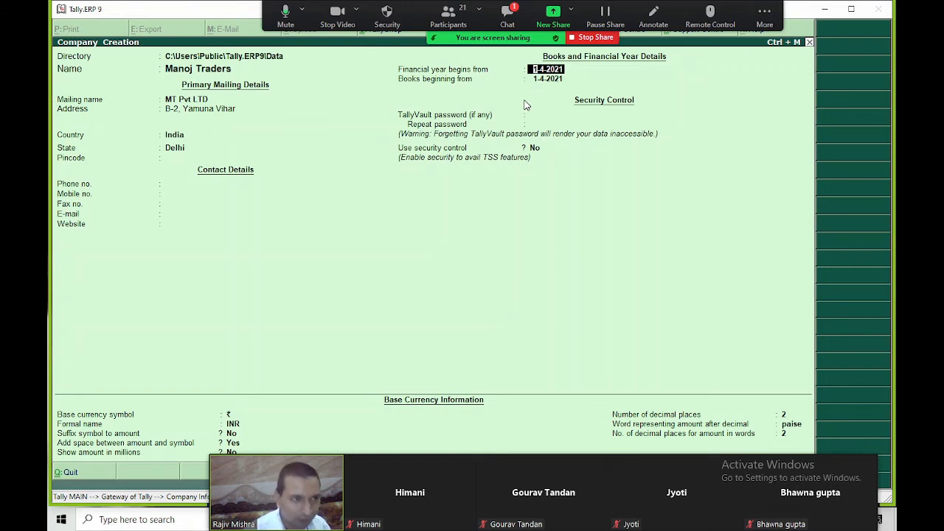
{"action": "key", "text": "Return"}
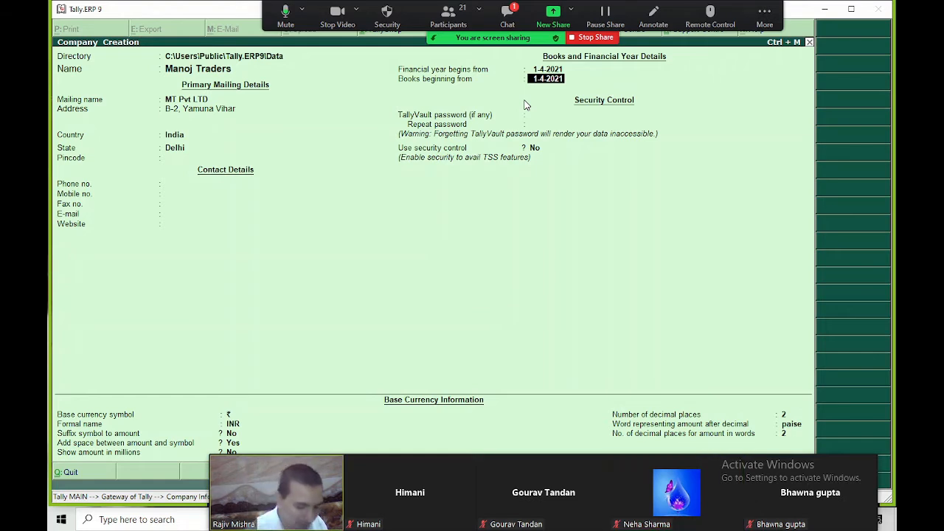
{"action": "type", "text": "5-4"}
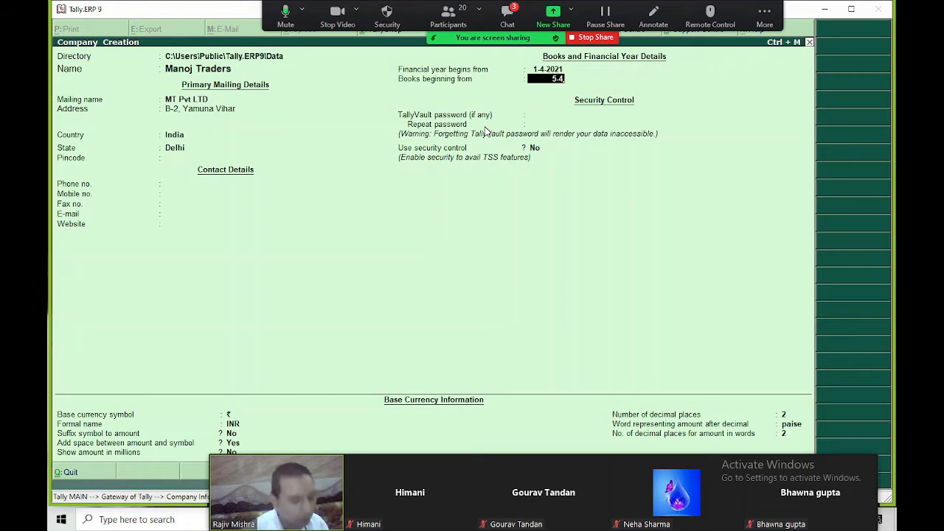
{"action": "key", "text": "BackSpace"}
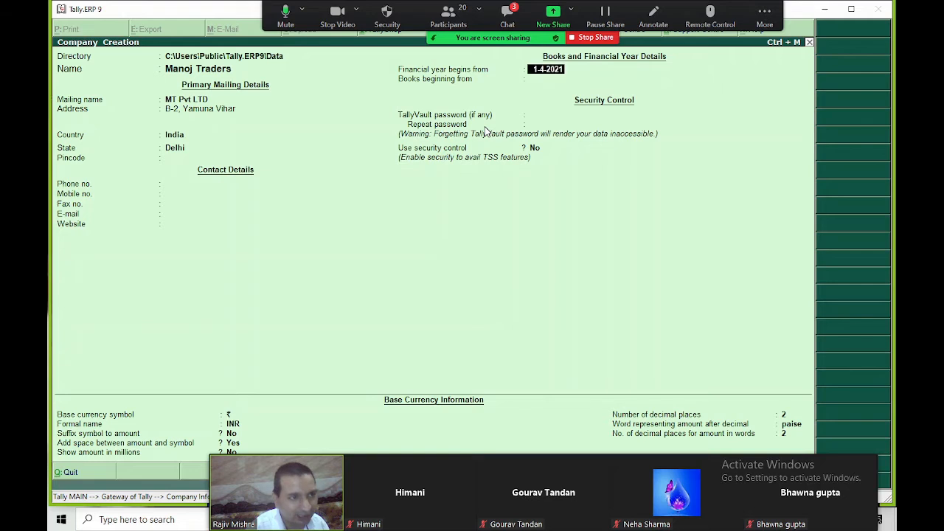
{"action": "key", "text": "Return"}
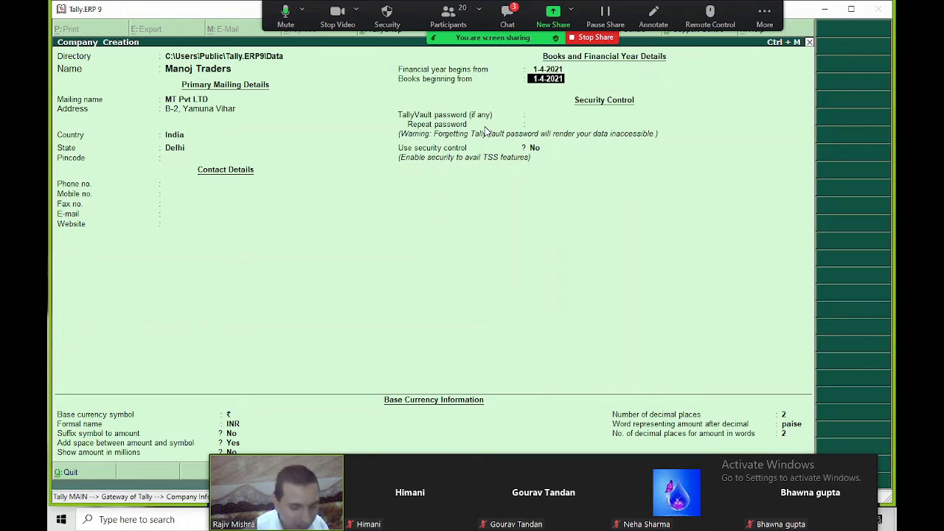
{"action": "key", "text": "Return"}
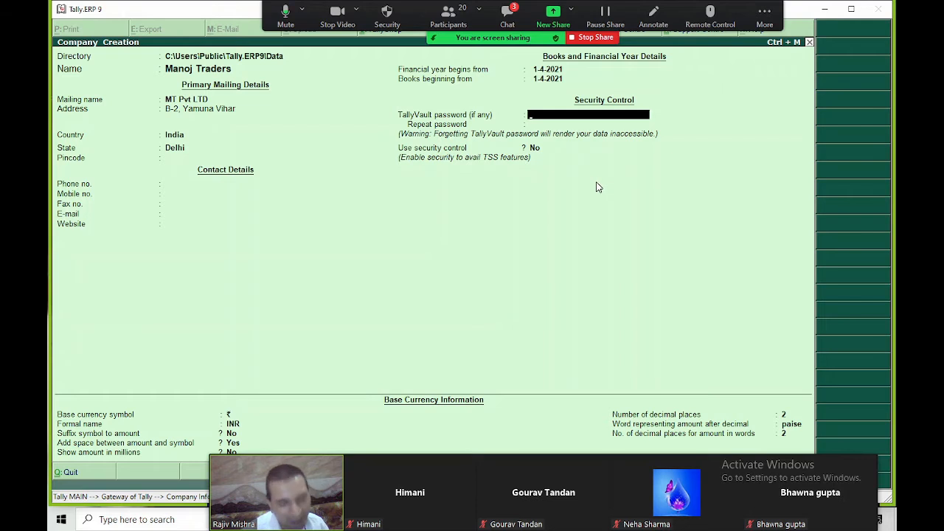
Enter the TallyVault password for Manoj Traders and repeat it to confirm
{"action": "type", "text": "m"}
{"action": "type", "text": "***"}
{"action": "key", "text": "Return"}
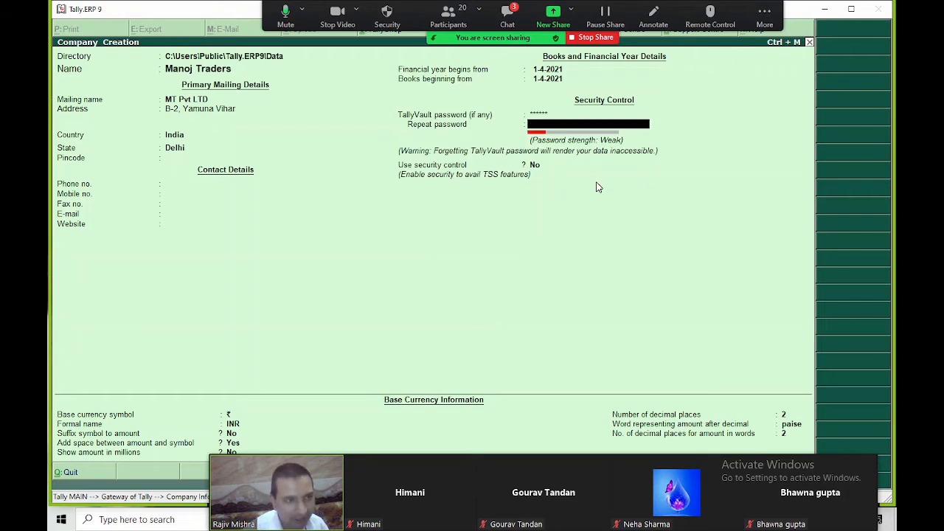
{"action": "type", "text": "*****"}
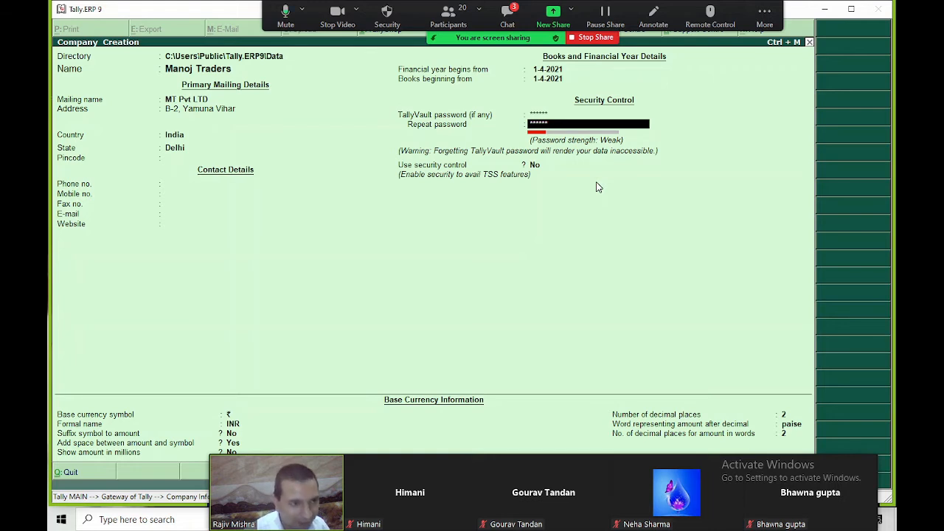
{"action": "key", "text": "Return"}
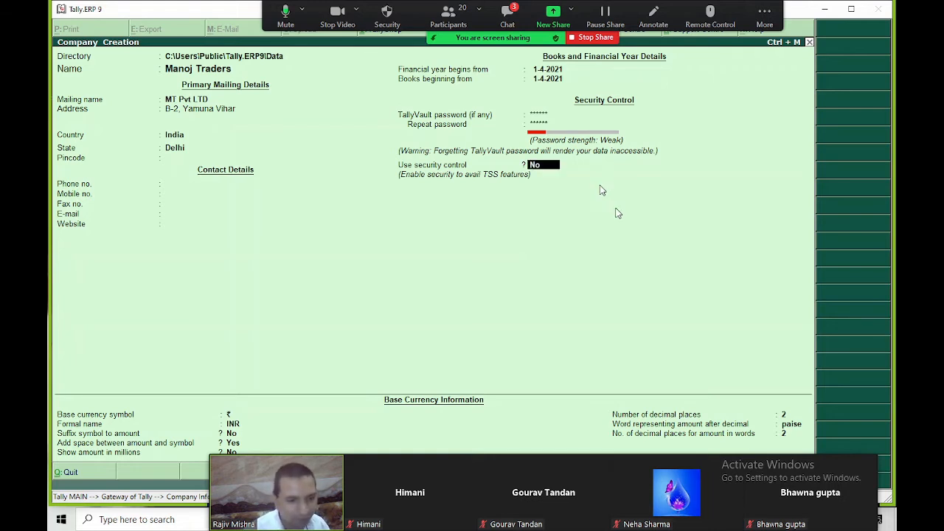
Keep Use security control at No and save the Manoj Traders company details with Ctrl+A
{"action": "left_click_drag", "start_coordinate": [336, 476], "coordinate": [771, 288]}
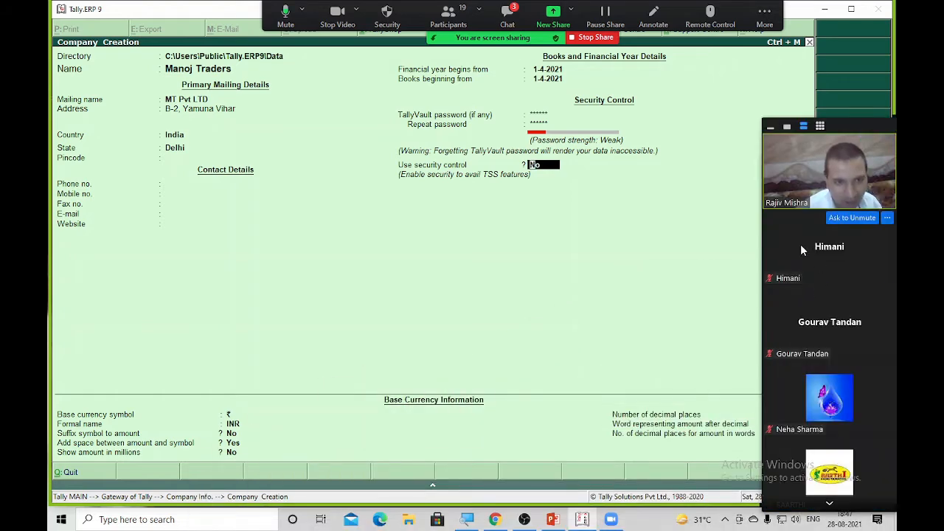
{"action": "left_click_drag", "start_coordinate": [846, 234], "coordinate": [859, 218]}
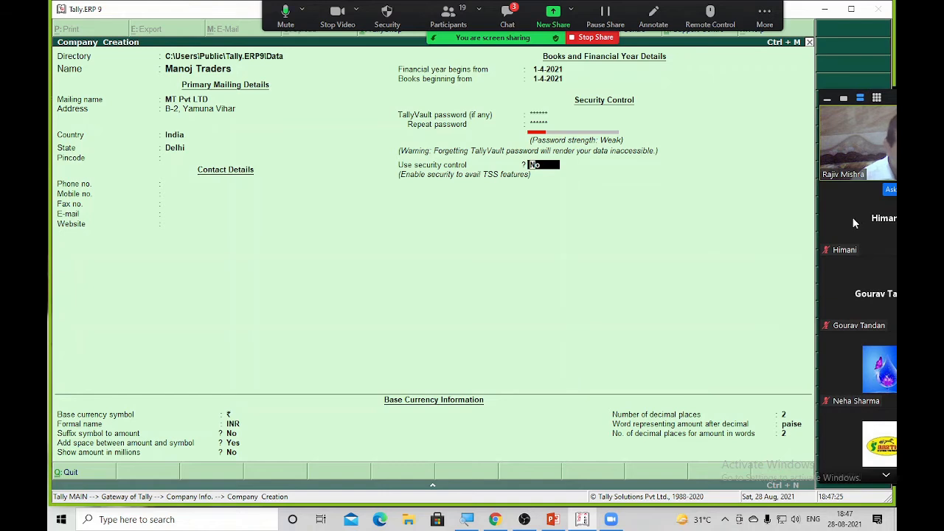
{"action": "key", "text": "Return"}
{"action": "key", "text": "Return"}
{"action": "key", "text": "Return"}
{"action": "key", "text": "Return"}
{"action": "key", "text": "Return"}
{"action": "key", "text": "Return"}
{"action": "key", "text": "Return"}
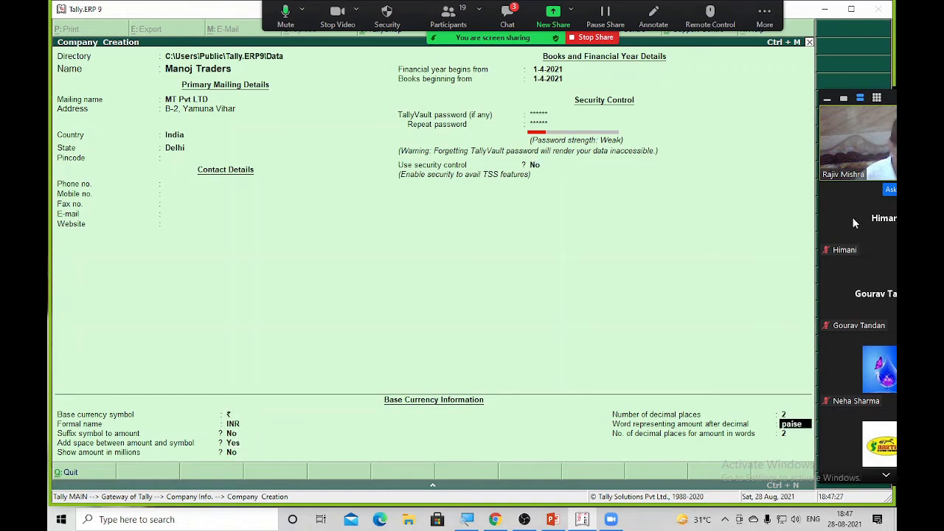
{"action": "key", "text": "Return"}
{"action": "key", "text": "BackSpace"}
{"action": "key", "text": "BackSpace"}
{"action": "key", "text": "BackSpace"}
{"action": "key", "text": "BackSpace"}
{"action": "key", "text": "BackSpace"}
{"action": "key", "text": "BackSpace"}
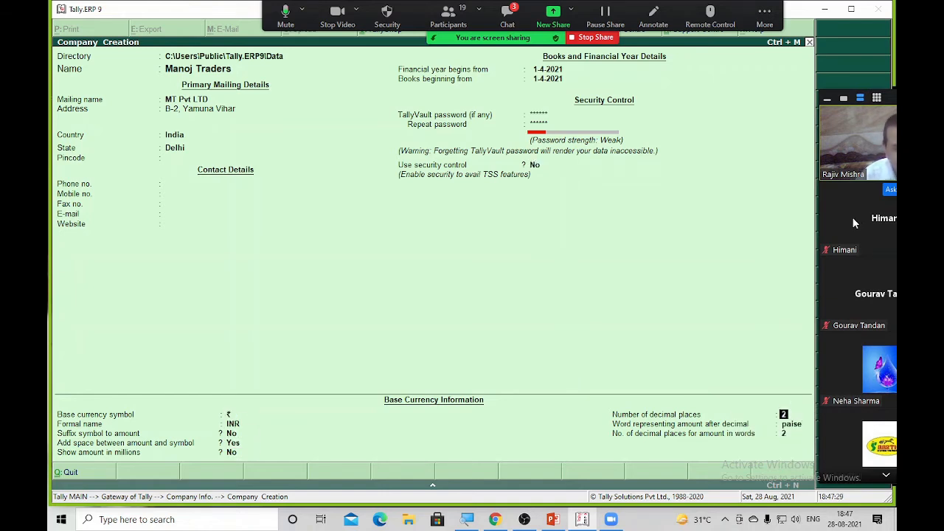
{"action": "key", "text": "BackSpace"}
{"action": "key", "text": "BackSpace"}
{"action": "key", "text": "BackSpace"}
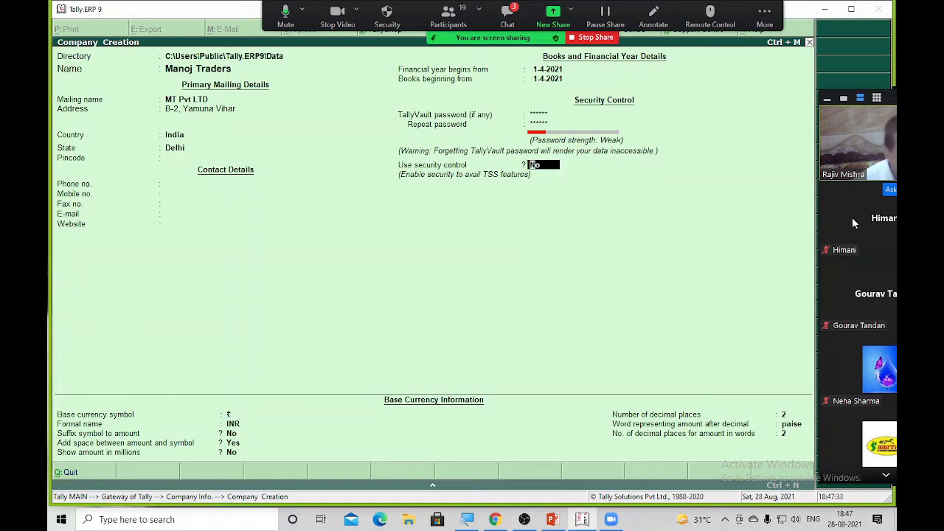
{"action": "key", "text": "ctrl+a"}
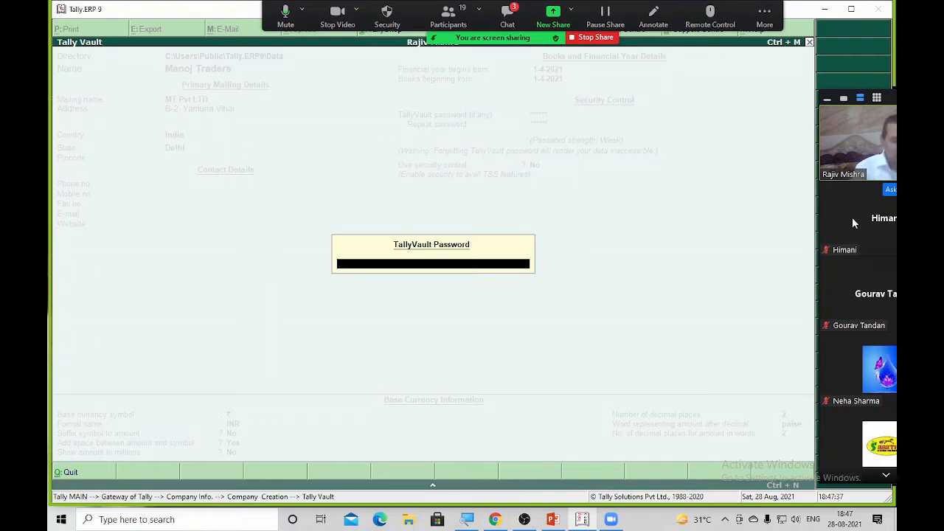
Enter the vault password at the TallyVault prompt to create and load Manoj Traders
{"action": "type", "text": "******"}
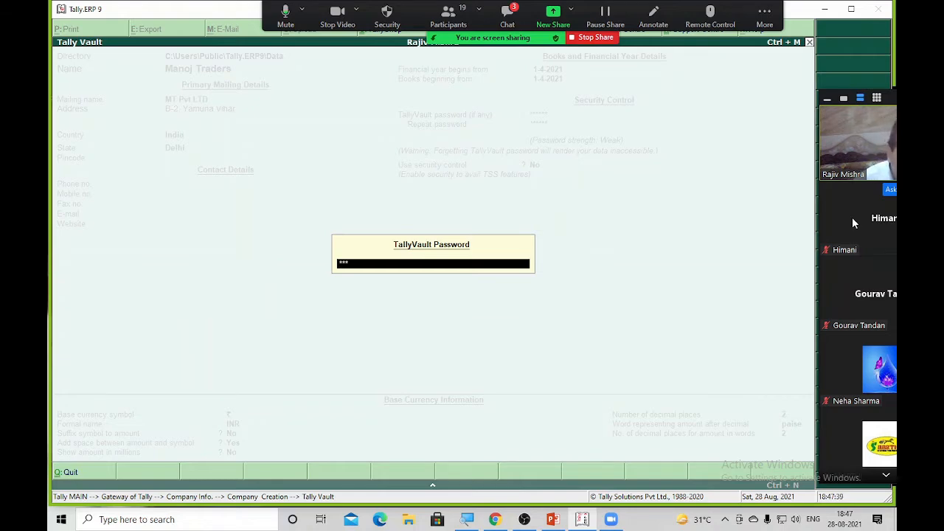
{"action": "key", "text": "Return"}
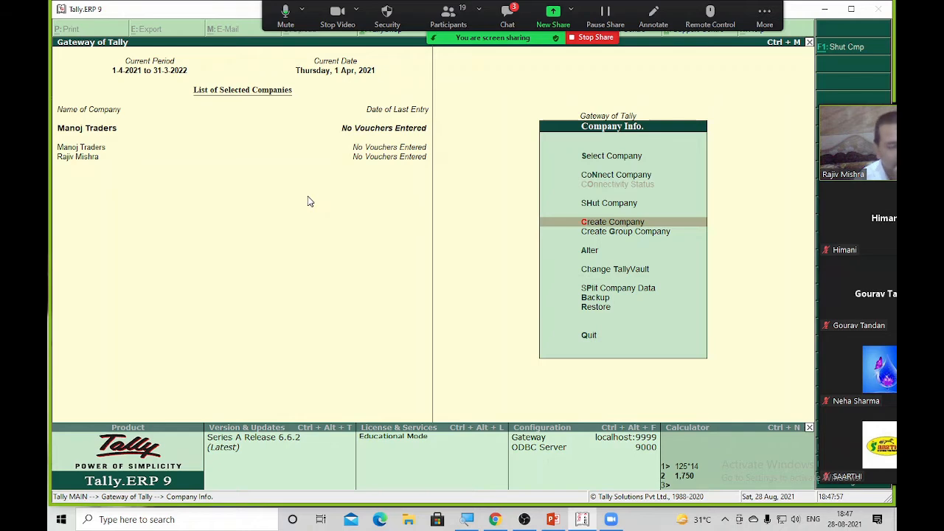
{"action": "mouse_move", "coordinate": [882, 152]}
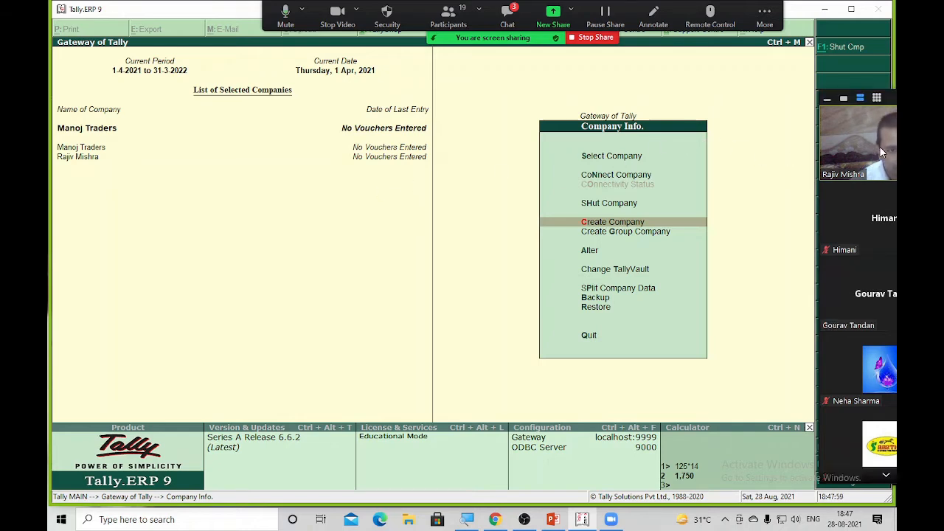
{"action": "left_click_drag", "start_coordinate": [882, 152], "coordinate": [846, 147]}
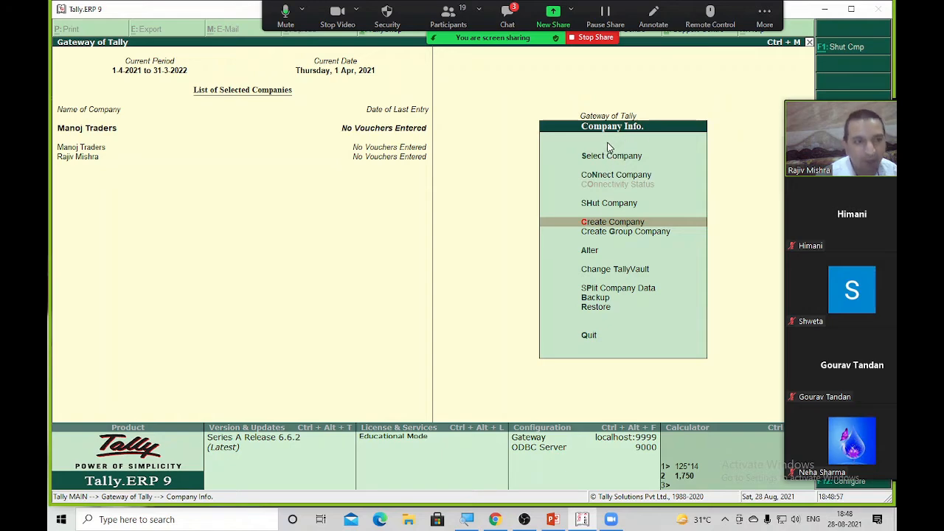
{"action": "key", "text": "Escape"}
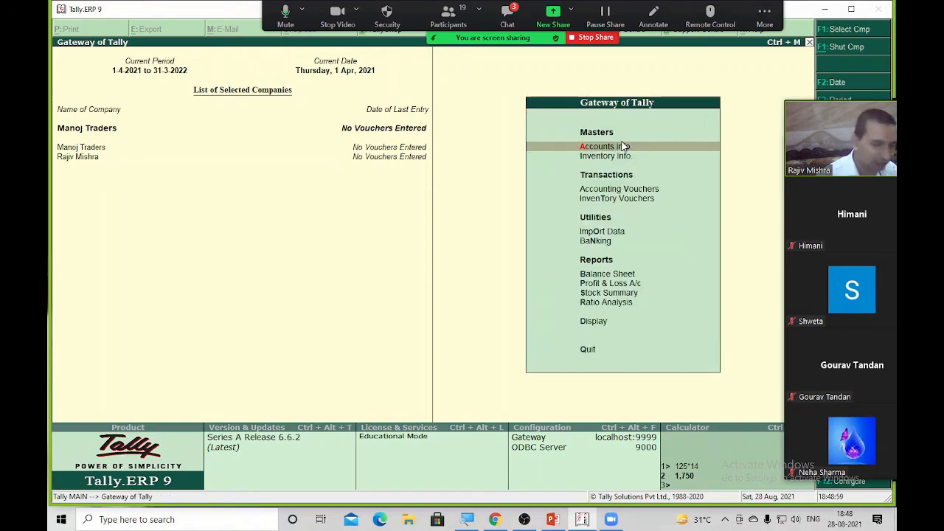
{"action": "key", "text": "F3"}
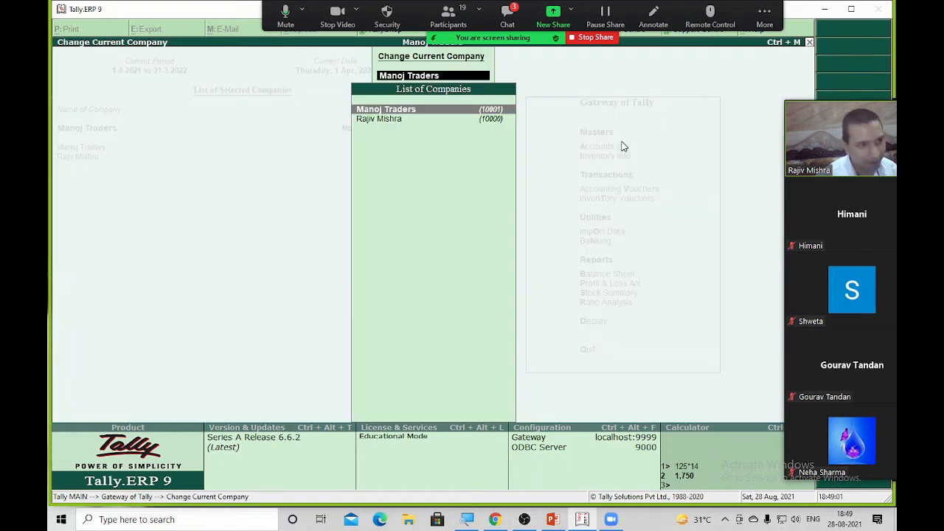
{"action": "key", "text": "Down"}
{"action": "key", "text": "Return"}
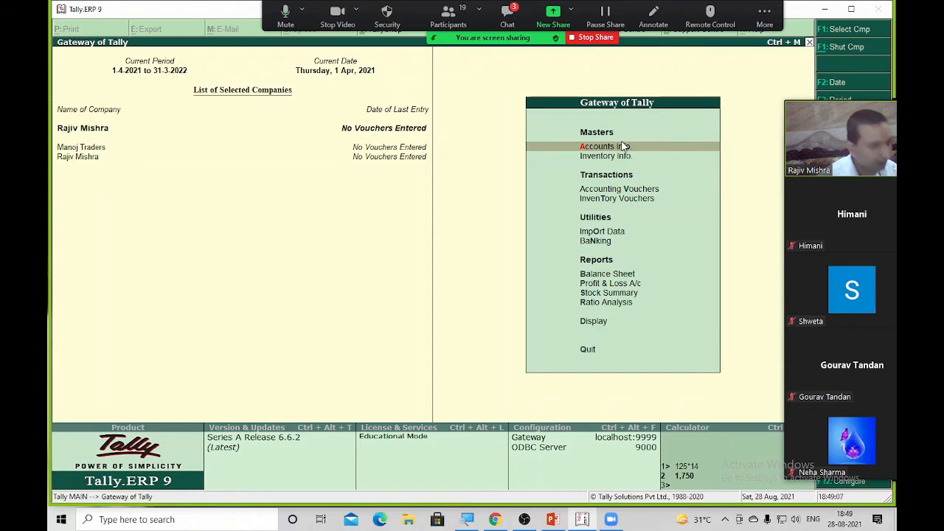
{"action": "key", "text": "F3"}
{"action": "key", "text": "Up"}
{"action": "key", "text": "Return"}
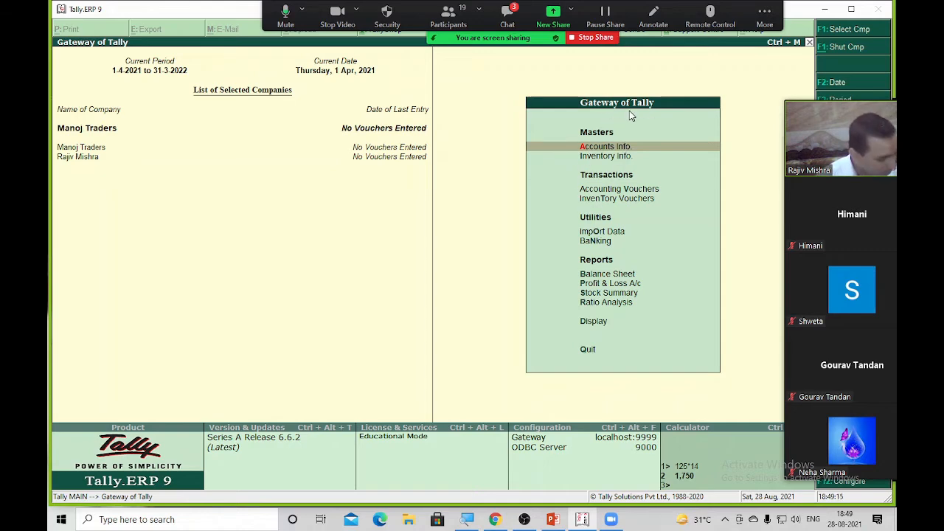
{"action": "key", "text": "alt+F3"}
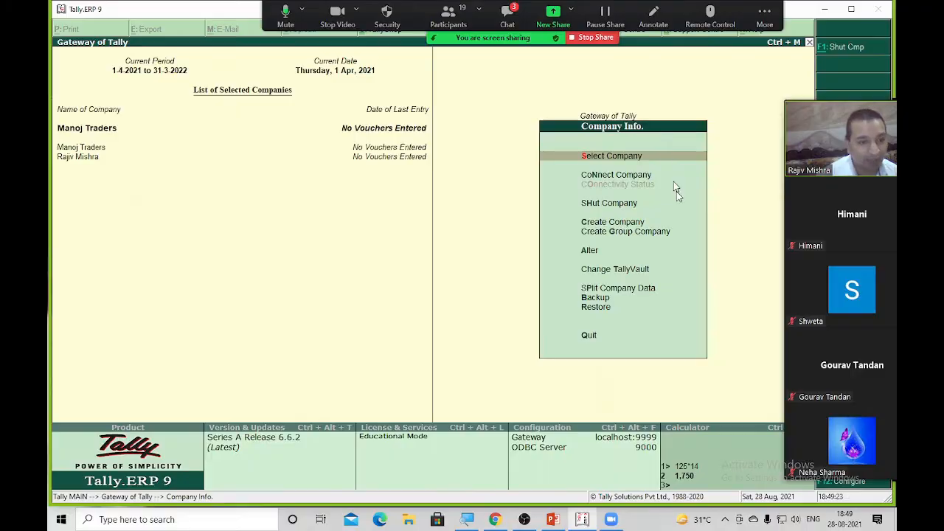
Annotate the shared screen with two red ticks beside the Company Info. heading
{"action": "left_click", "coordinate": [653, 15]}
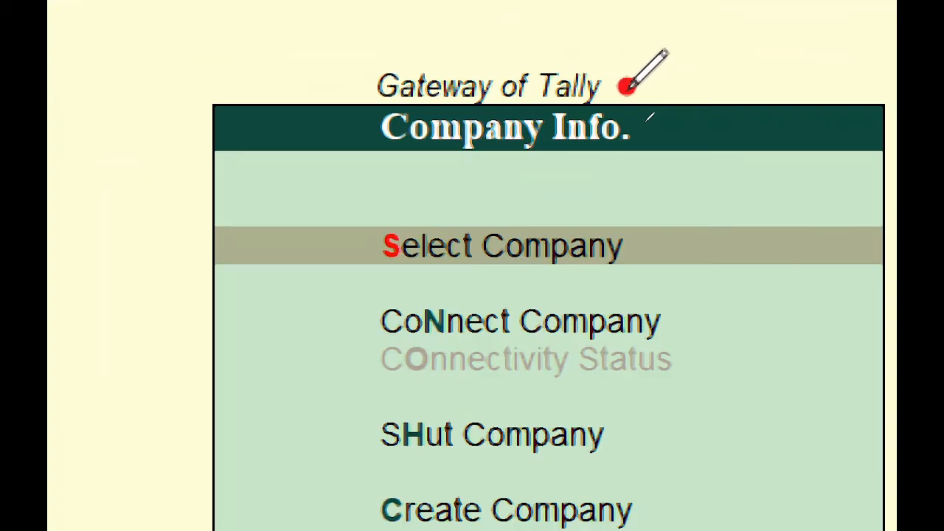
{"action": "left_click_drag", "start_coordinate": [627, 88], "coordinate": [775, 63]}
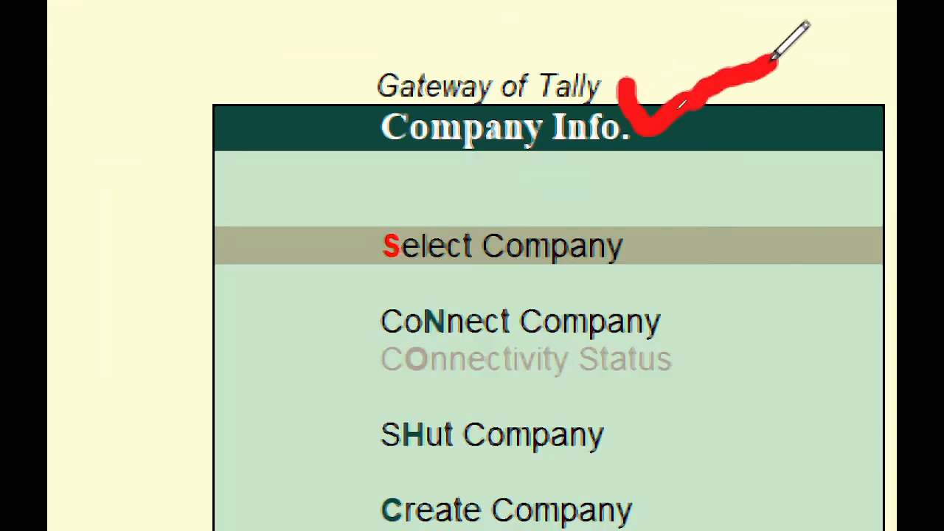
{"action": "left_click_drag", "start_coordinate": [312, 141], "coordinate": [372, 144]}
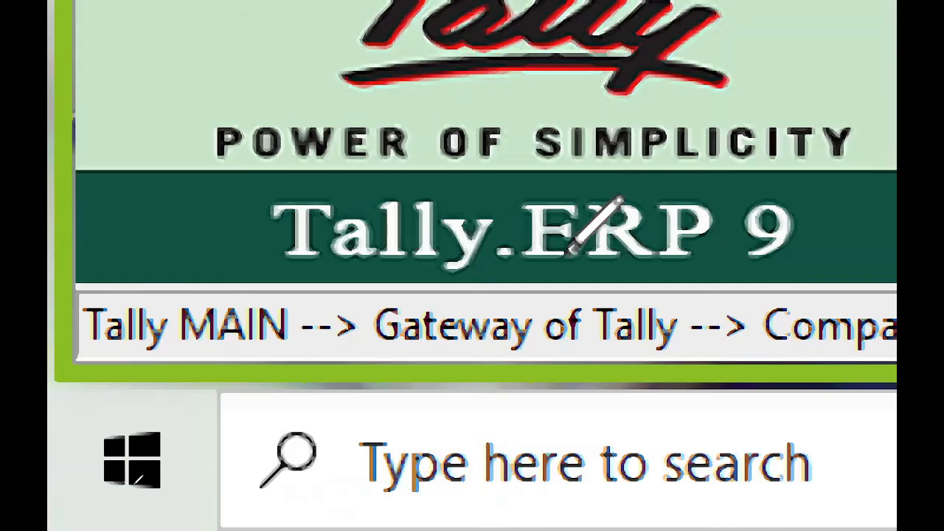
Draw red strokes across the Tally.ERP 9 banner, then erase and undo them
{"action": "left_click_drag", "start_coordinate": [570, 252], "coordinate": [83, 214]}
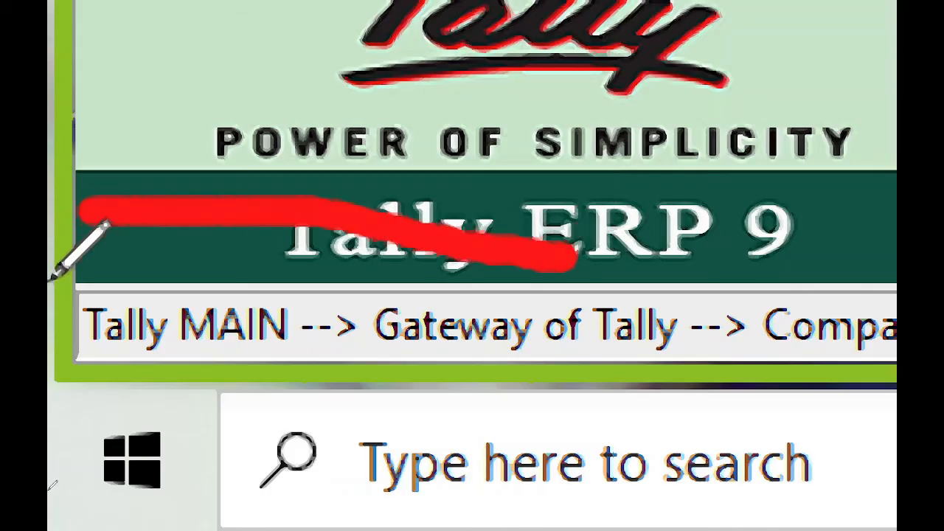
{"action": "mouse_move", "coordinate": [50, 280]}
{"action": "left_mouse_down"}
{"action": "mouse_move", "coordinate": [775, 436]}
{"action": "mouse_move", "coordinate": [779, 342]}
{"action": "mouse_move", "coordinate": [771, 329]}
{"action": "left_mouse_up"}
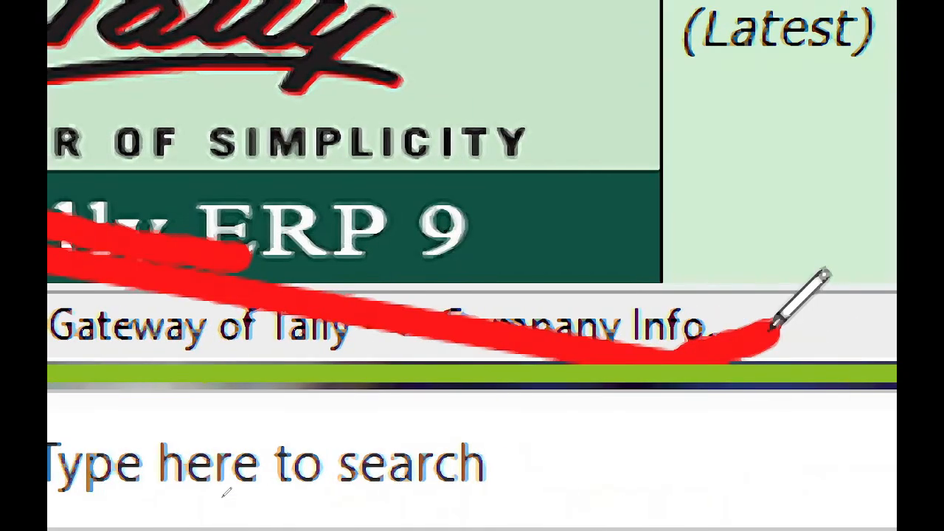
{"action": "key", "text": "e"}
{"action": "left_click_drag", "start_coordinate": [769, 274], "coordinate": [707, 362]}
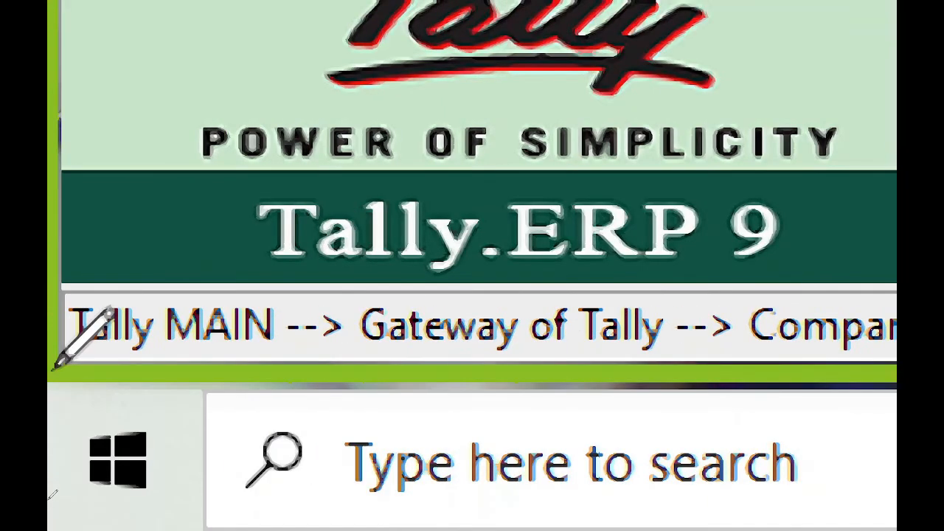
{"action": "left_click_drag", "start_coordinate": [56, 364], "coordinate": [469, 177]}
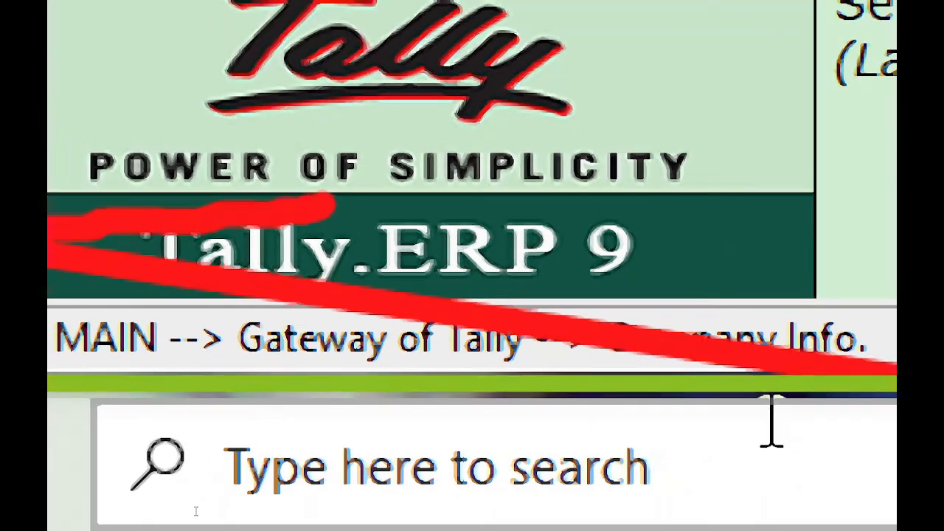
{"action": "key", "text": "ctrl+z"}
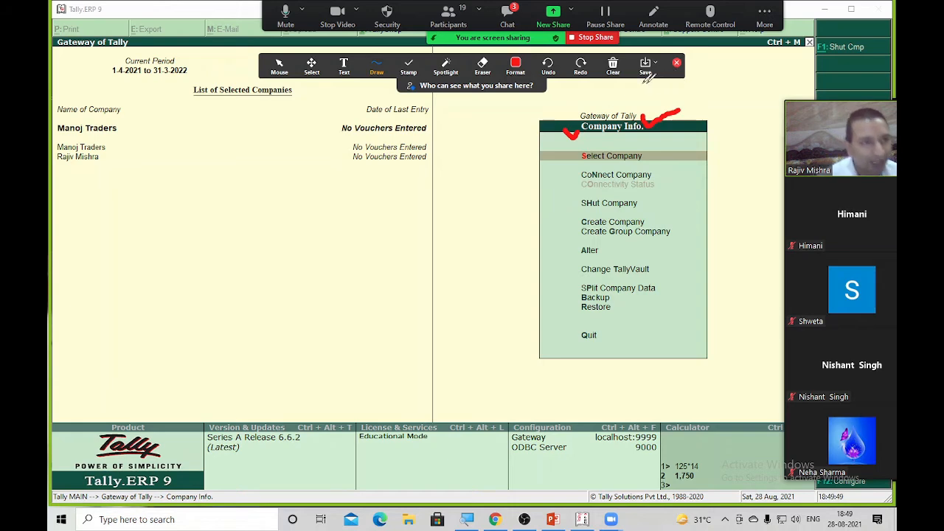
Re-share only the Tally.ERP 9 window and return to Gateway of Tally with Manoj Traders current
{"action": "left_click", "coordinate": [597, 40]}
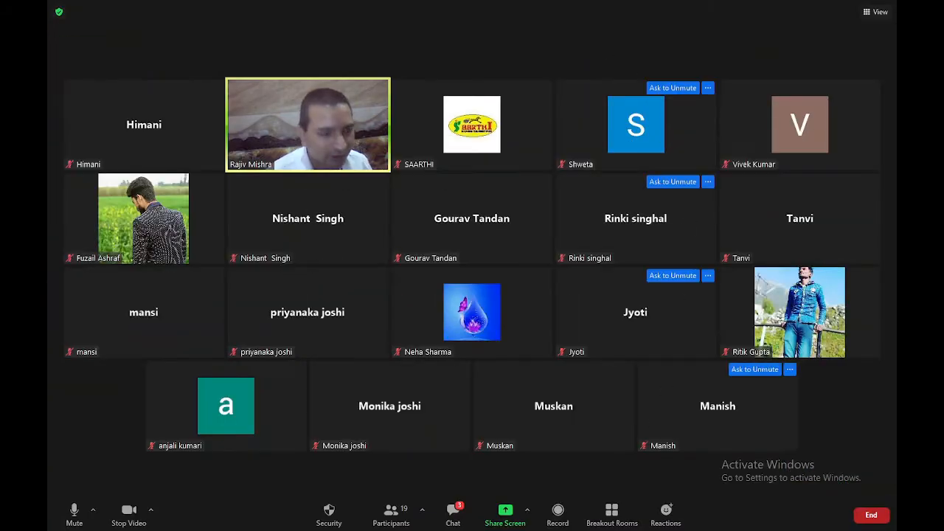
{"action": "left_click", "coordinate": [506, 516]}
{"action": "double_click", "coordinate": [283, 260]}
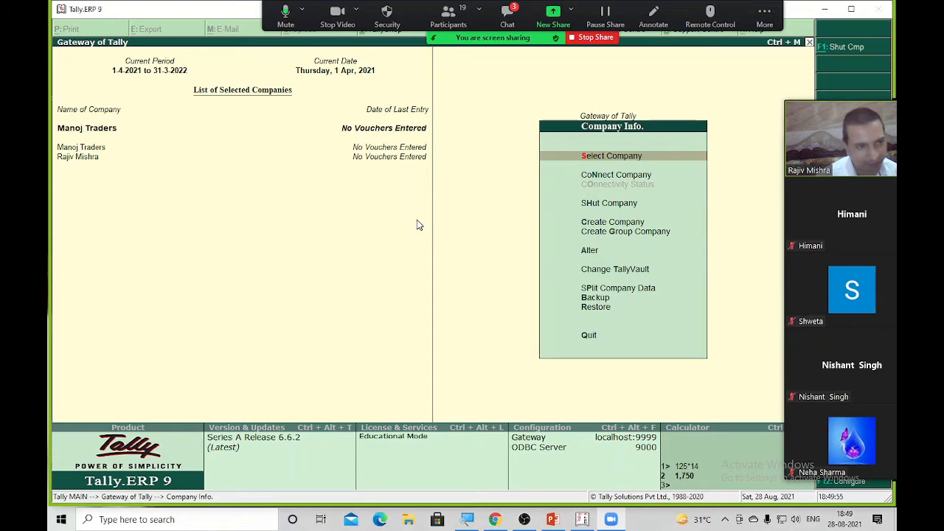
{"action": "key", "text": "Escape"}
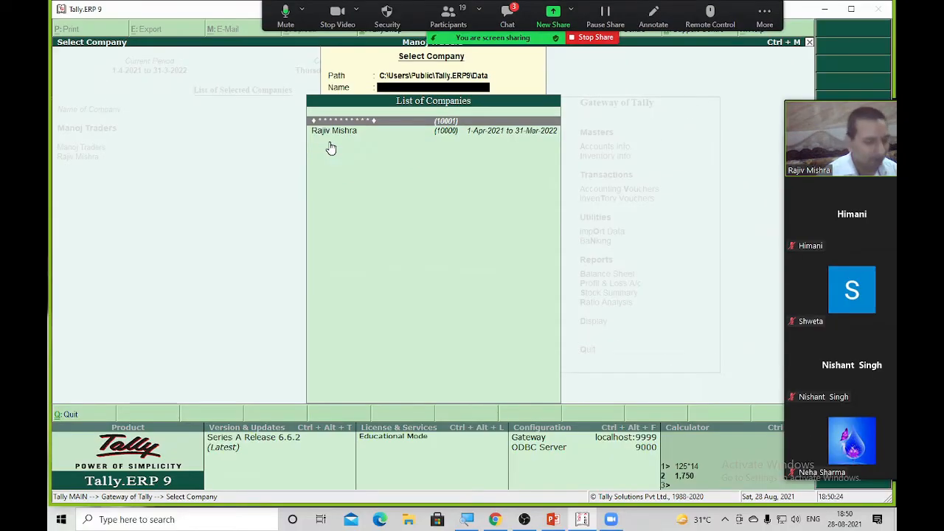
{"action": "left_click", "coordinate": [102, 286]}
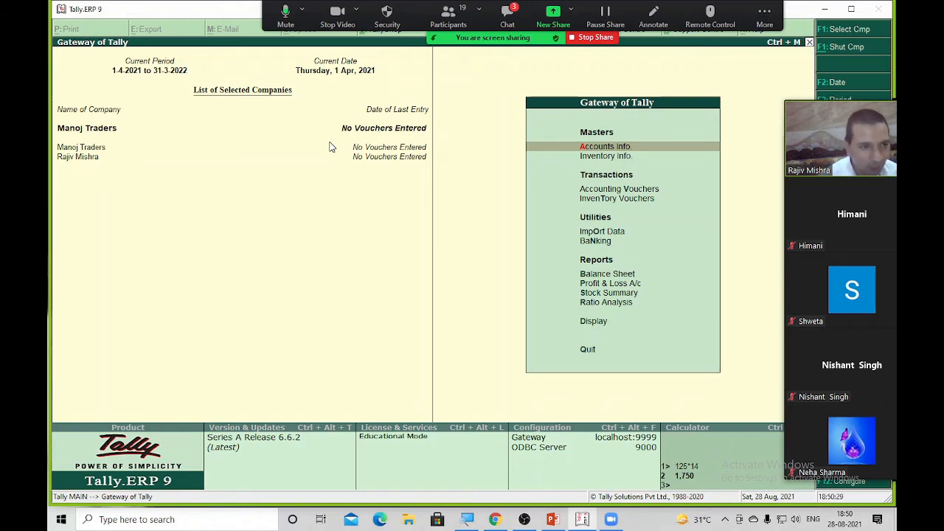
{"action": "key", "text": "alt+F1"}
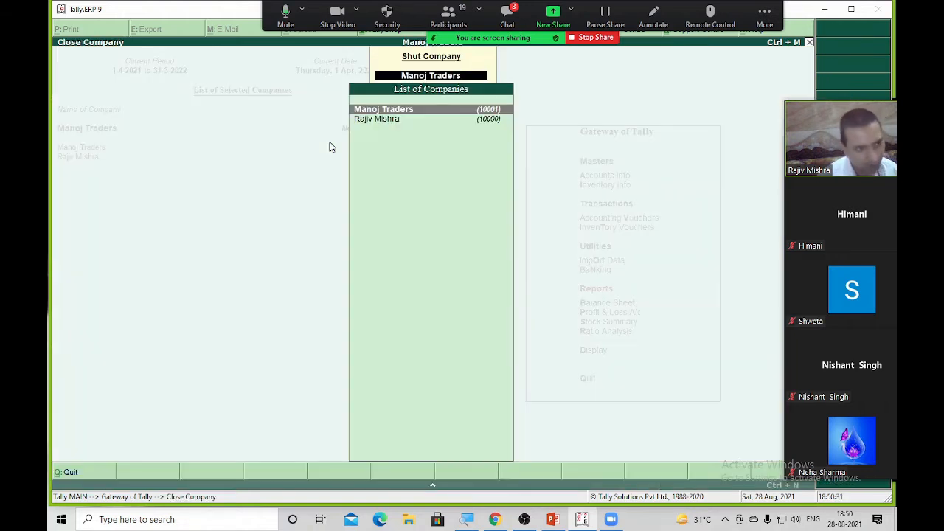
{"action": "key", "text": "Return"}
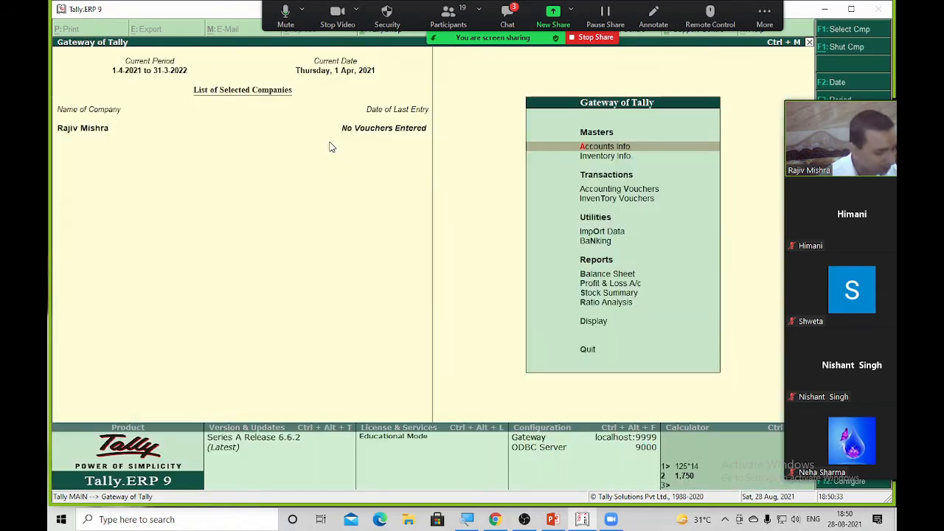
{"action": "key", "text": "alt+F1"}
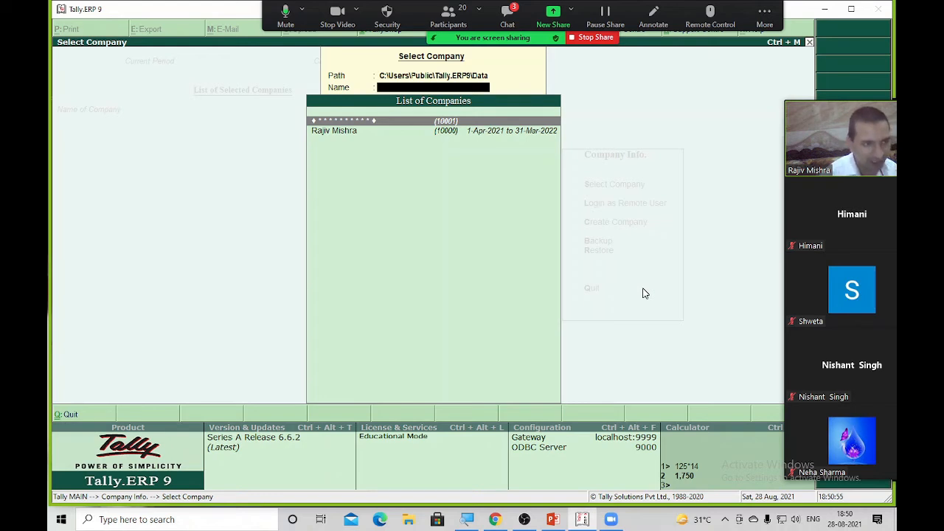
Open the masked Manoj Traders with its vault password and show the Company Info. menu
{"action": "key", "text": "Return"}
{"action": "type", "text": "*"}
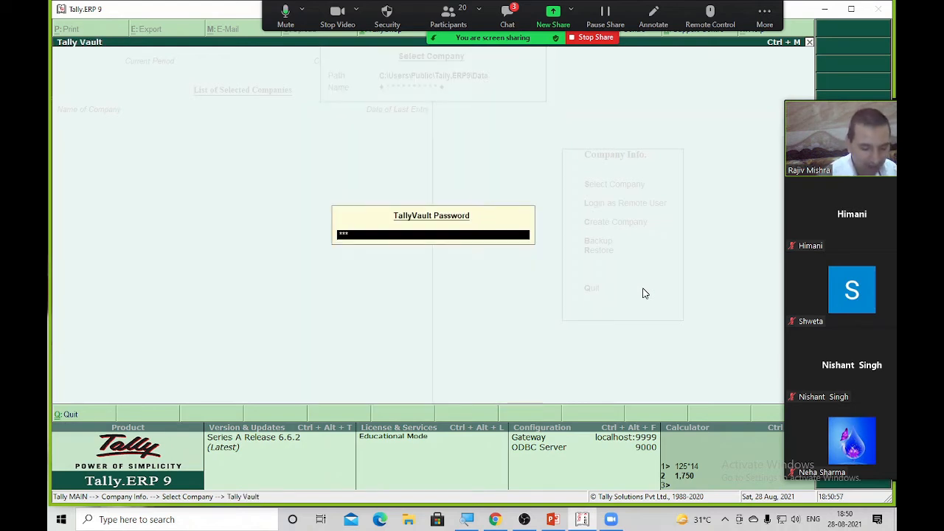
{"action": "key", "text": "Return"}
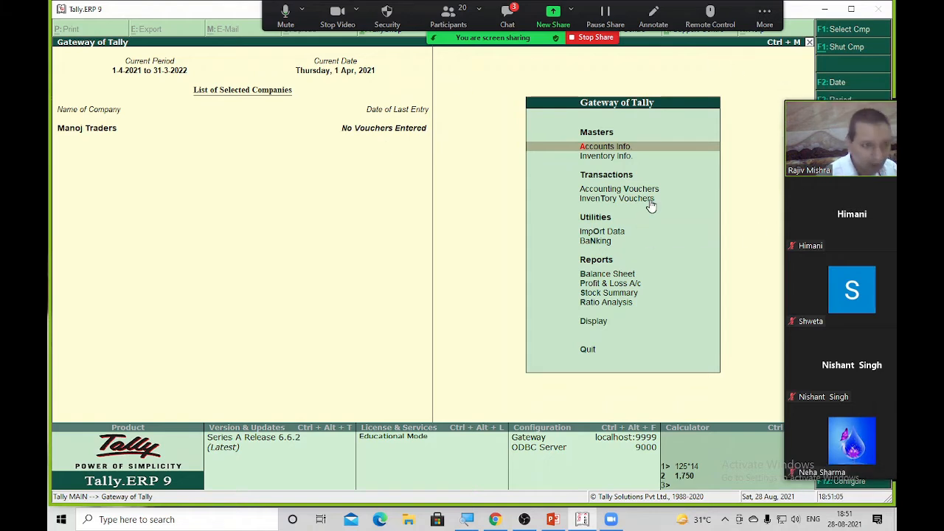
{"action": "key", "text": "alt+F3"}
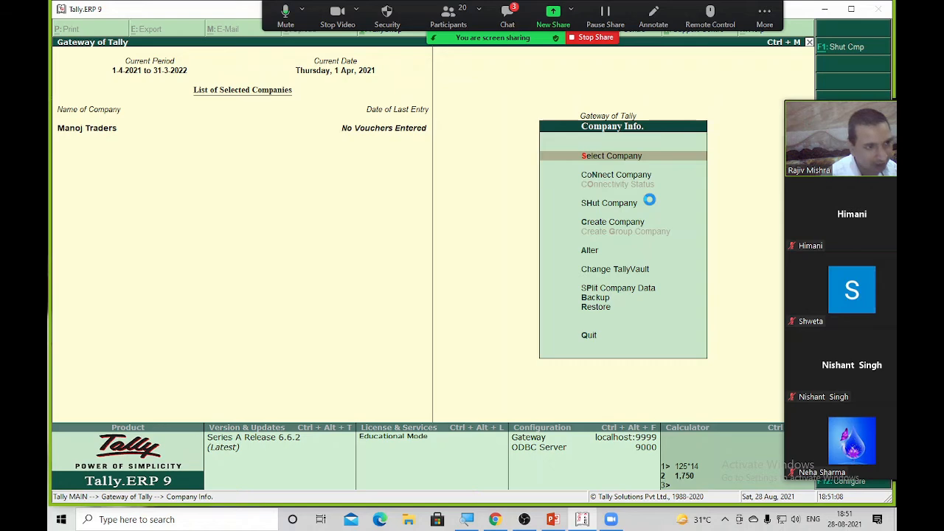
Start a new company named Raj Traders and enter its TallyVault password
{"action": "type", "text": "c"}
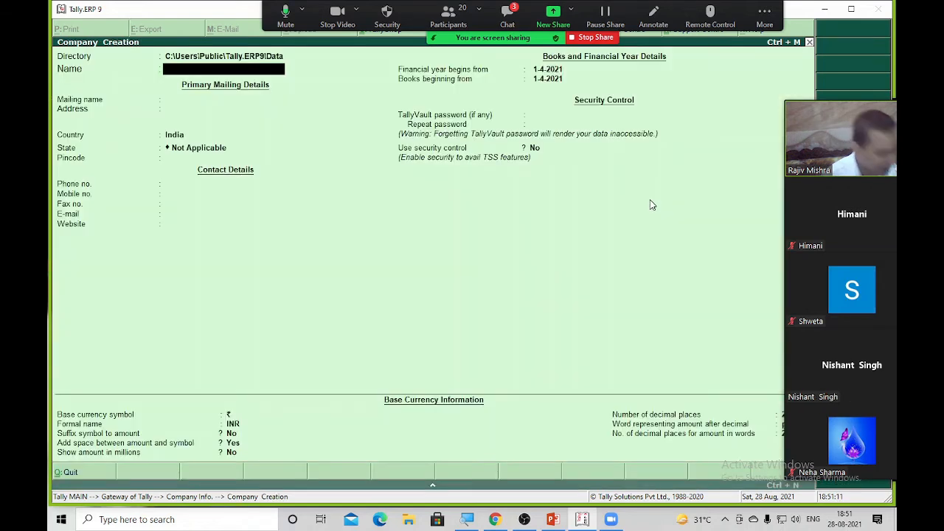
{"action": "type", "text": "Raj"}
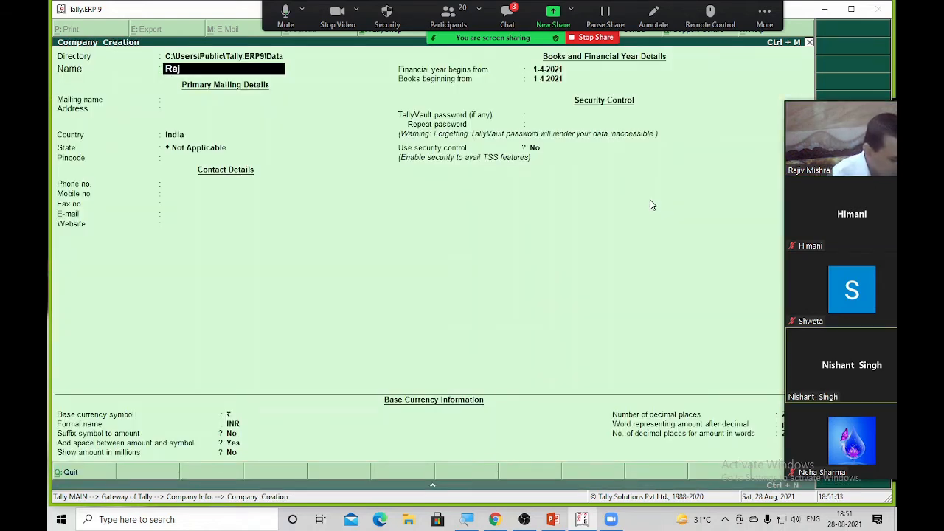
{"action": "type", "text": " Traders"}
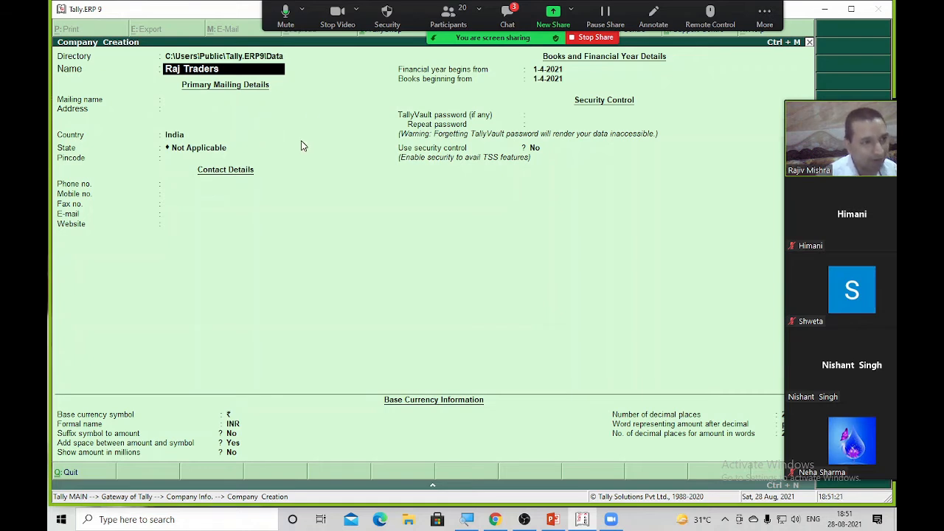
{"action": "left_click", "coordinate": [568, 127]}
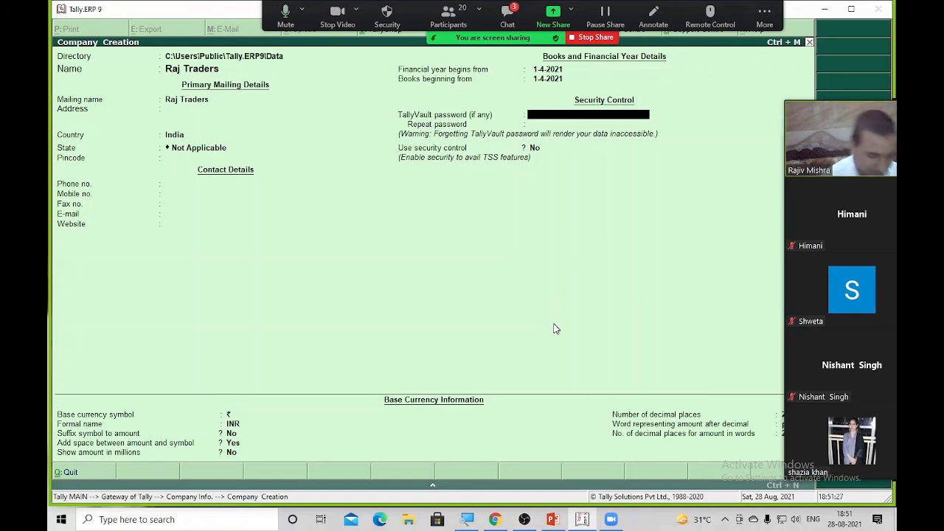
{"action": "type", "text": "*"}
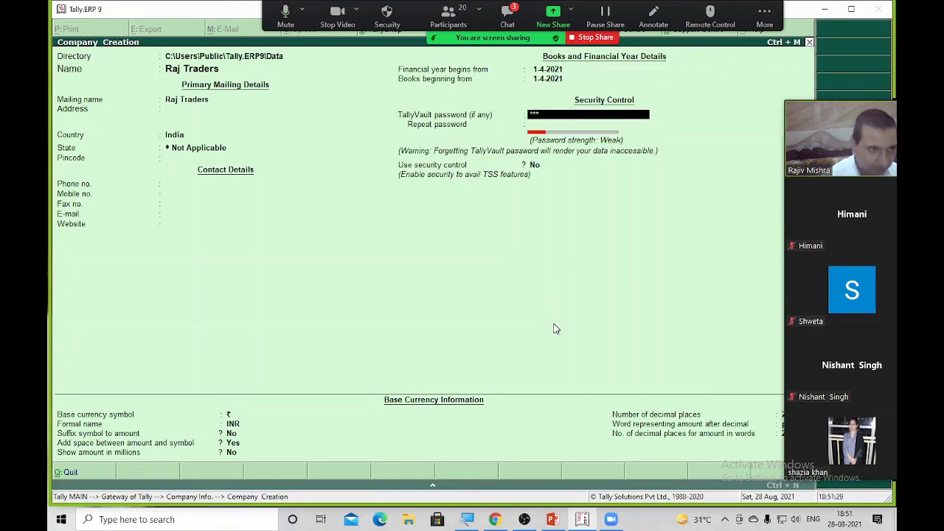
{"action": "type", "text": "**"}
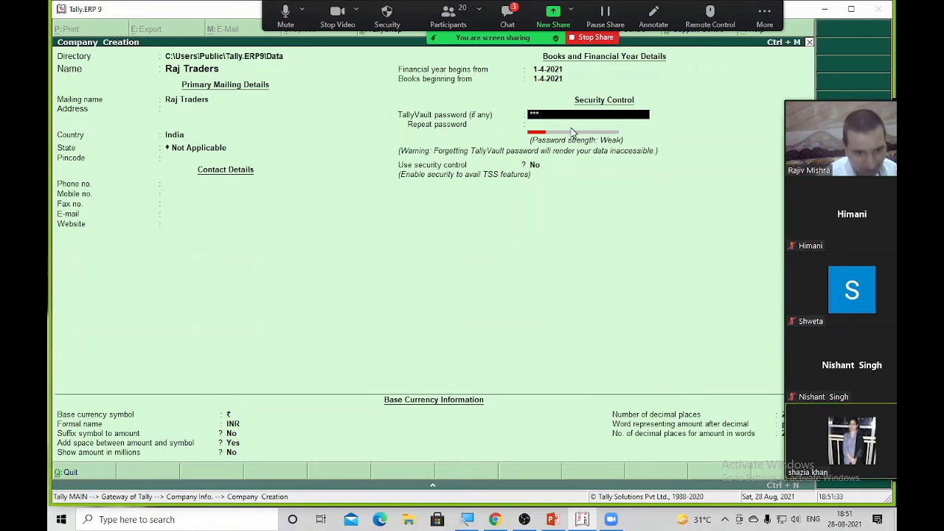
{"action": "mouse_move", "coordinate": [834, 437]}
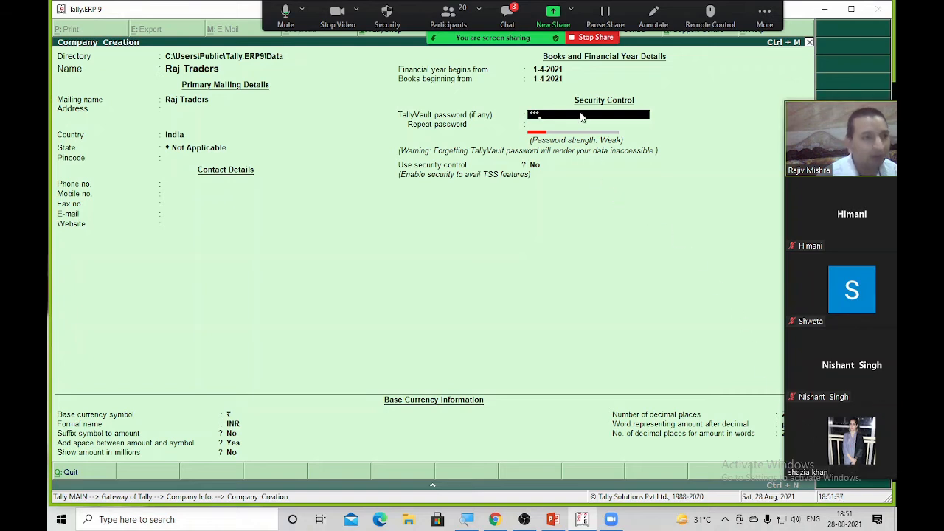
{"action": "key", "text": "Return"}
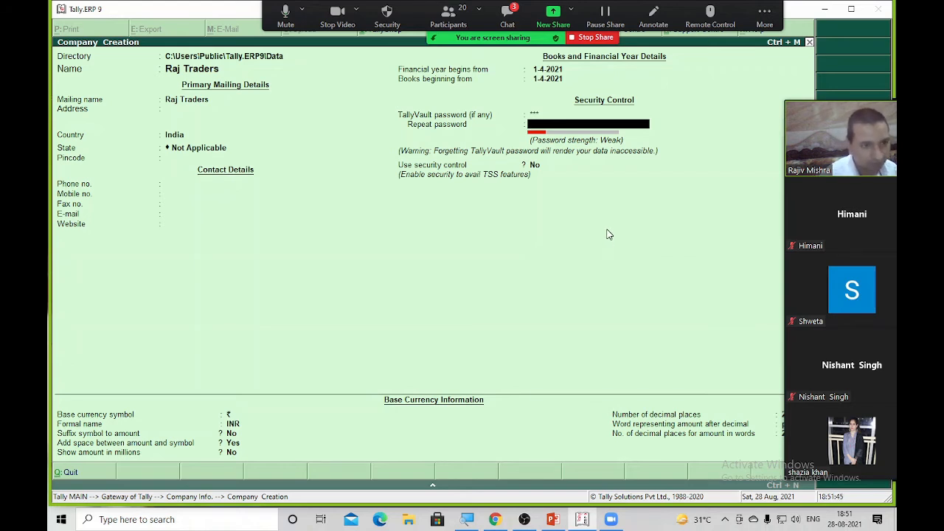
Repeat the Raj Traders vault password, accept the form, and enter the vault password
{"action": "key", "text": "Escape"}
{"action": "key", "text": "n"}
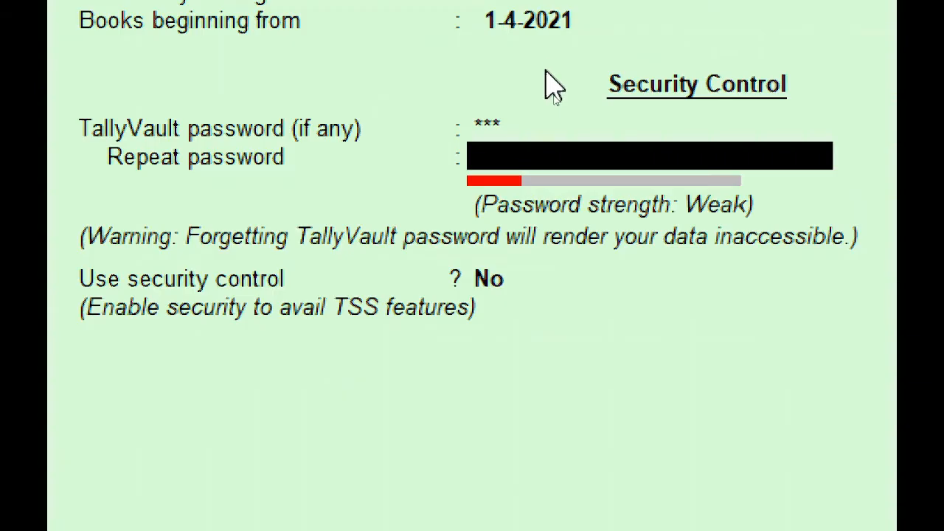
{"action": "key", "text": "BackSpace"}
{"action": "key", "text": "Return"}
{"action": "type", "text": "*"}
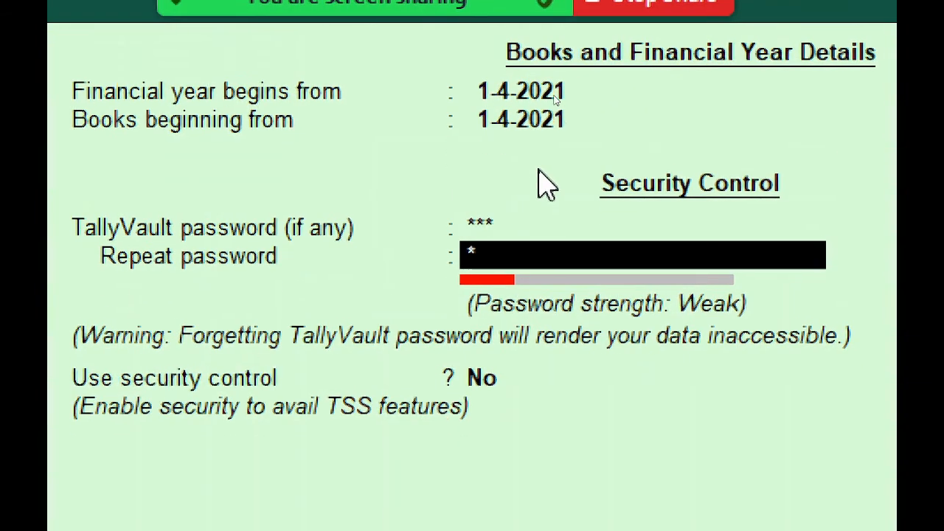
{"action": "type", "text": "**"}
{"action": "key", "text": "Return"}
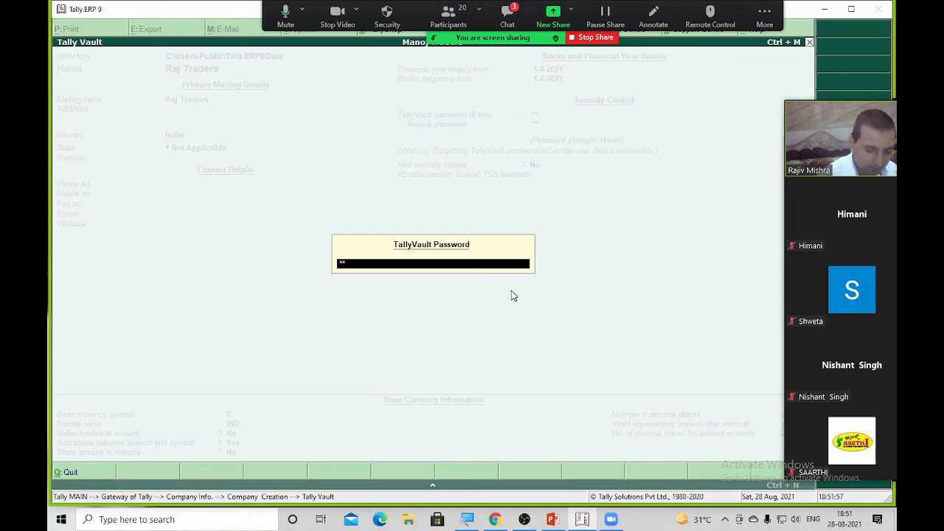
{"action": "type", "text": "**"}
{"action": "key", "text": "Return"}
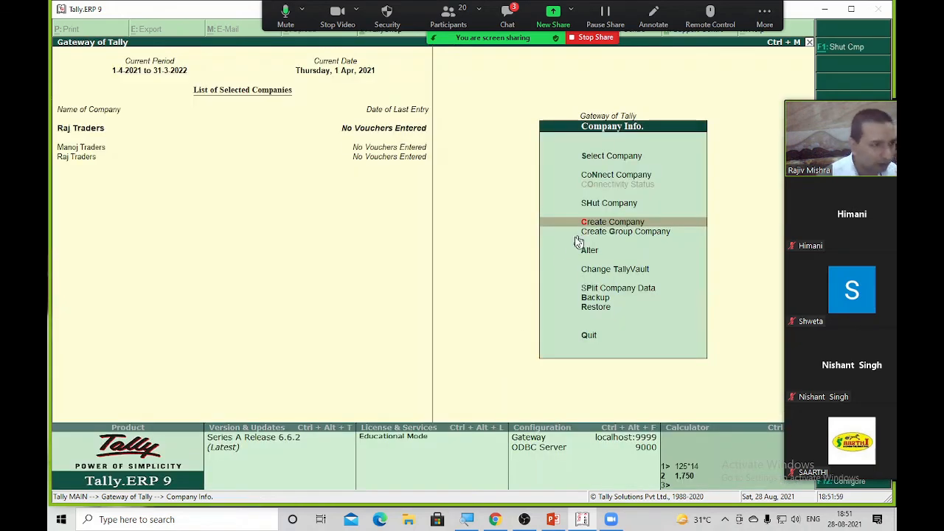
Shut both Raj Traders and Manoj Traders so no company remains loaded
{"action": "key", "text": "h"}
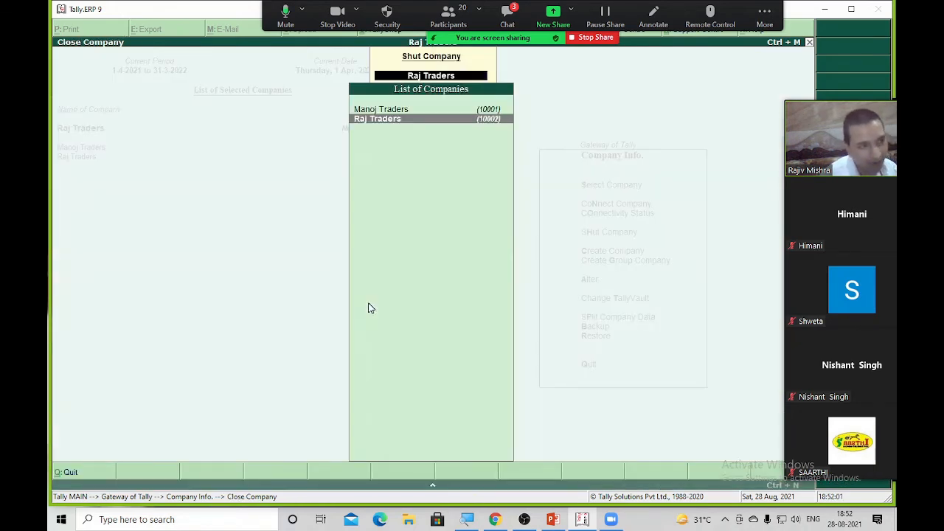
{"action": "key", "text": "Return"}
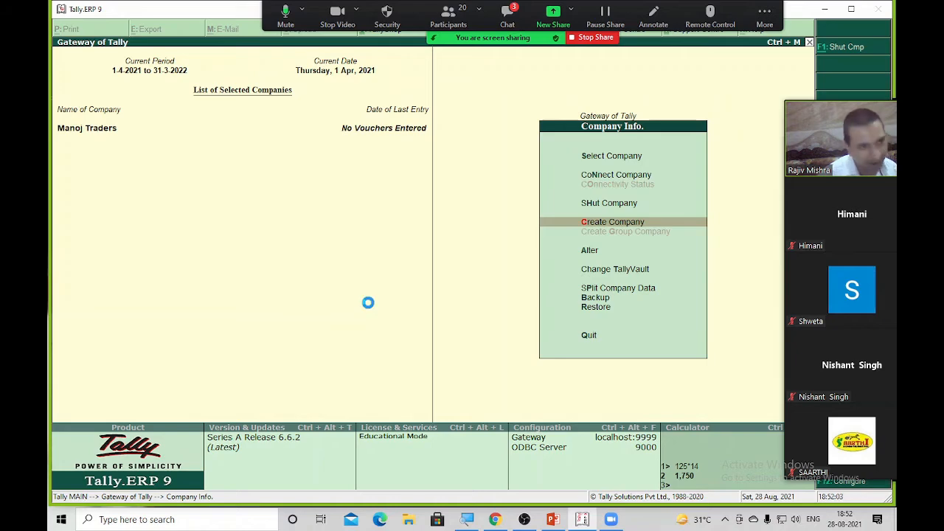
{"action": "key", "text": "s"}
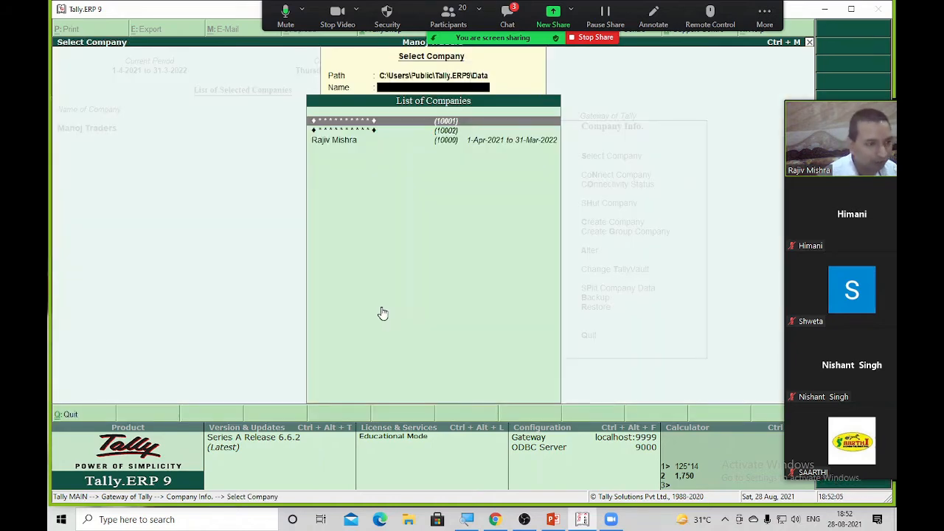
{"action": "key", "text": "Down"}
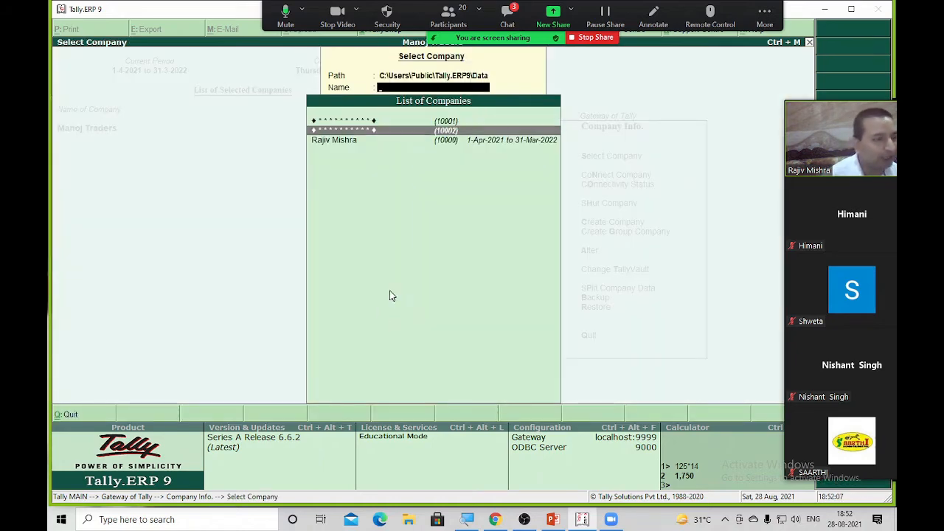
{"action": "key", "text": "Escape"}
{"action": "key", "text": "alt+F1"}
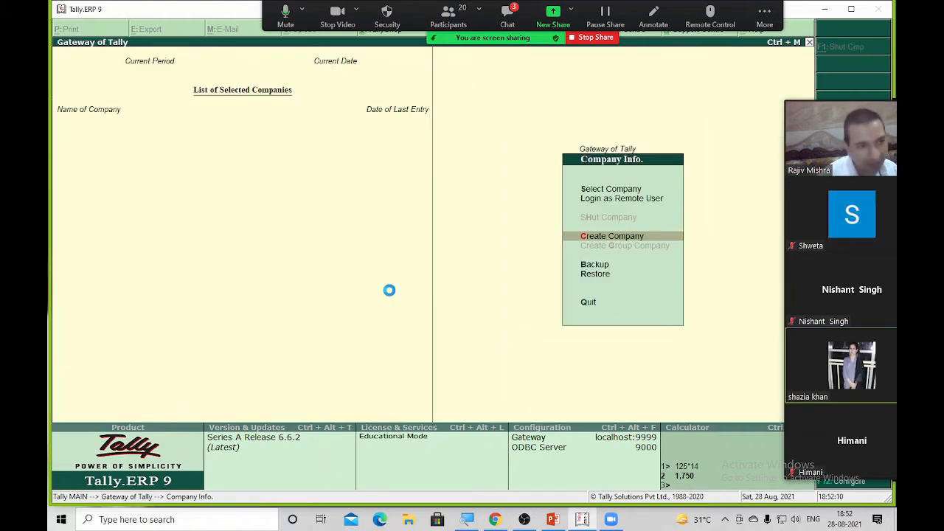
Load the second vaulted company (10002), Raj Traders, using its vault password
{"action": "key", "text": "F1"}
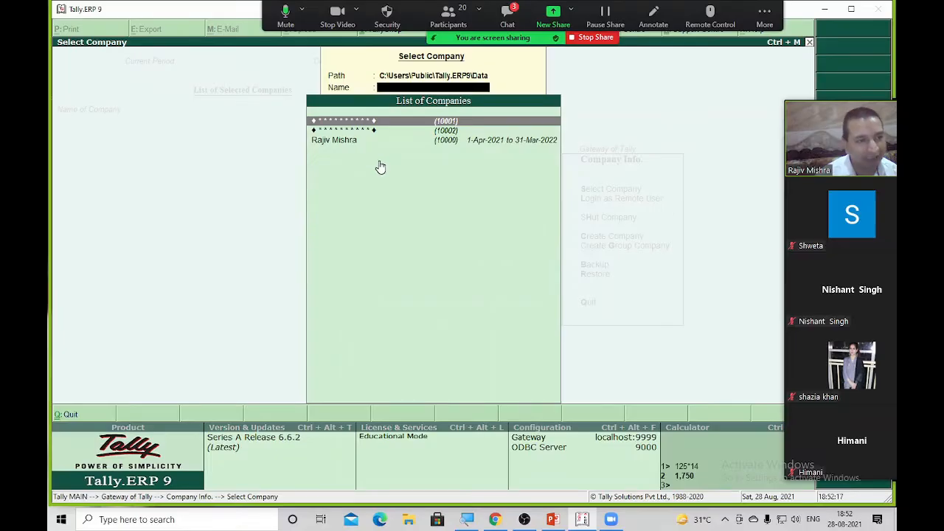
{"action": "key", "text": "Down"}
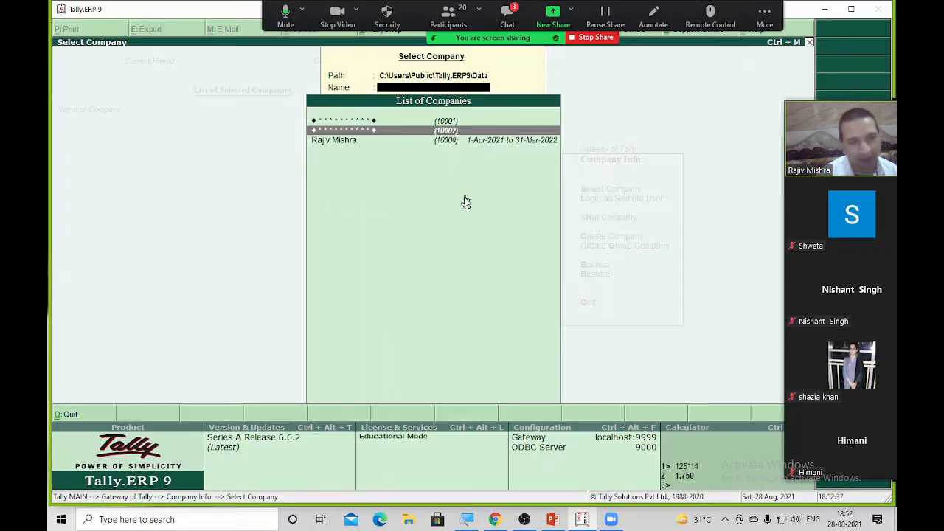
{"action": "key", "text": "Return"}
{"action": "type", "text": "***"}
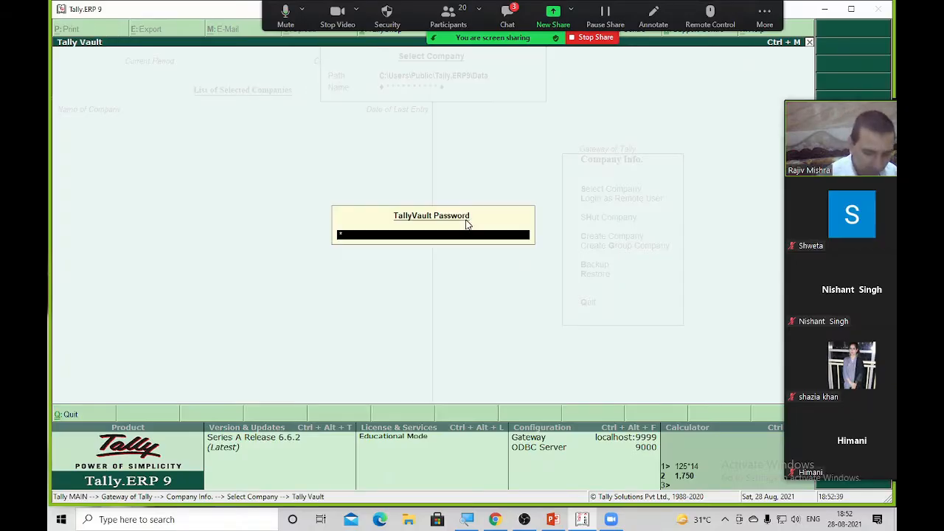
{"action": "key", "text": "Return"}
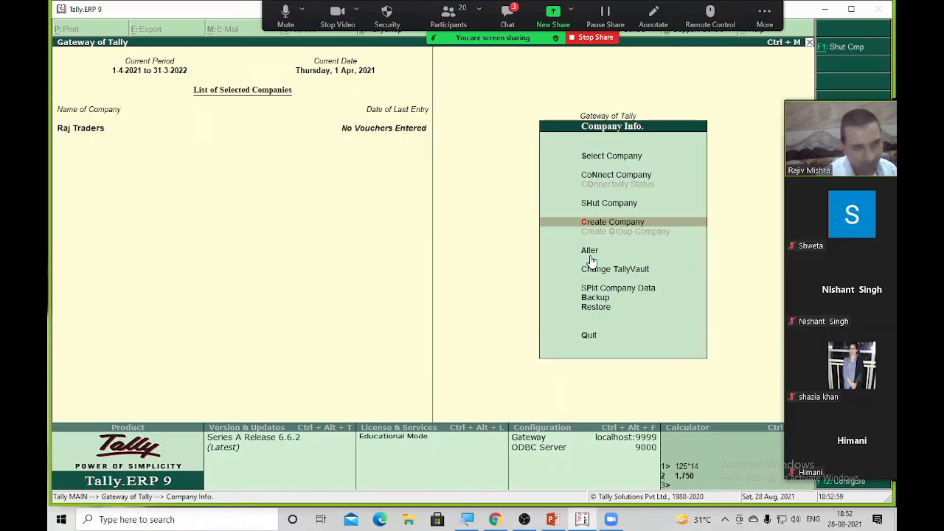
Open Raj Traders on the Company Alteration screen
{"action": "key", "text": "Down"}
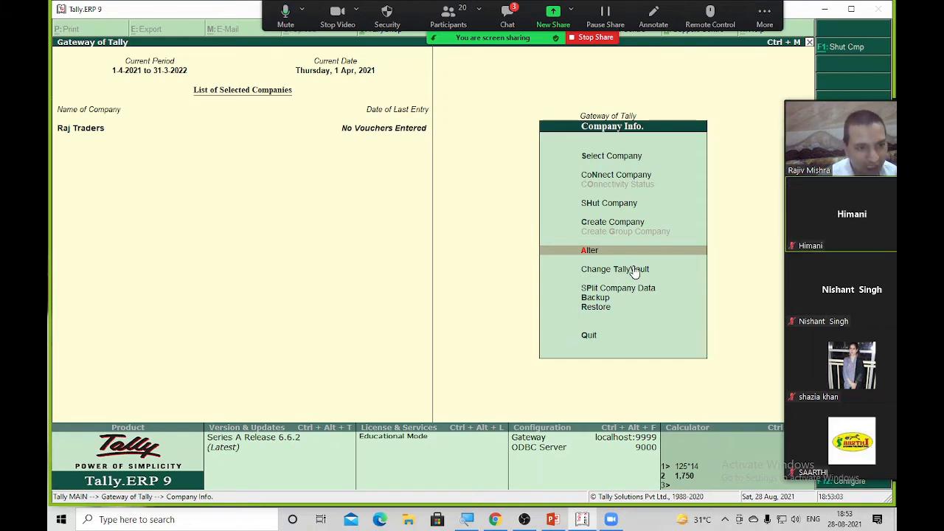
{"action": "key", "text": "Up"}
{"action": "key", "text": "Down"}
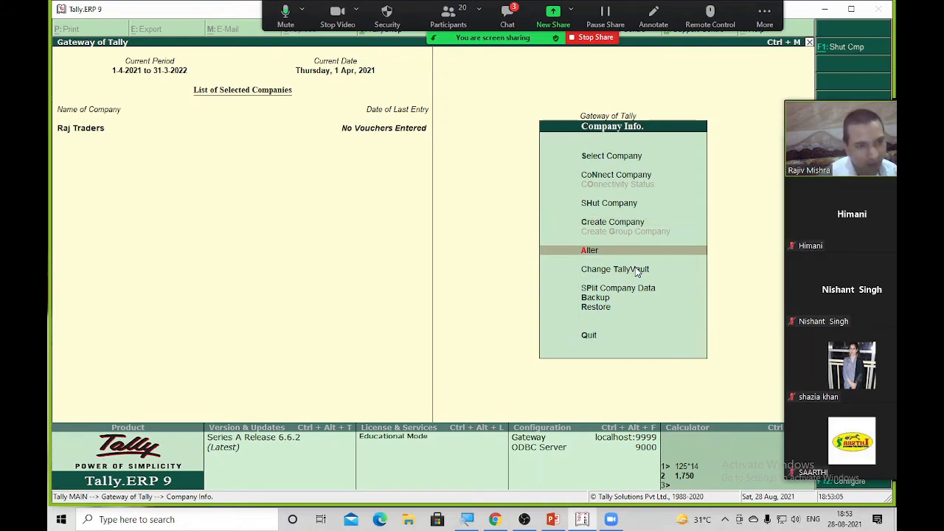
{"action": "key", "text": "Up"}
{"action": "key", "text": "Down"}
{"action": "key", "text": "Return"}
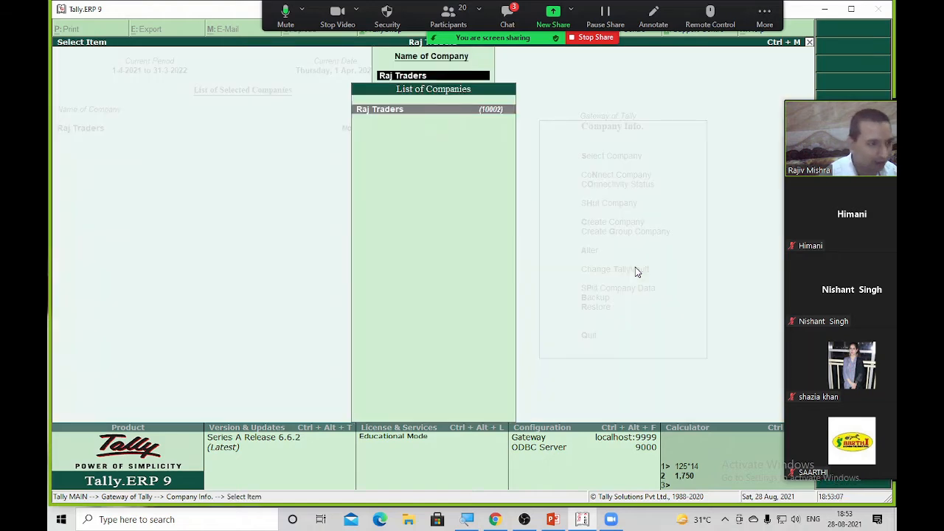
{"action": "key", "text": "Return"}
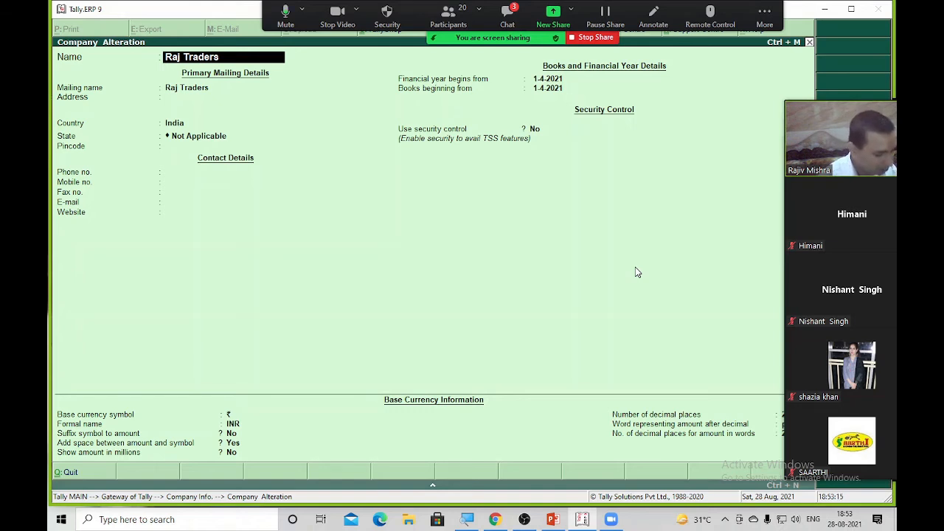
Delete Raj Traders with Alt+D, accepting both the Delete? and Are you sure? prompts
{"action": "key", "text": "alt+d"}
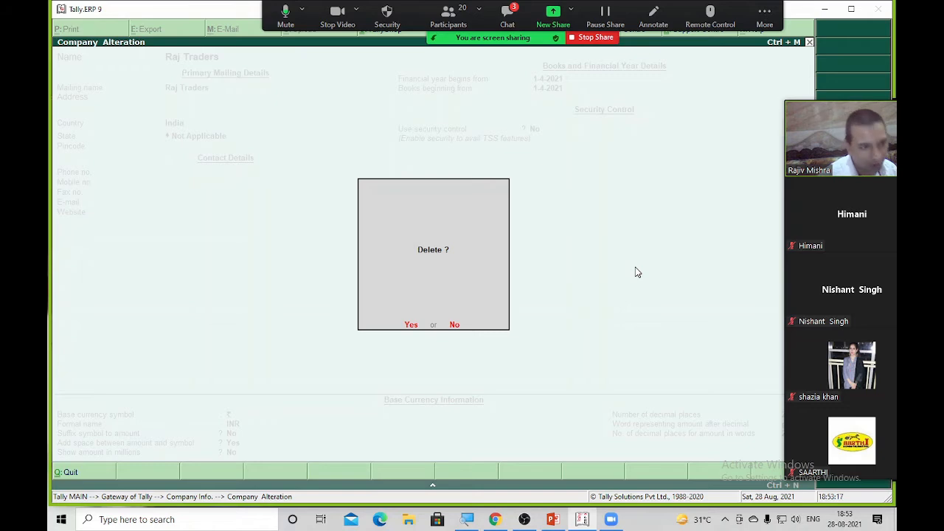
{"action": "key", "text": "y"}
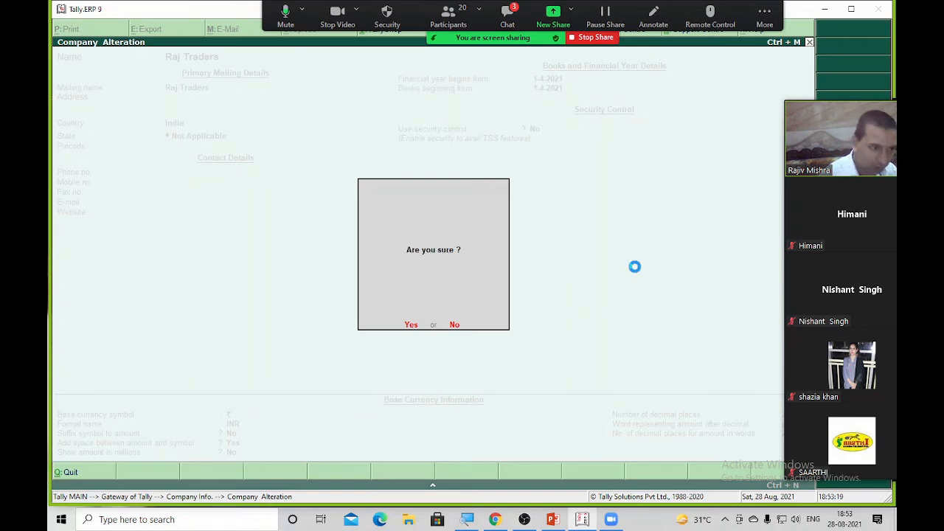
{"action": "key", "text": "y"}
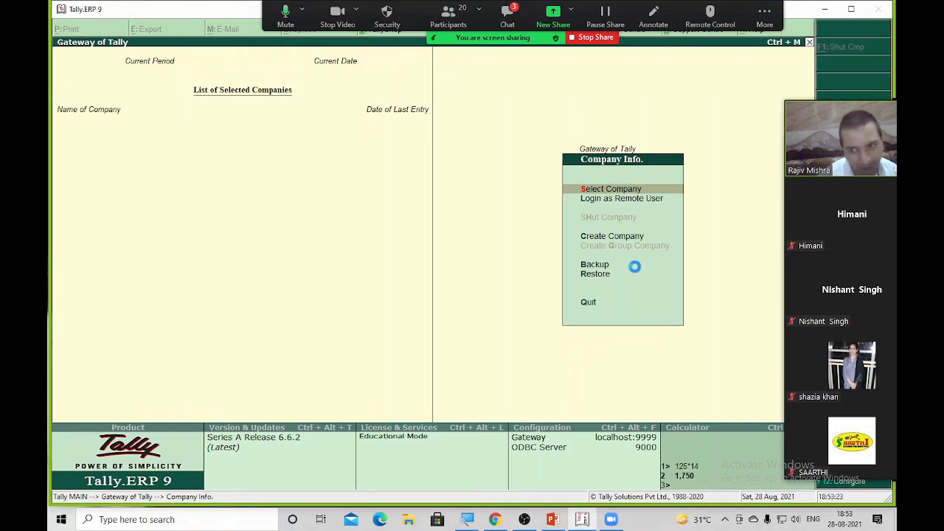
Load the vault-protected Manoj Traders company by entering its vault password
{"action": "key", "text": "Return"}
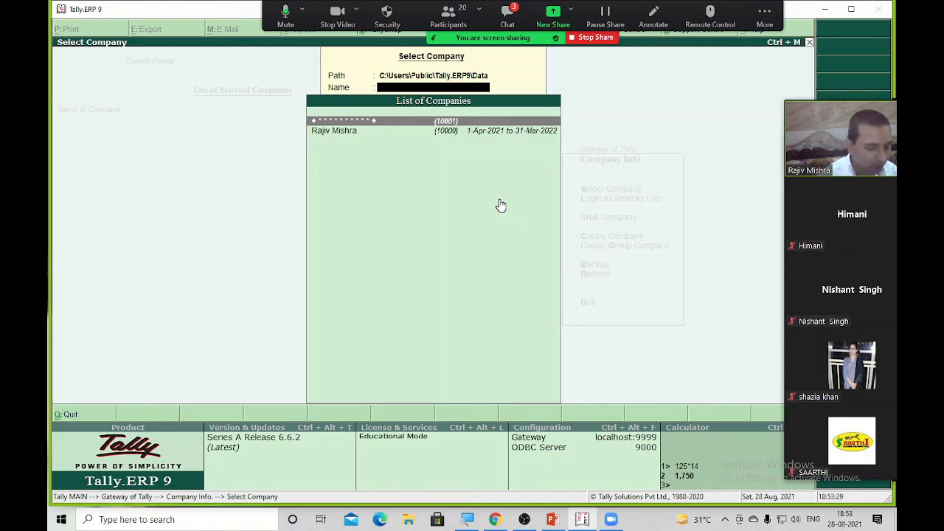
{"action": "key", "text": "Return"}
{"action": "type", "text": "******"}
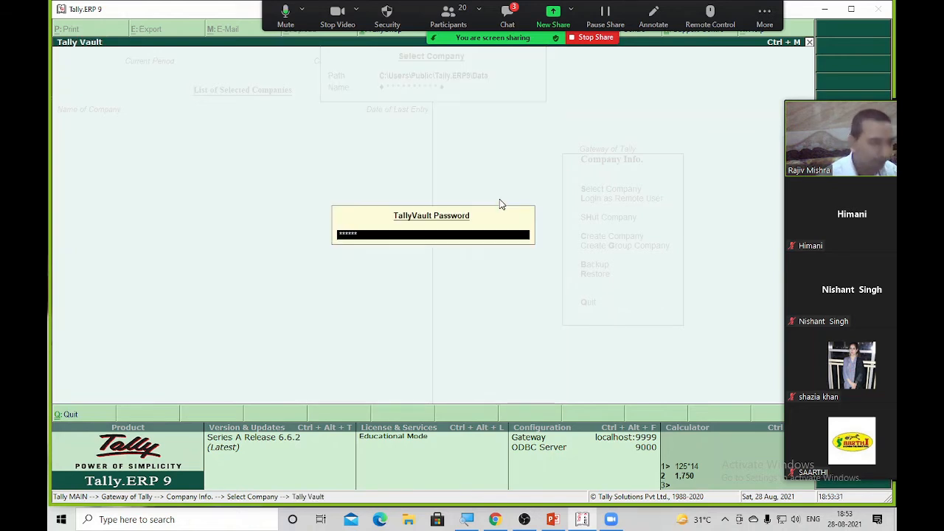
{"action": "key", "text": "Return"}
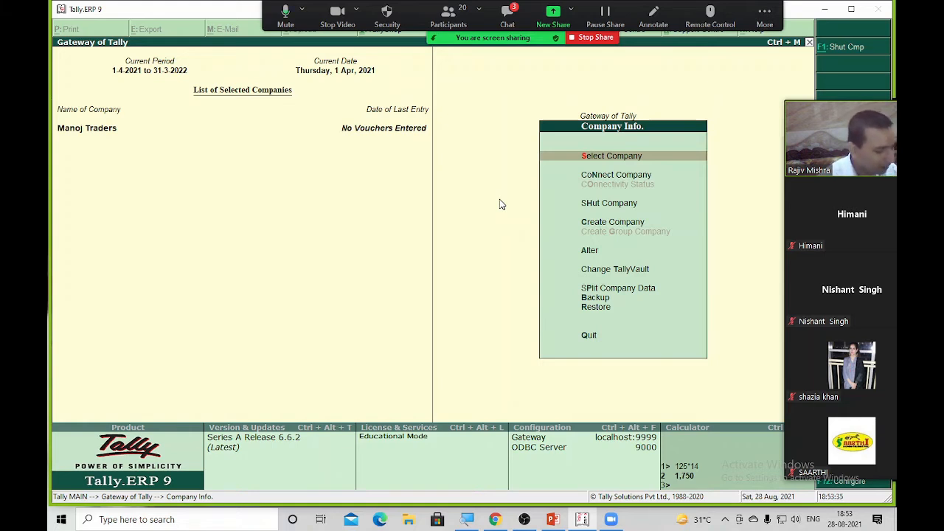
Open Manoj Traders in Company Alteration and delete it, confirming both prompts
{"action": "key", "text": "Return"}
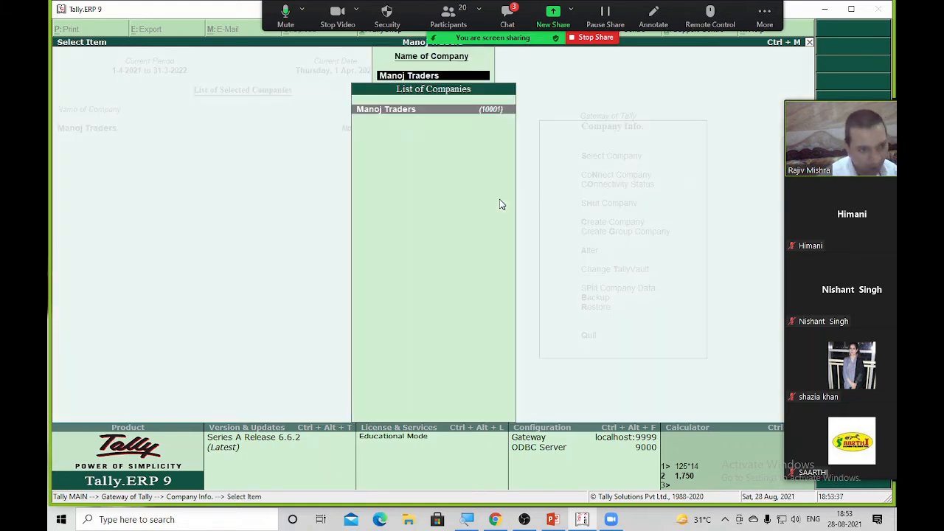
{"action": "key", "text": "Return"}
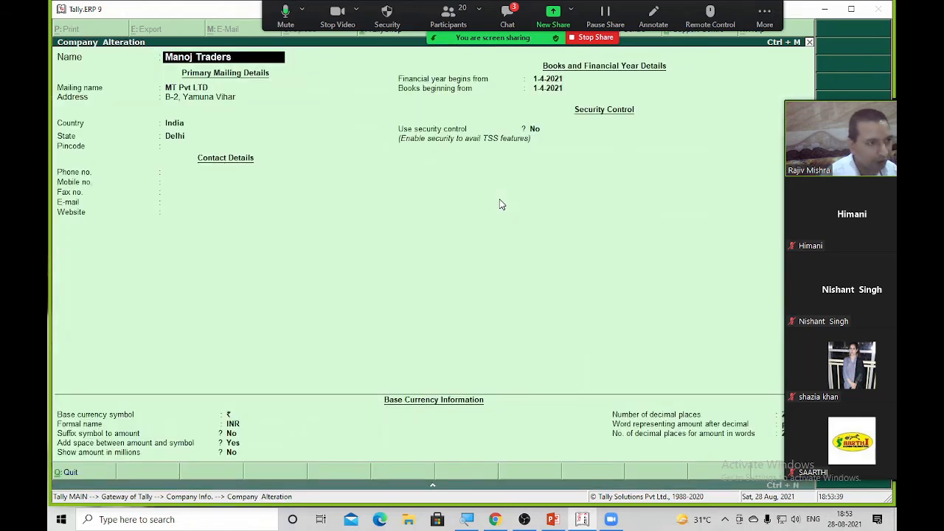
{"action": "key", "text": "alt+d"}
{"action": "key", "text": "y"}
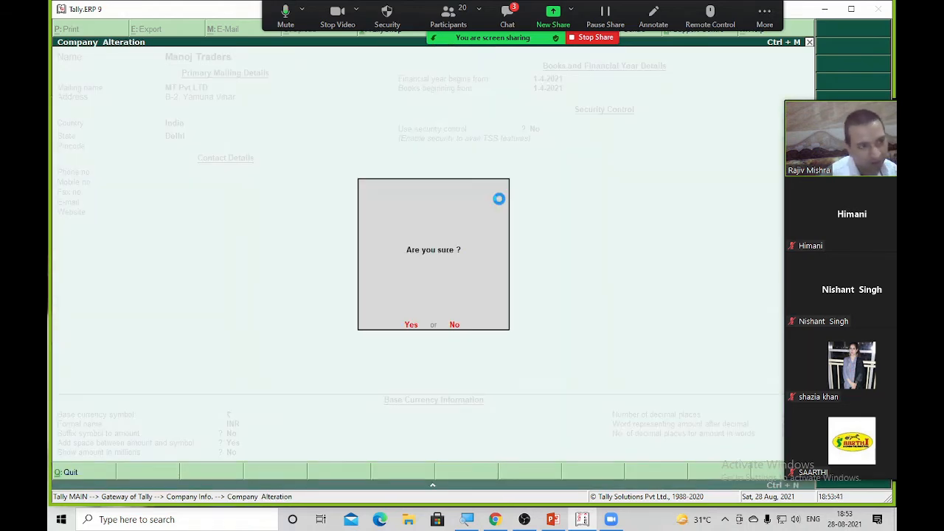
{"action": "key", "text": "y"}
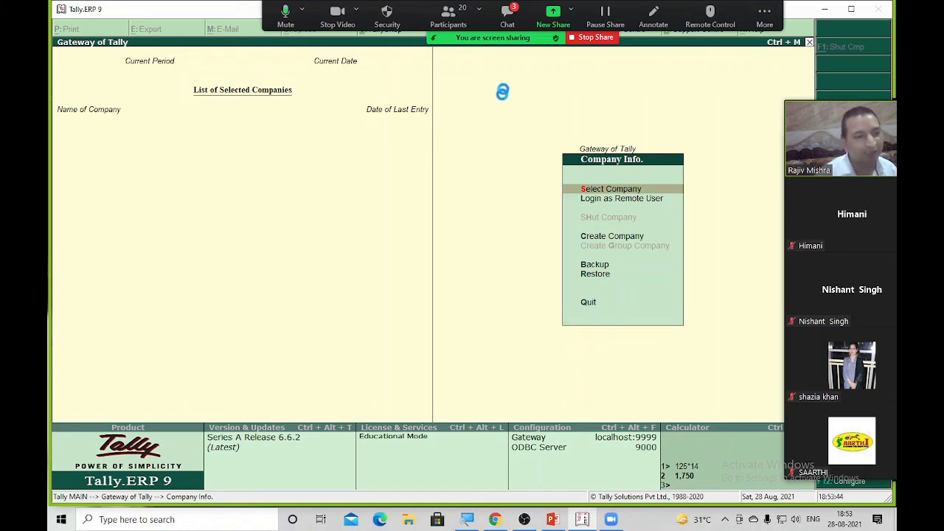
Open the List of Companies and load the only remaining company
{"action": "key", "text": "Return"}
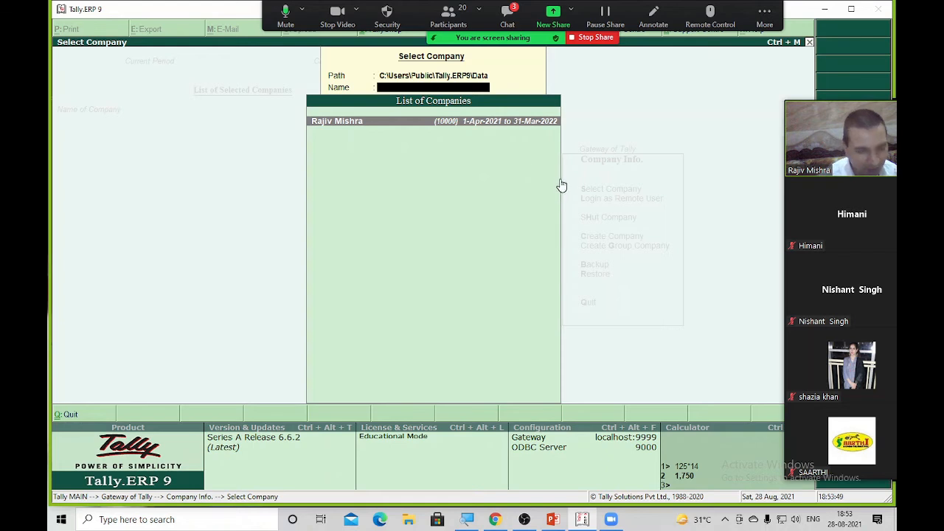
{"action": "key", "text": "Escape"}
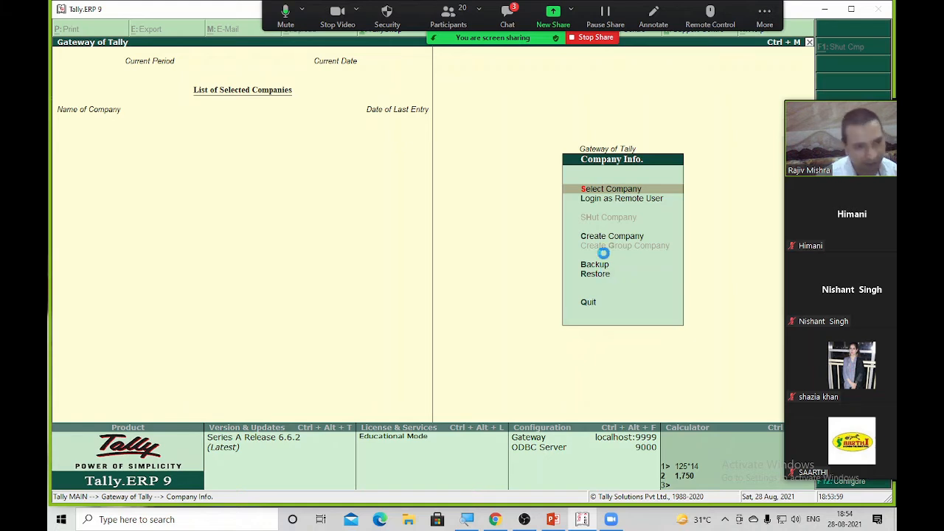
{"action": "key", "text": "Return"}
{"action": "key", "text": "Return"}
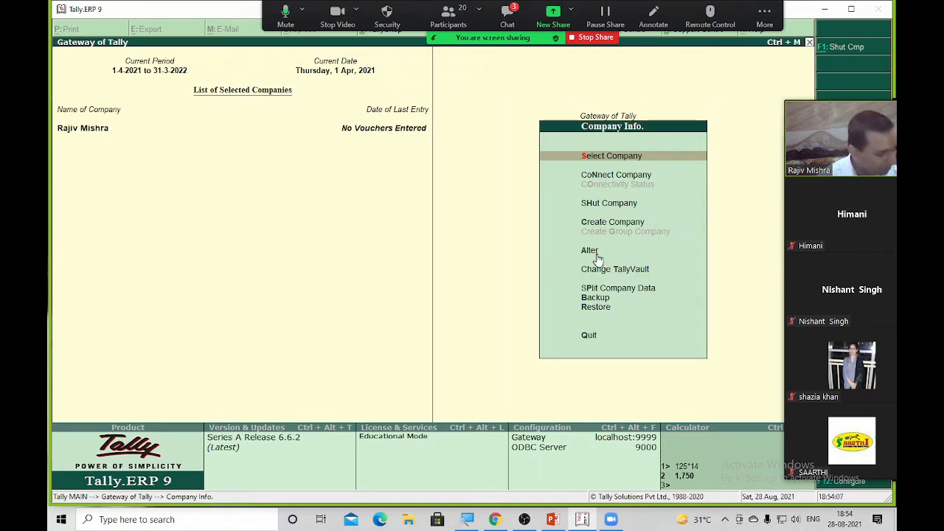
Append 'PVT LTD' to the loaded company's name and accept the Company Alteration screen
{"action": "key", "text": "Return"}
{"action": "key", "text": "Return"}
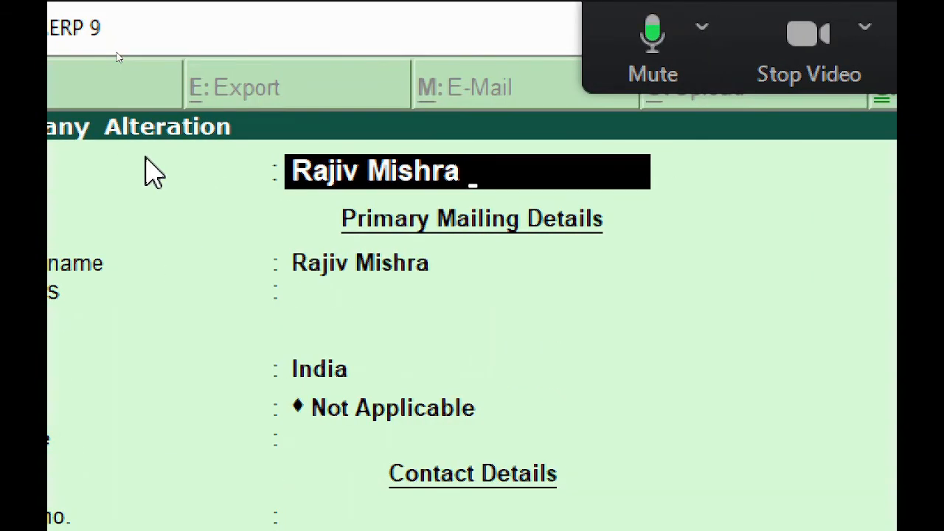
{"action": "type", "text": "PVT"}
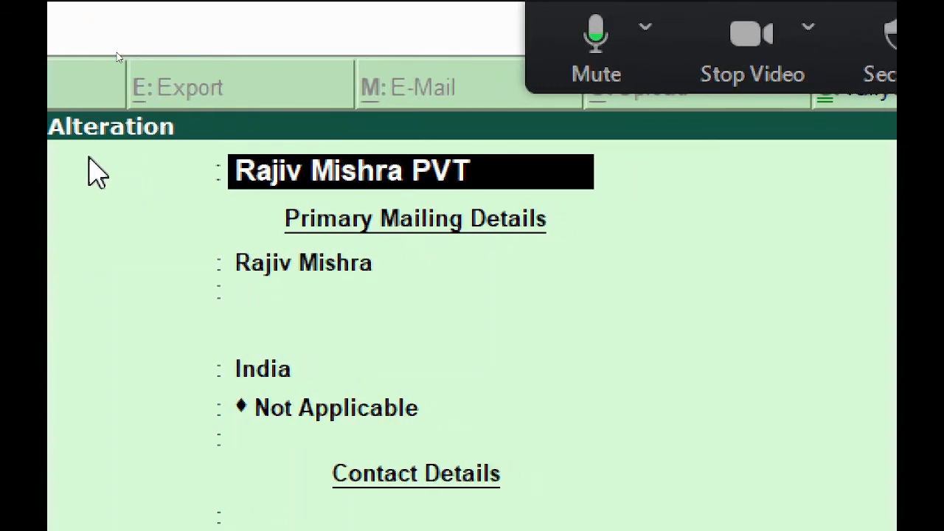
{"action": "type", "text": " LTD"}
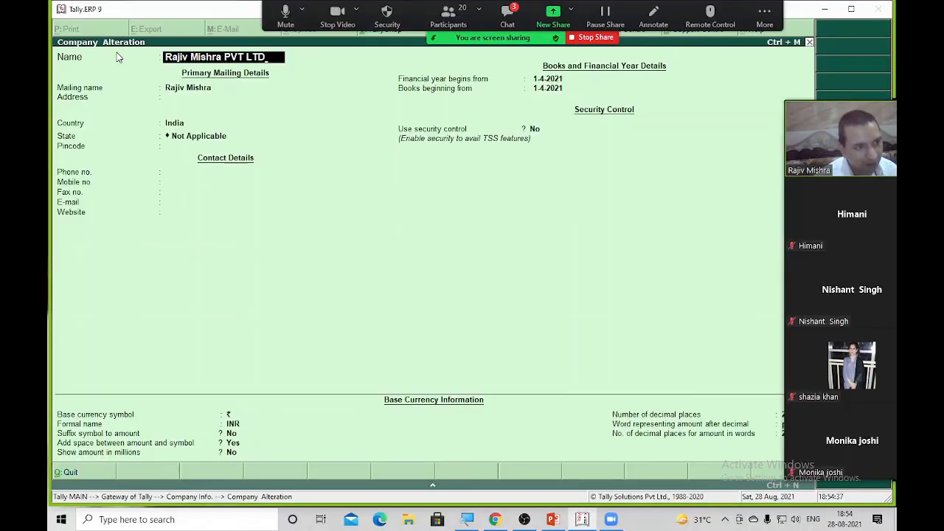
{"action": "key", "text": "ctrl+a"}
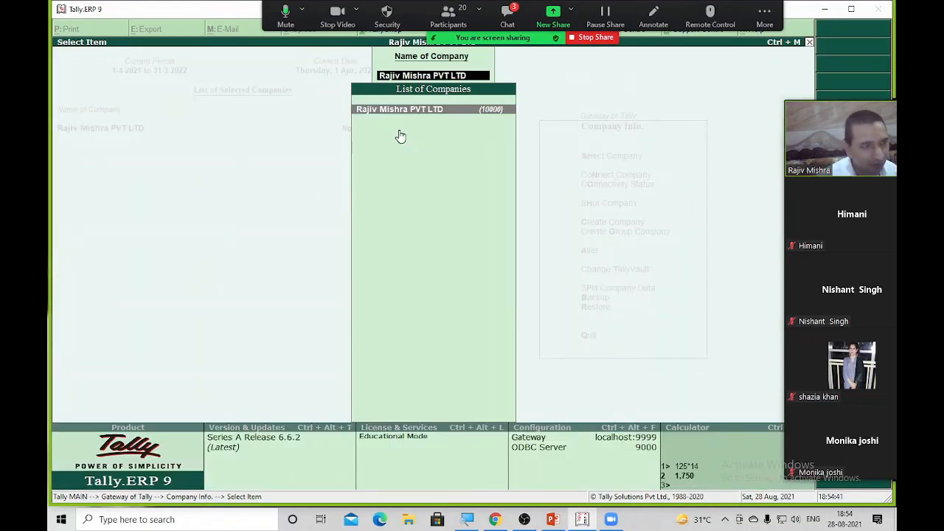
{"action": "key", "text": "Escape"}
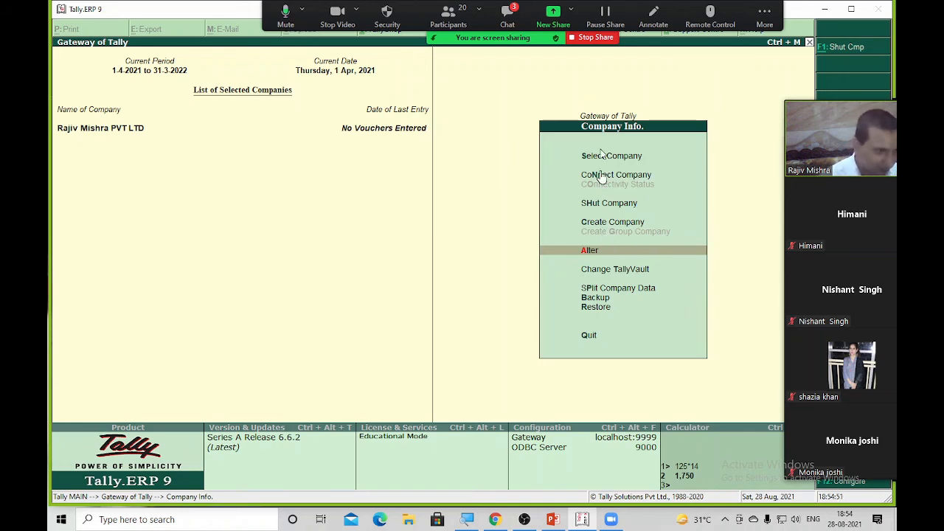
Stop sharing the Tally screen in the Zoom meeting
{"action": "left_click", "coordinate": [594, 44]}
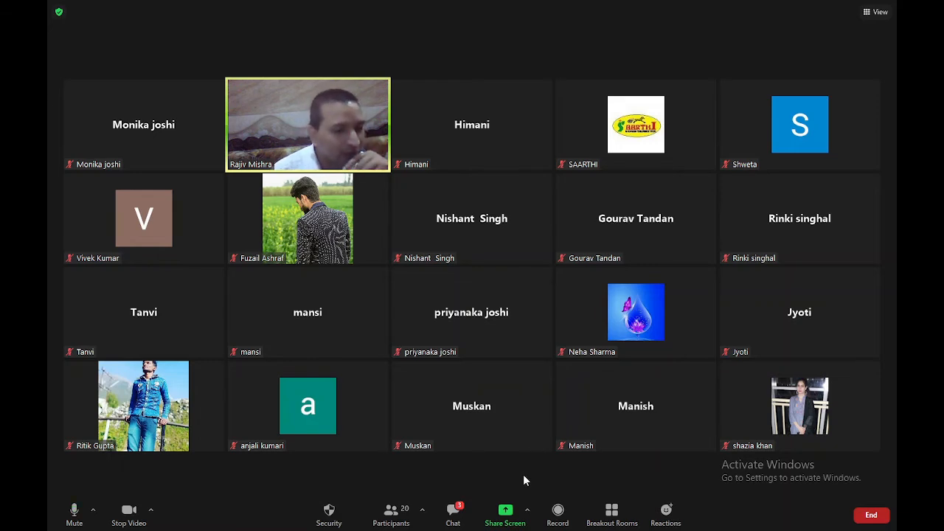
Share the Tally.ERP 9 window again and bring up Zoom's annotation tools
{"action": "left_click", "coordinate": [502, 514]}
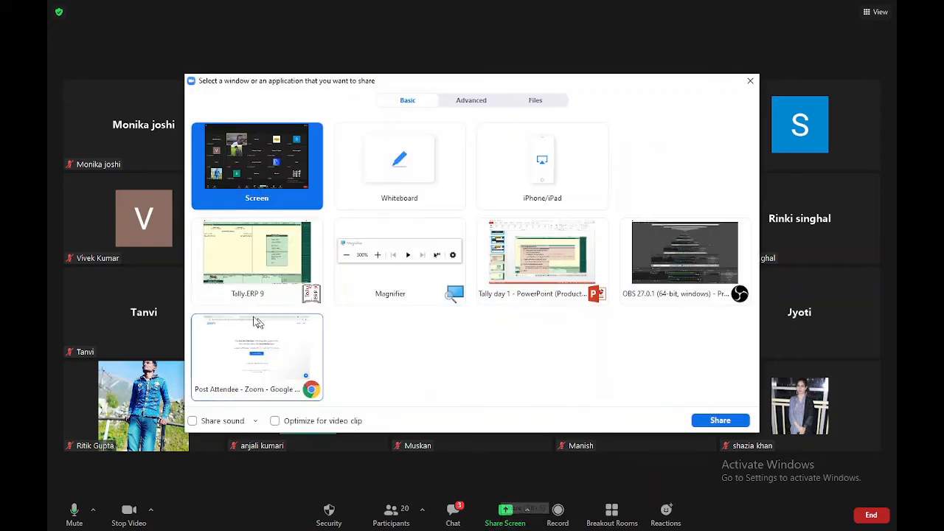
{"action": "double_click", "coordinate": [275, 252]}
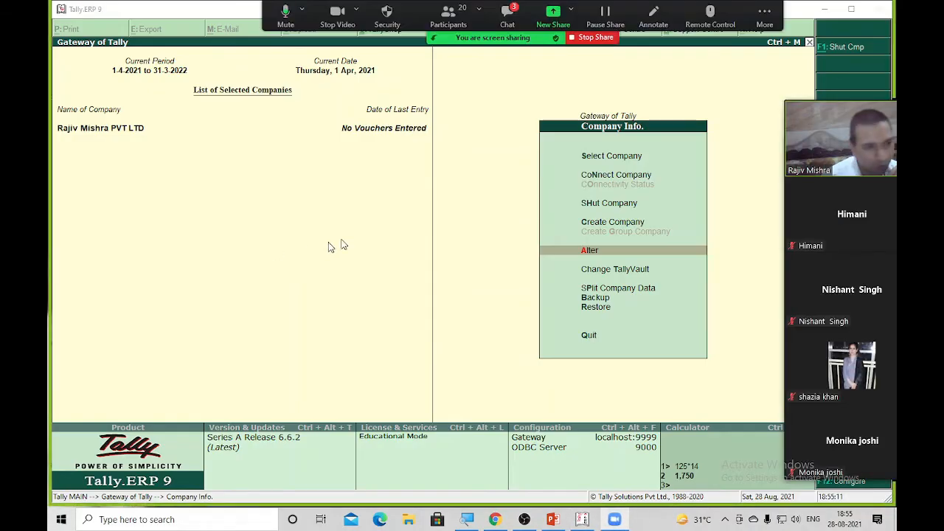
{"action": "left_click", "coordinate": [654, 15]}
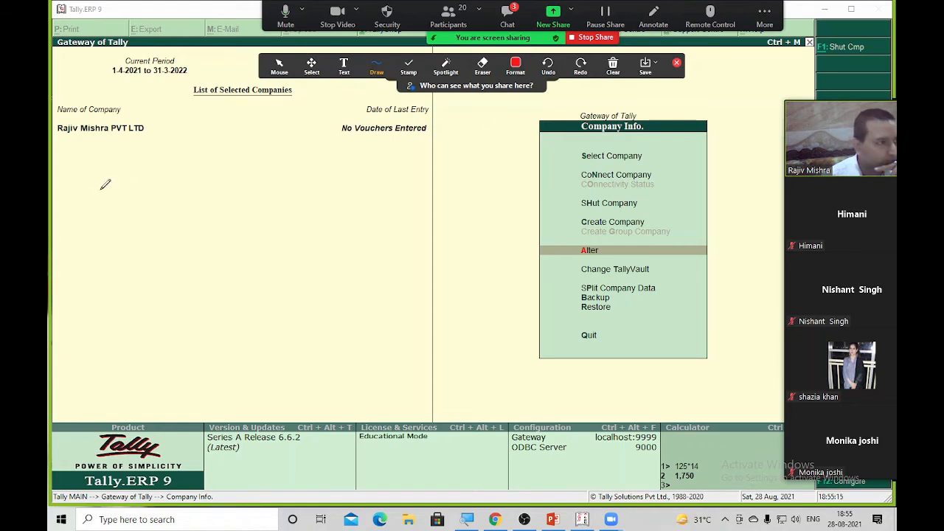
Handwrite 'ALT F3' in red over the Tally screen
{"action": "mouse_move", "coordinate": [93, 181]}
{"action": "left_mouse_down"}
{"action": "mouse_move", "coordinate": [89, 231]}
{"action": "mouse_move", "coordinate": [126, 215]}
{"action": "mouse_move", "coordinate": [110, 202]}
{"action": "mouse_move", "coordinate": [155, 200]}
{"action": "left_mouse_up"}
{"action": "mouse_move", "coordinate": [146, 168]}
{"action": "left_mouse_down"}
{"action": "mouse_move", "coordinate": [173, 152]}
{"action": "mouse_move", "coordinate": [169, 195]}
{"action": "mouse_move", "coordinate": [200, 203]}
{"action": "left_mouse_up"}
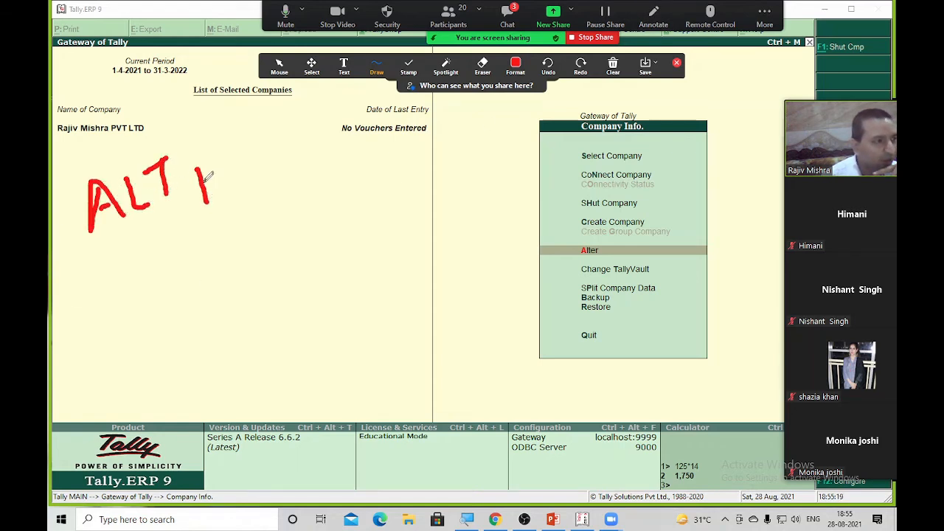
{"action": "left_click_drag", "start_coordinate": [198, 169], "coordinate": [221, 153]}
{"action": "mouse_move", "coordinate": [206, 186]}
{"action": "left_mouse_down"}
{"action": "mouse_move", "coordinate": [259, 167]}
{"action": "mouse_move", "coordinate": [254, 191]}
{"action": "left_mouse_up"}
{"action": "left_click_drag", "start_coordinate": [380, 217], "coordinate": [390, 270]}
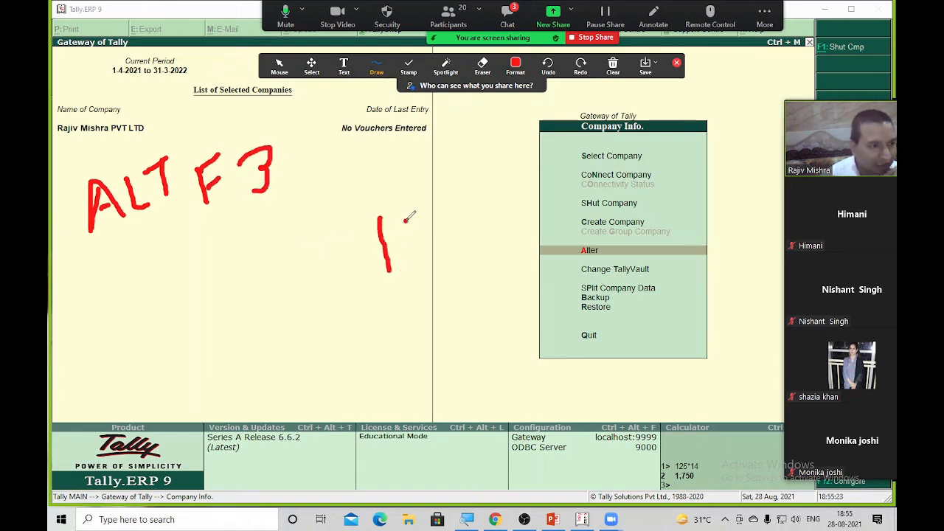
Add a handwritten 100 with a tick, then undo those marks
{"action": "mouse_move", "coordinate": [412, 220]}
{"action": "left_mouse_down"}
{"action": "mouse_move", "coordinate": [425, 247]}
{"action": "mouse_move", "coordinate": [419, 218]}
{"action": "mouse_move", "coordinate": [435, 223]}
{"action": "mouse_move", "coordinate": [371, 241]}
{"action": "left_mouse_up"}
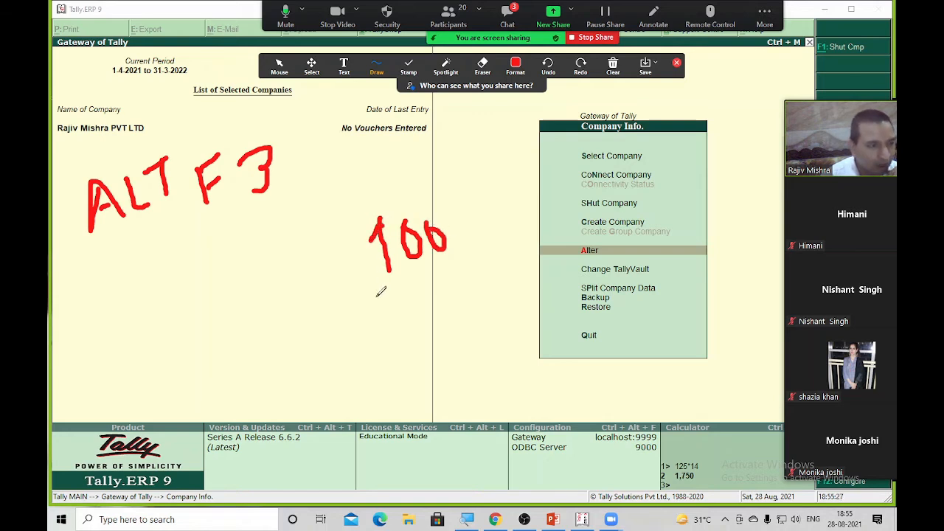
{"action": "left_click_drag", "start_coordinate": [371, 283], "coordinate": [402, 271]}
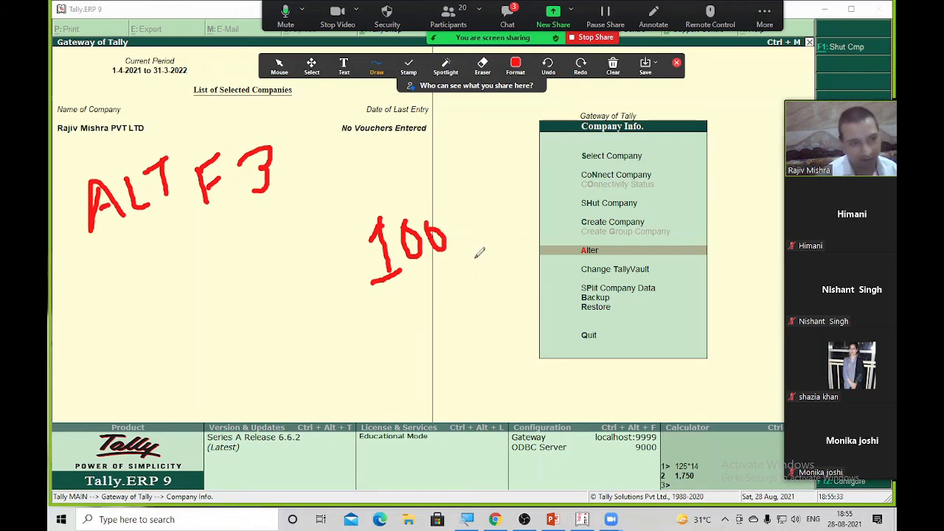
{"action": "left_click_drag", "start_coordinate": [453, 224], "coordinate": [495, 201]}
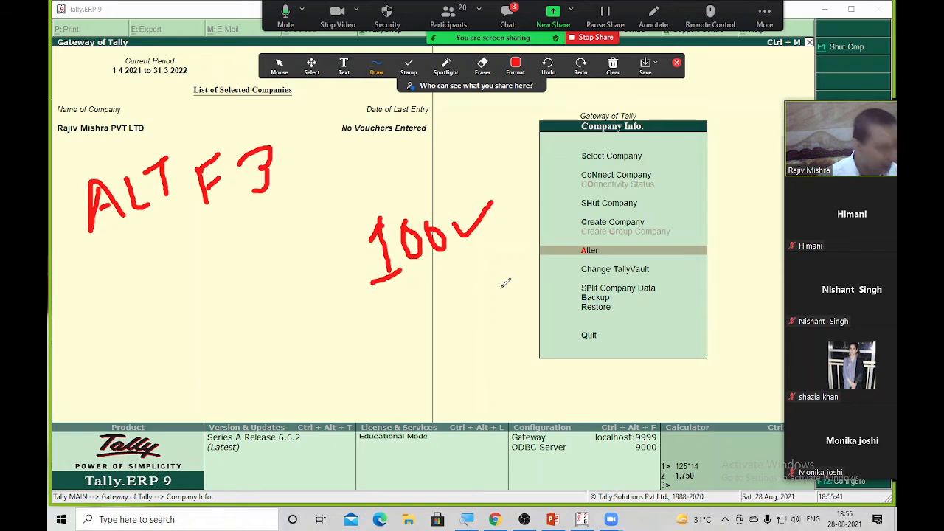
{"action": "key", "text": "ctrl+z"}
{"action": "key", "text": "ctrl+z"}
{"action": "key", "text": "ctrl+z"}
{"action": "key", "text": "ctrl+z"}
{"action": "key", "text": "ctrl+z"}
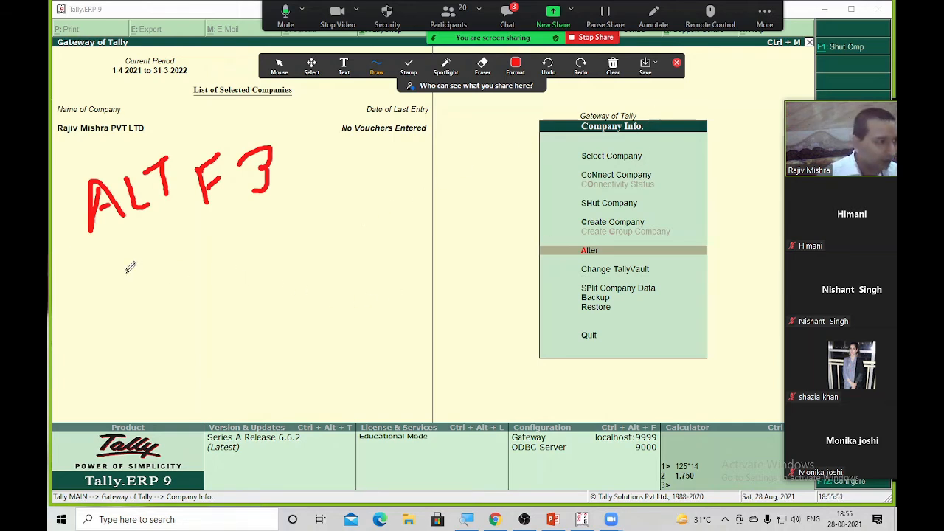
Write 'F3 –' below the ALT F3 note, then stop sharing to clear annotations
{"action": "left_click_drag", "start_coordinate": [126, 272], "coordinate": [131, 311]}
{"action": "left_click_drag", "start_coordinate": [127, 274], "coordinate": [151, 258]}
{"action": "mouse_move", "coordinate": [127, 292]}
{"action": "left_mouse_down"}
{"action": "mouse_move", "coordinate": [199, 248]}
{"action": "mouse_move", "coordinate": [205, 283]}
{"action": "mouse_move", "coordinate": [178, 290]}
{"action": "left_mouse_up"}
{"action": "left_click_drag", "start_coordinate": [219, 260], "coordinate": [246, 250]}
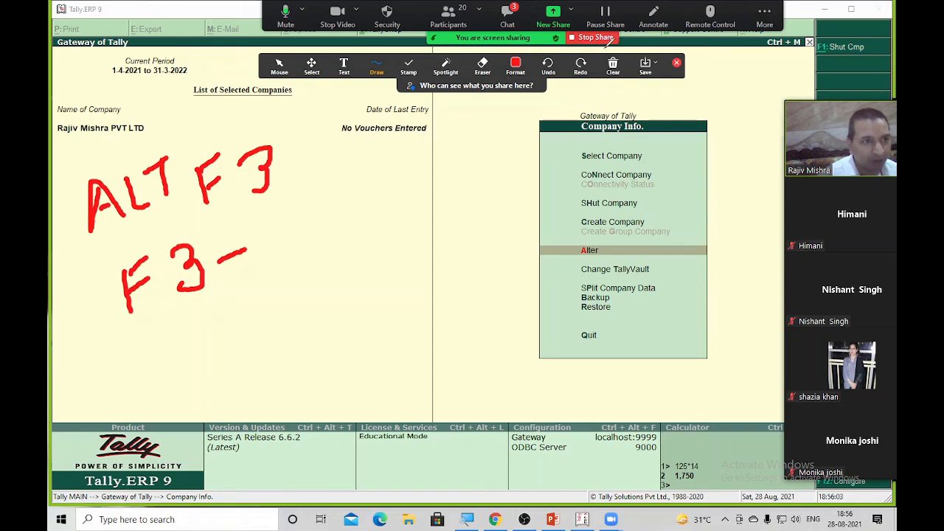
{"action": "left_click", "coordinate": [595, 38]}
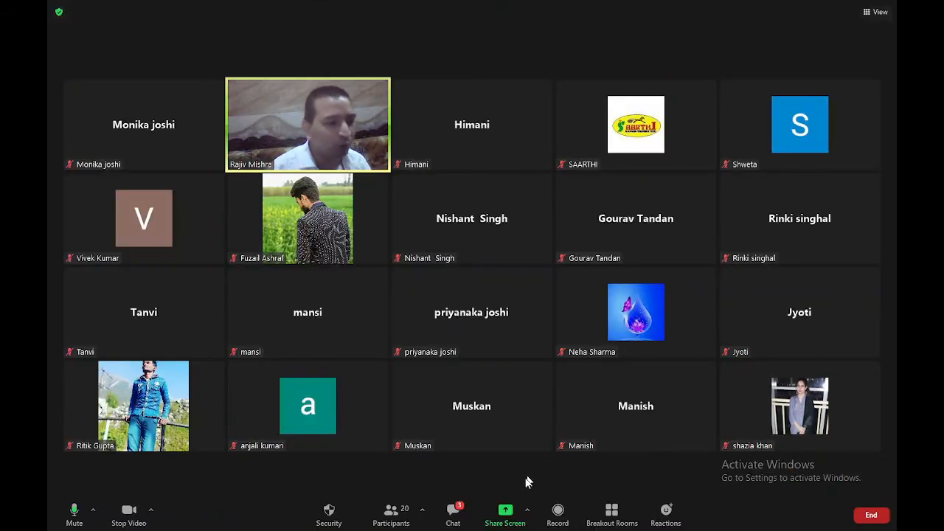
Share the Tally.ERP 9 window again and return to the Gateway of Tally
{"action": "left_click", "coordinate": [504, 512]}
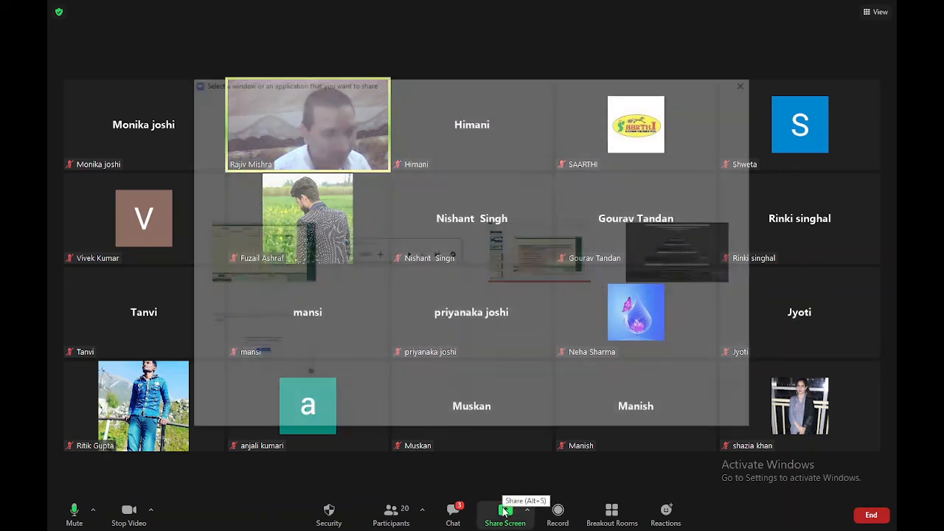
{"action": "double_click", "coordinate": [316, 279]}
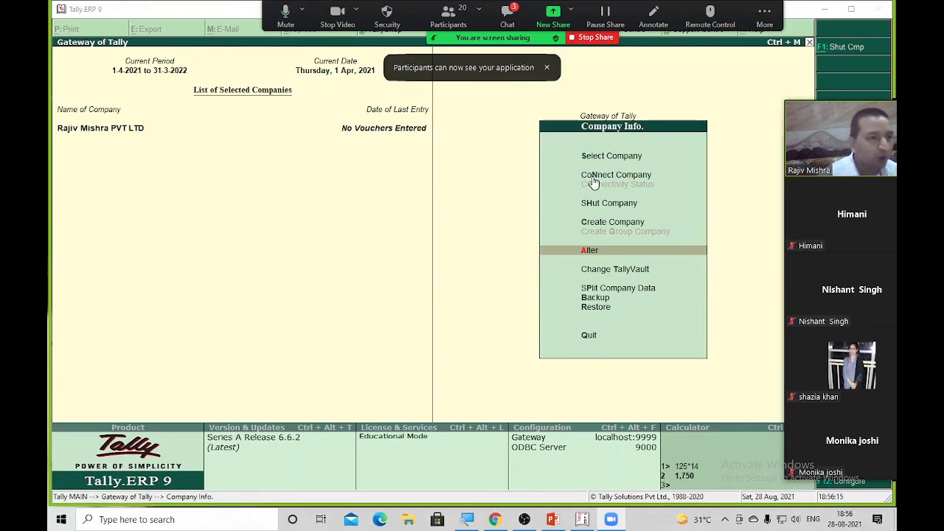
{"action": "key", "text": "Escape"}
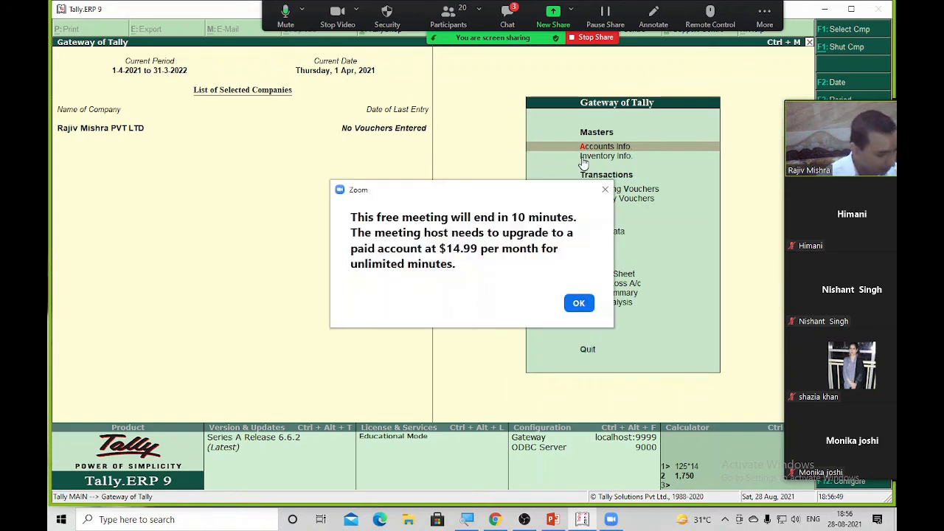
Dismiss Zoom's time-limit notice and open the company's alteration details via Alt+F3
{"action": "left_click", "coordinate": [571, 303]}
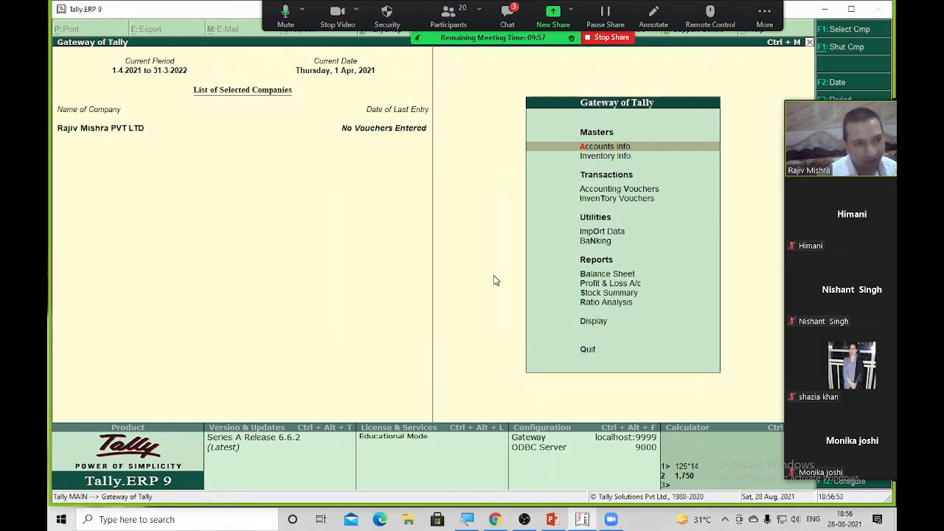
{"action": "key", "text": "alt+F3"}
{"action": "key", "text": "Return"}
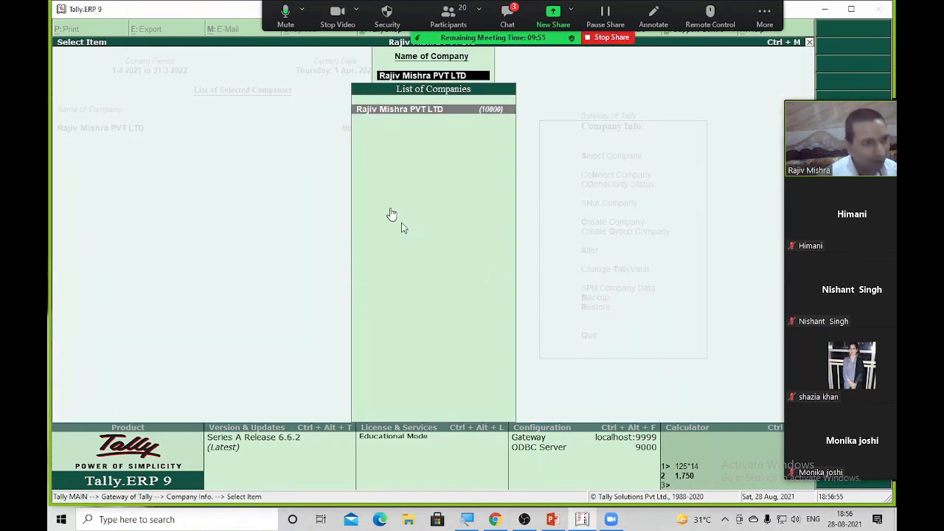
{"action": "key", "text": "Return"}
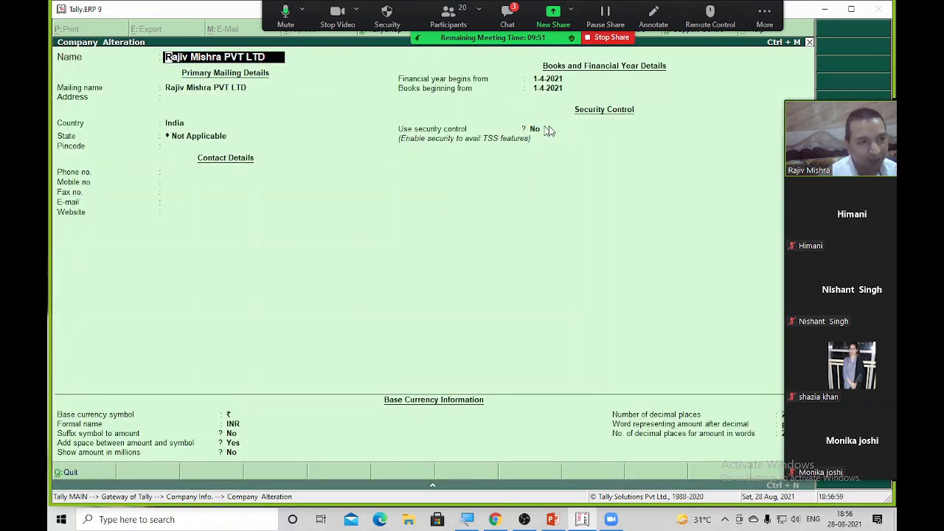
Restart Zoom screen sharing of the Tally.ERP 9 window
{"action": "left_click", "coordinate": [603, 37]}
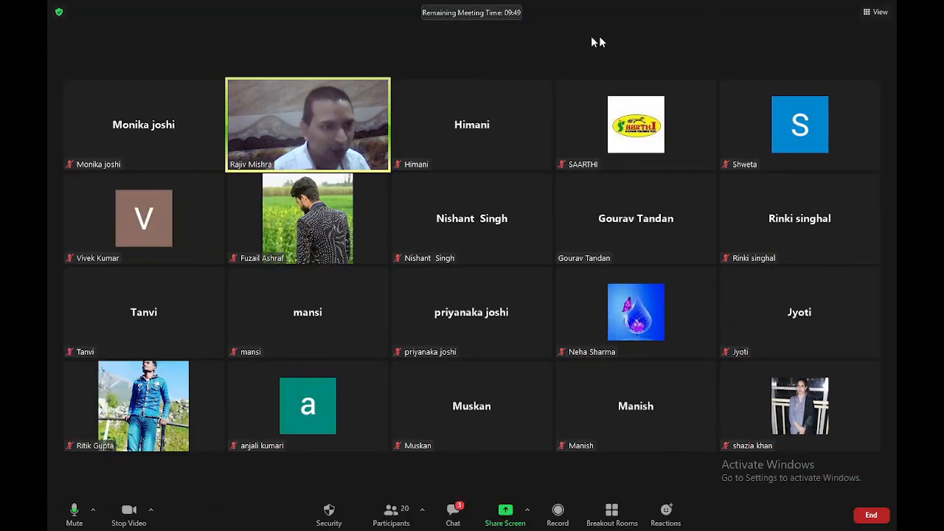
{"action": "left_click", "coordinate": [505, 510]}
{"action": "double_click", "coordinate": [271, 261]}
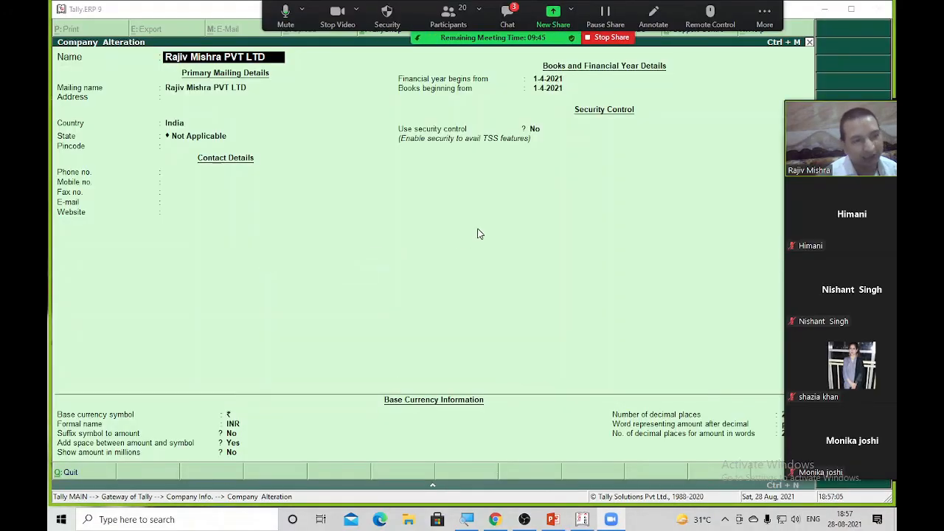
{"action": "left_click", "coordinate": [577, 289]}
Quit Company Alteration without saving and close the company selection list
{"action": "key", "text": "Escape"}
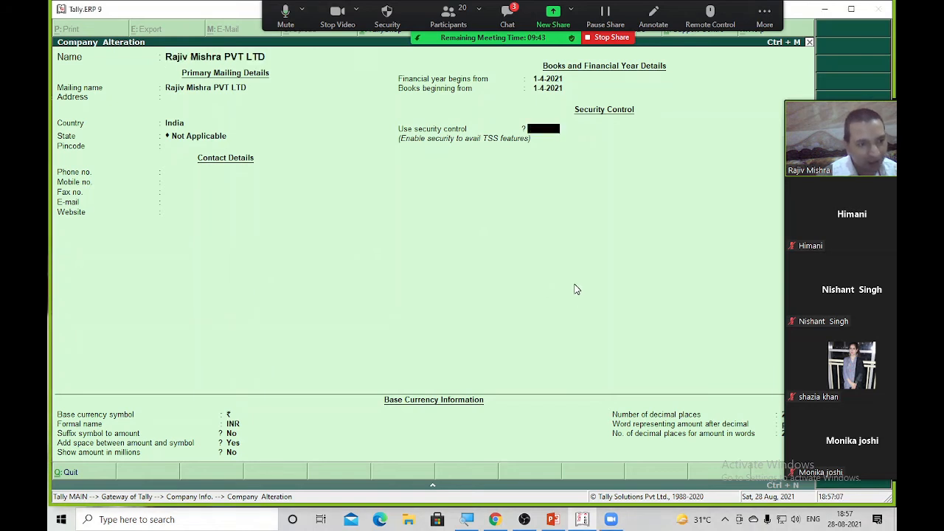
{"action": "key", "text": "Escape"}
{"action": "key", "text": "Return"}
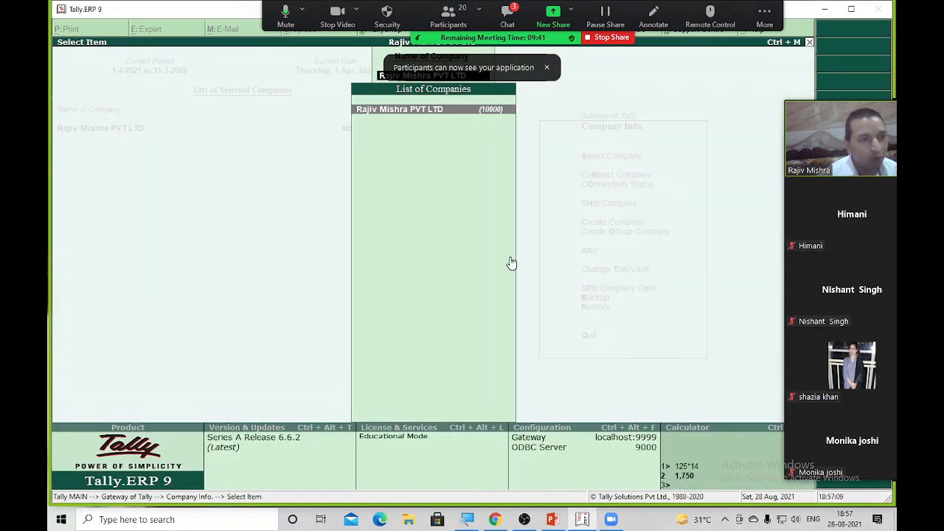
{"action": "key", "text": "Escape"}
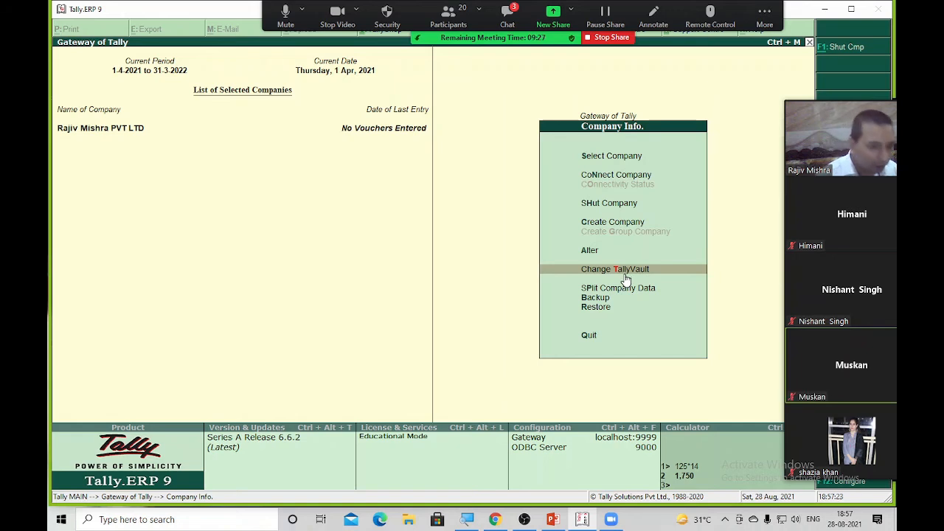
Set a new TallyVault password for the company, repeat it, and confirm the change
{"action": "left_click", "coordinate": [625, 273]}
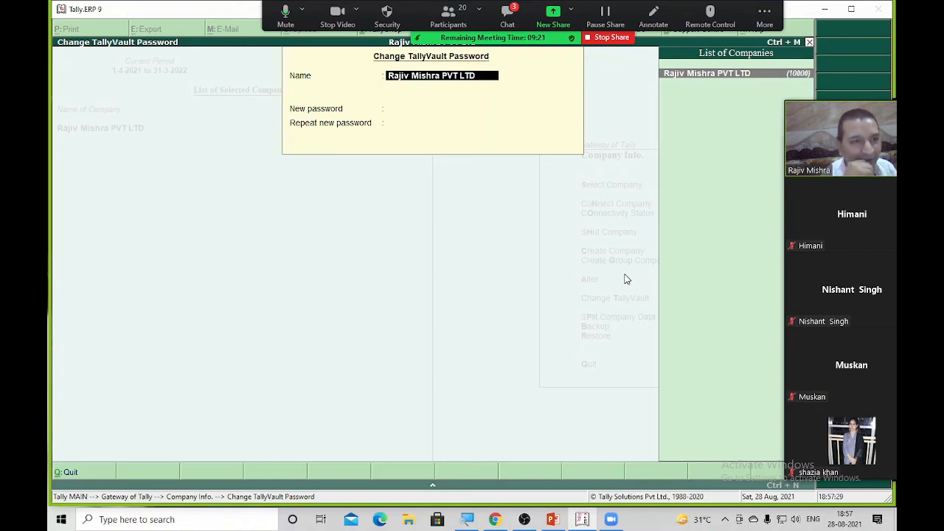
{"action": "key", "text": "Return"}
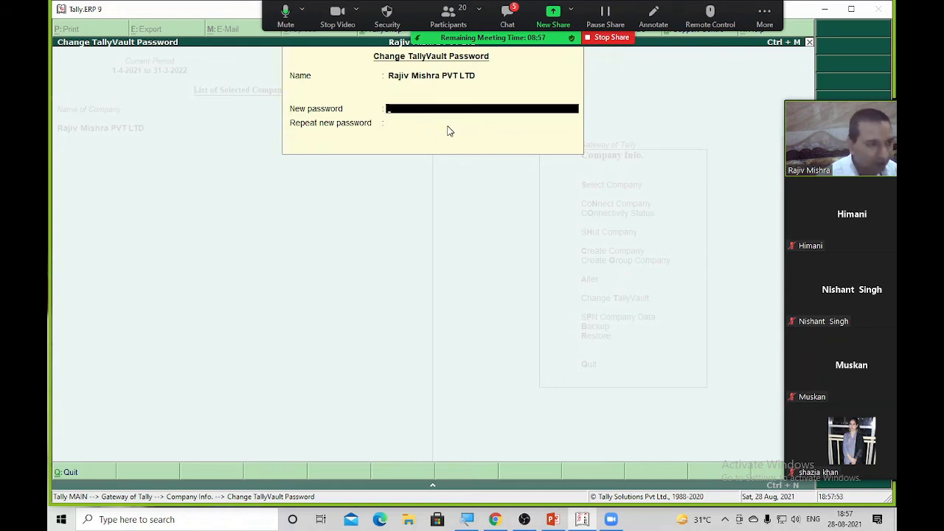
{"action": "type", "text": "*"}
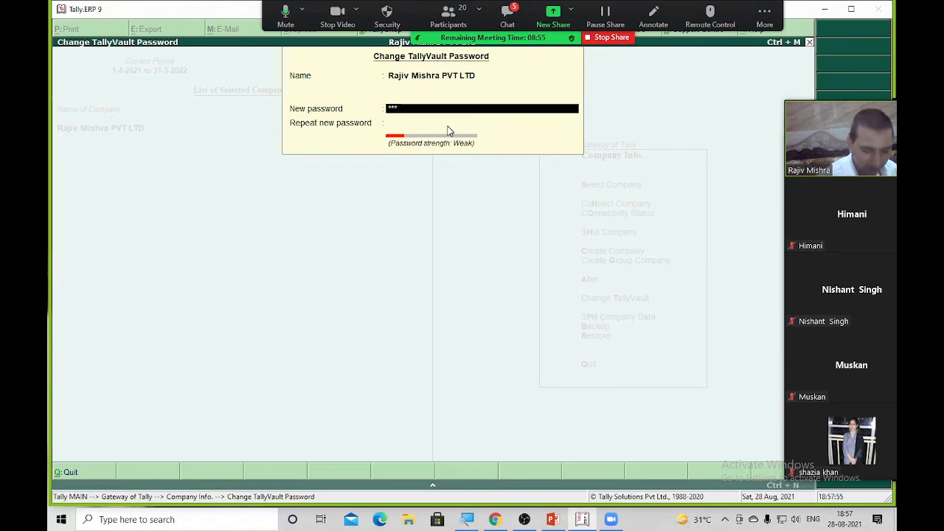
{"action": "key", "text": "Return"}
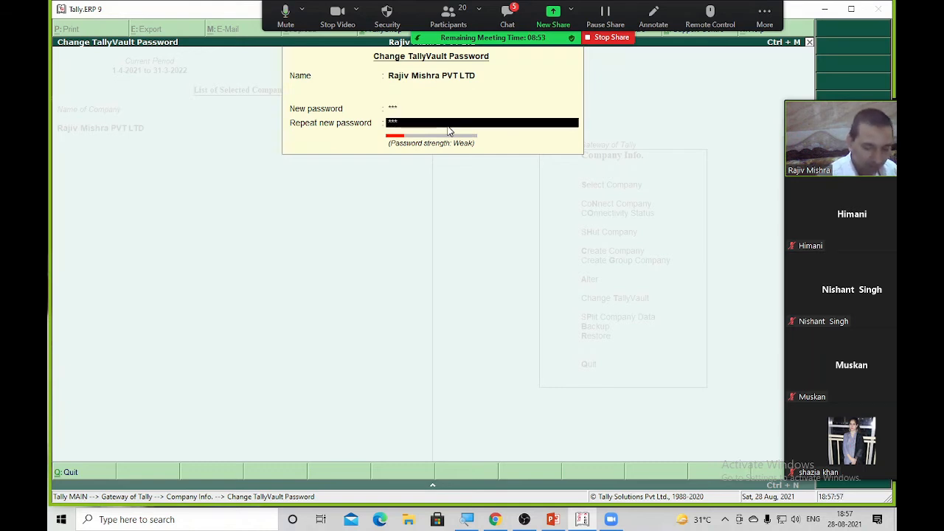
{"action": "key", "text": "Return"}
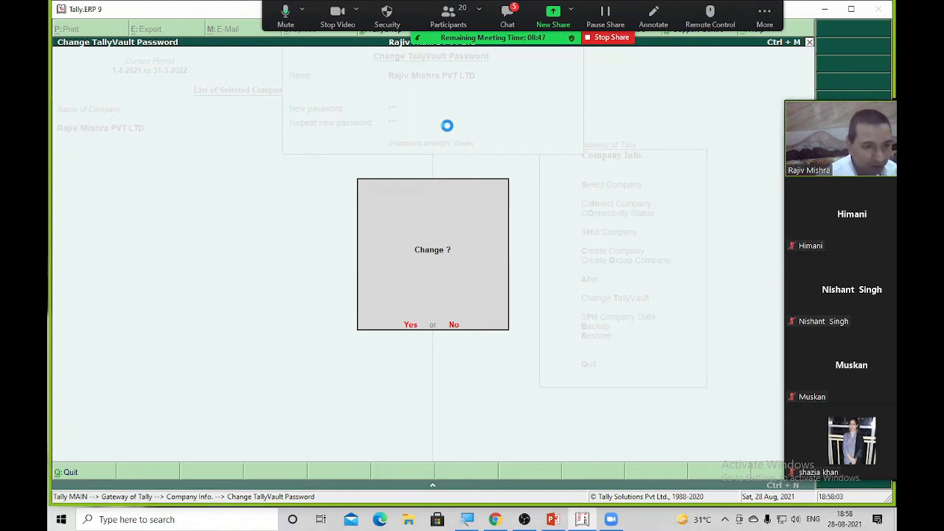
{"action": "key", "text": "Return"}
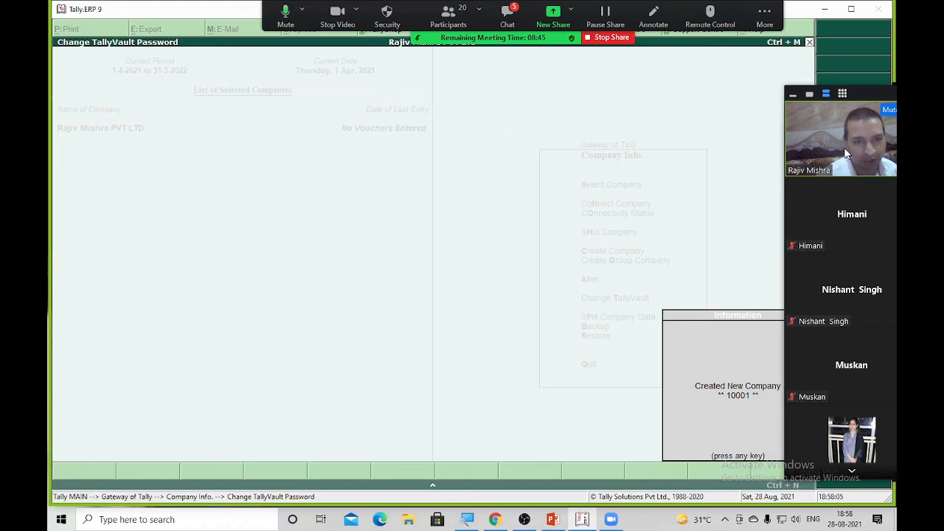
Move the Zoom video panel aside and back, then dismiss the 'Created New Company 10001' notice
{"action": "left_click_drag", "start_coordinate": [847, 154], "coordinate": [111, 157]}
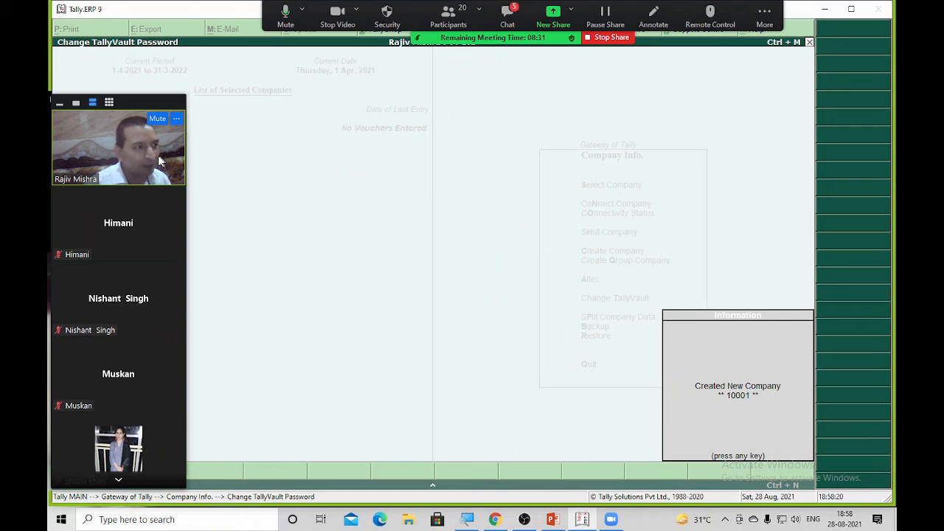
{"action": "left_click_drag", "start_coordinate": [159, 157], "coordinate": [884, 140]}
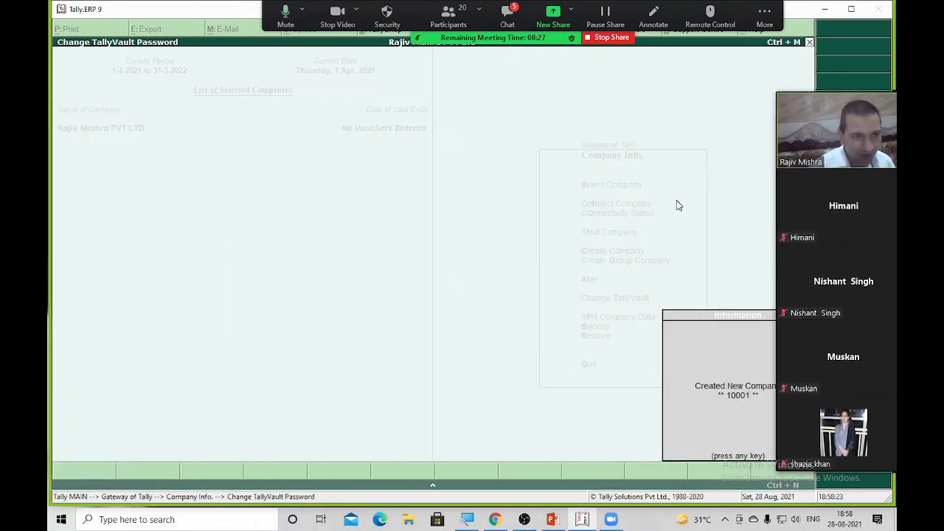
{"action": "key", "text": "Return"}
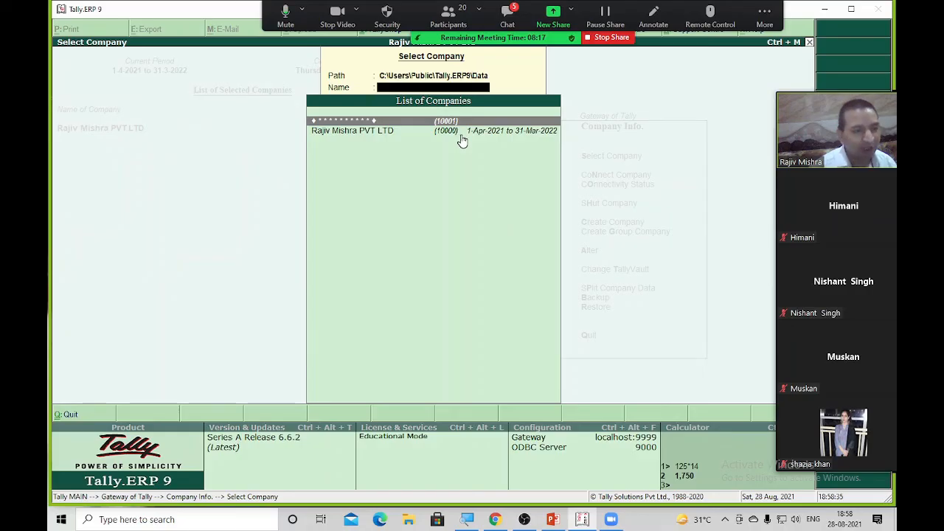
Try opening encrypted company 10001 with its vault password and dismiss the resulting error
{"action": "key", "text": "Return"}
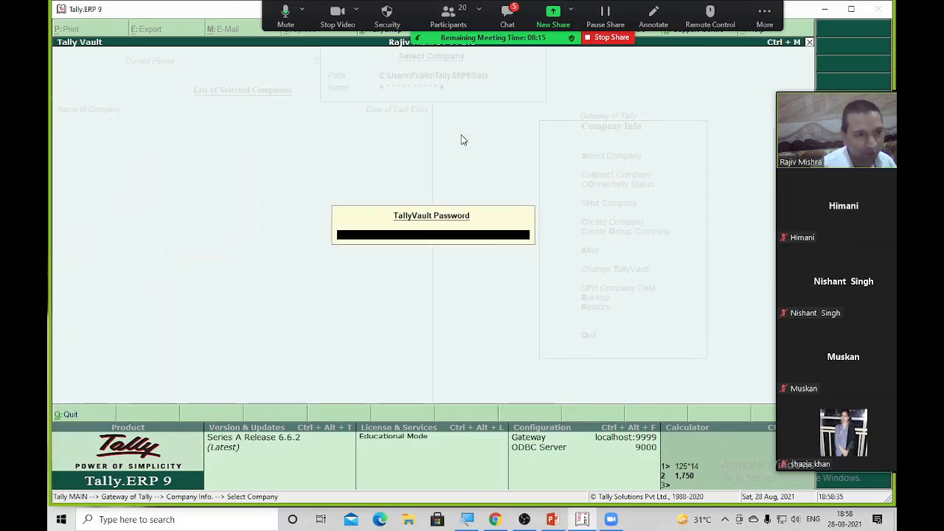
{"action": "type", "text": "****"}
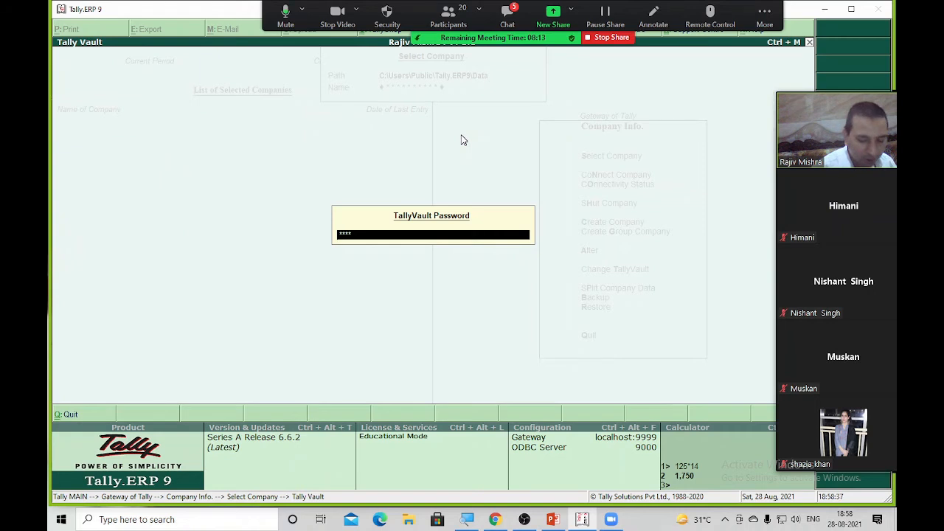
{"action": "key", "text": "Return"}
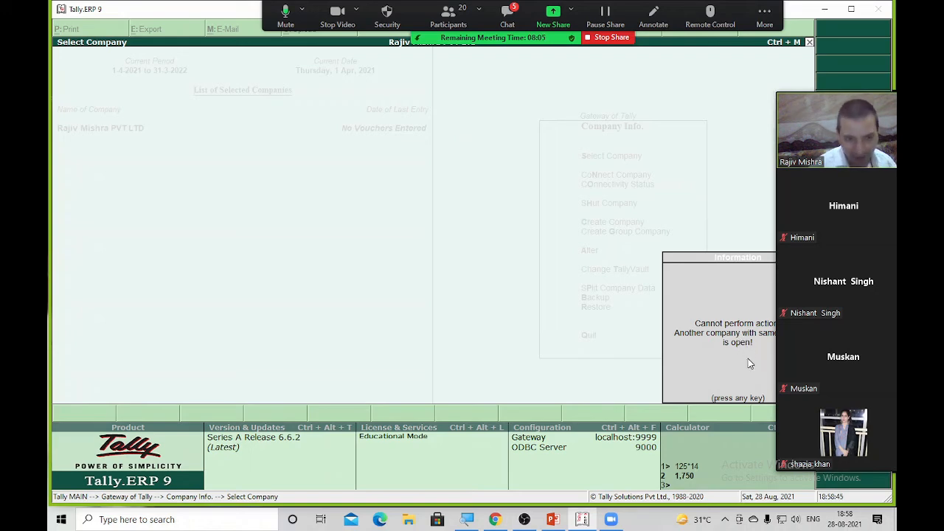
{"action": "key", "text": "Return"}
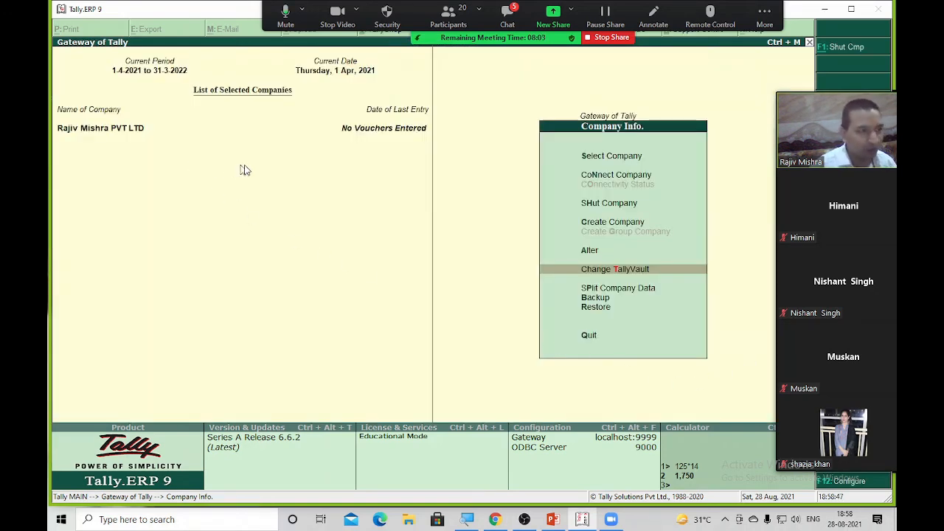
Shut the unencrypted company with Alt+F1, reload company 10001, and stop screen sharing
{"action": "key", "text": "alt+F1"}
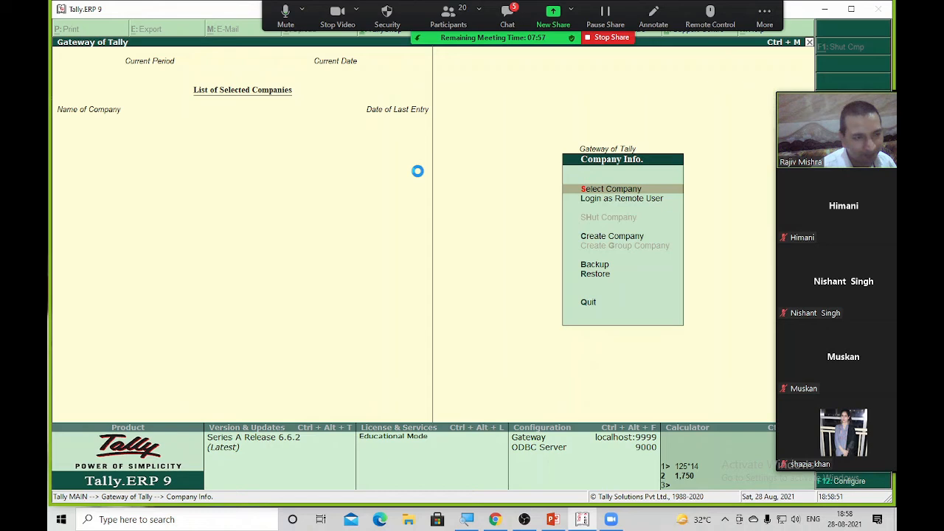
{"action": "key", "text": "Return"}
{"action": "key", "text": "Return"}
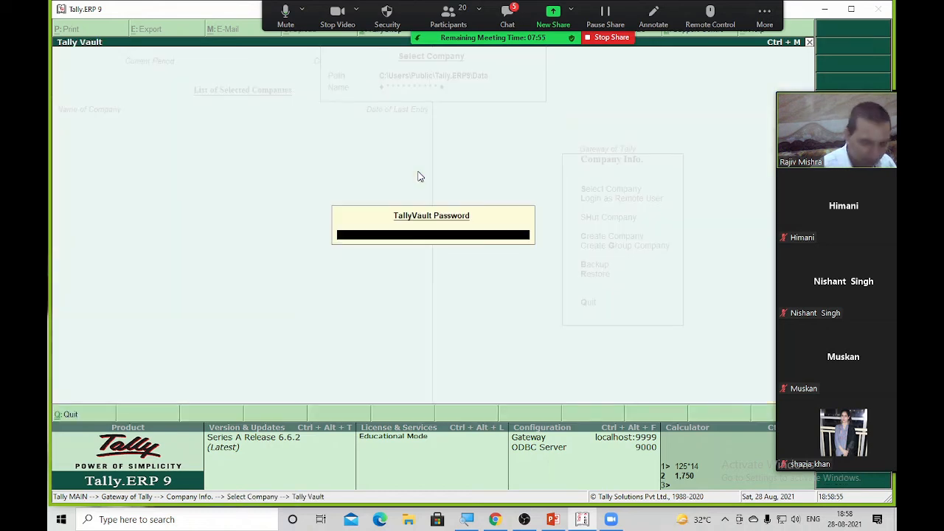
{"action": "key", "text": "Return"}
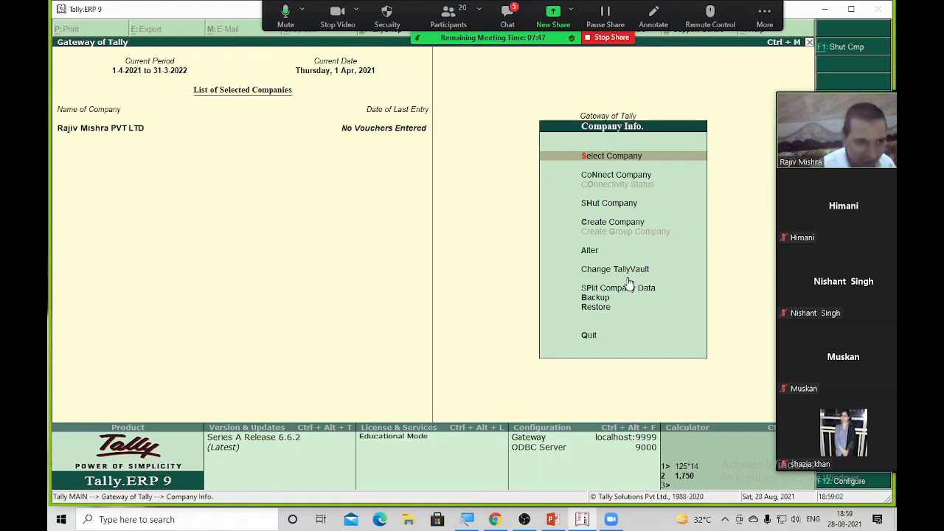
{"action": "left_click", "coordinate": [611, 36]}
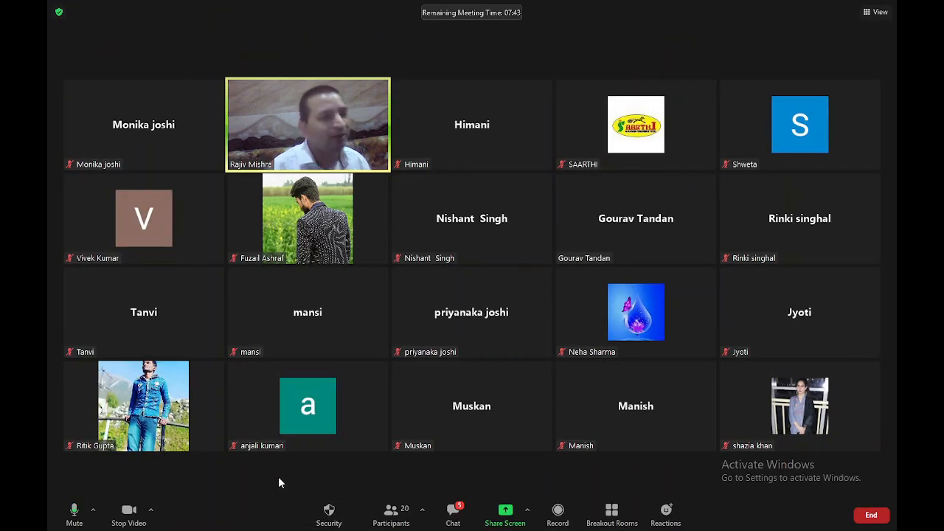
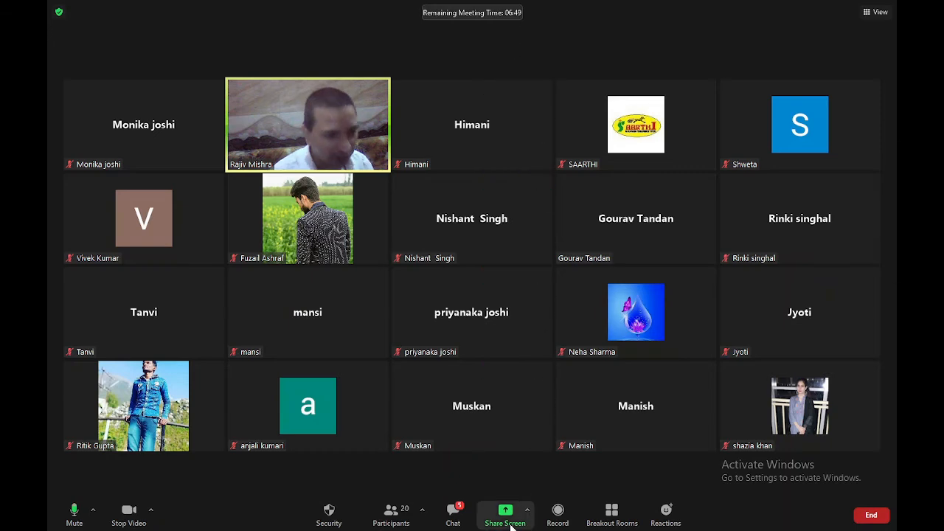
Share the Tally.ERP 9 window through Zoom's Share Screen picker
{"action": "left_click", "coordinate": [506, 517]}
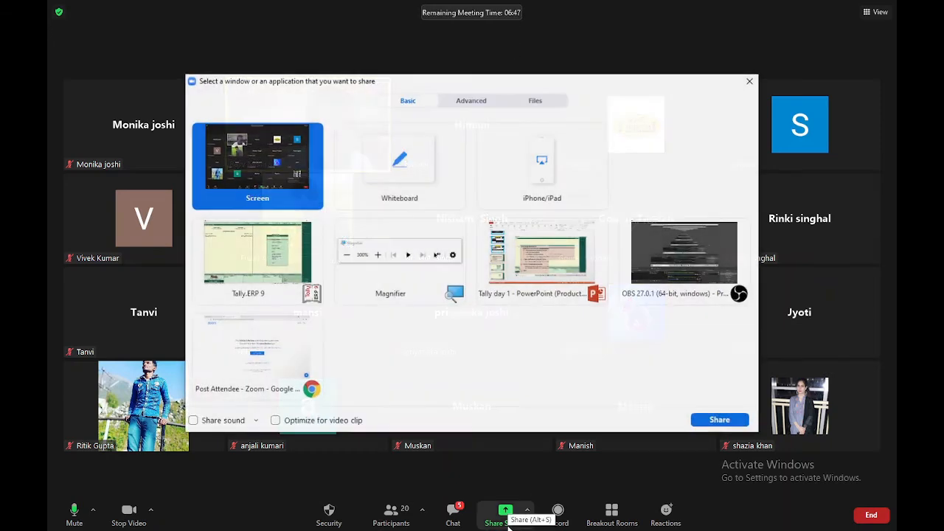
{"action": "double_click", "coordinate": [241, 252]}
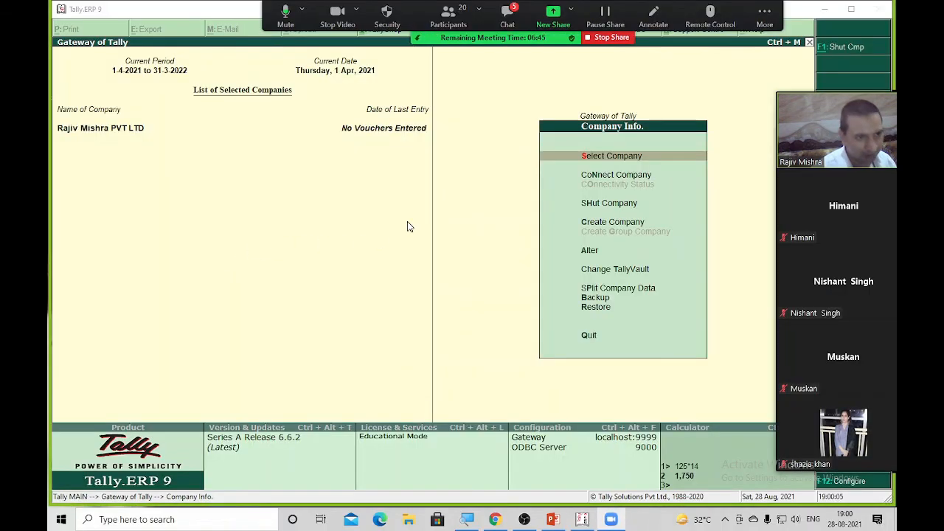
From Gateway of Tally, go to Accounts Info > Ledgers > Multiple Ledgers Create
{"action": "key", "text": "Escape"}
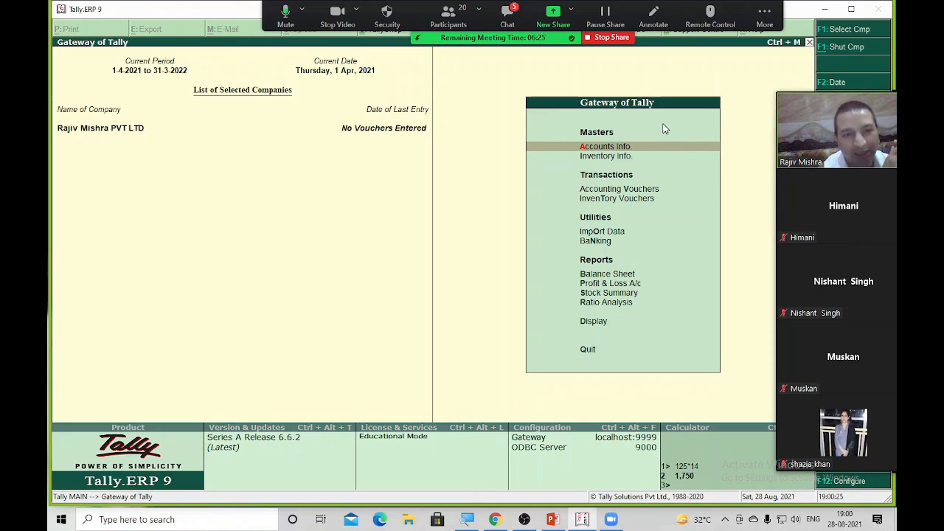
{"action": "key", "text": "Return"}
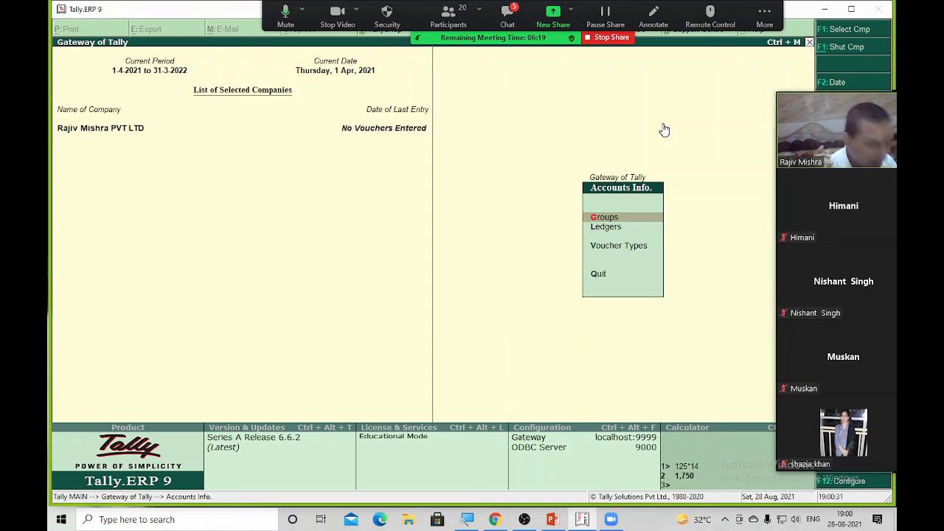
{"action": "key", "text": "l"}
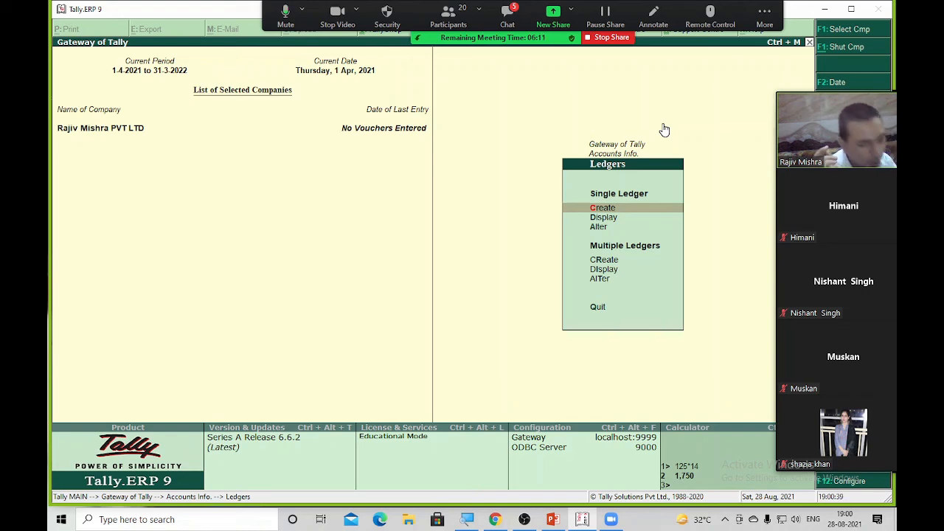
{"action": "key", "text": "r"}
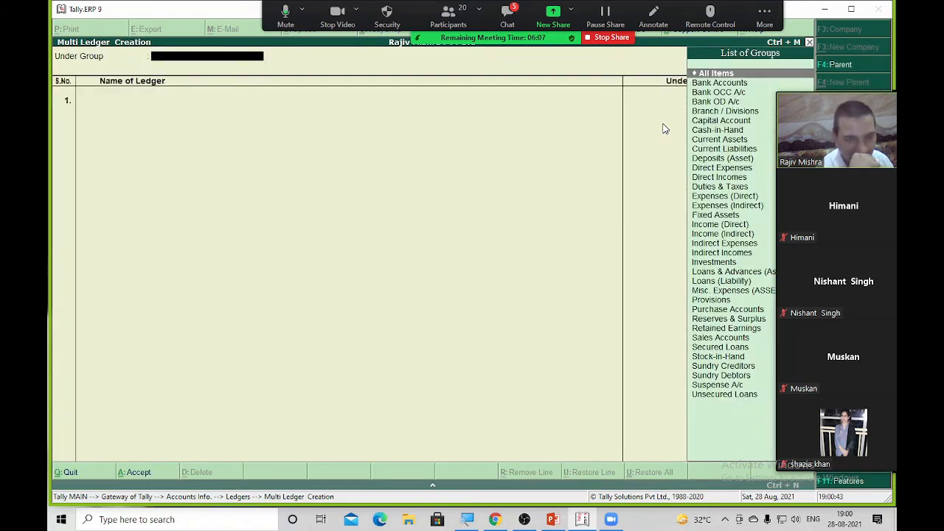
{"action": "key", "text": "Escape"}
{"action": "key", "text": "Escape"}
{"action": "key", "text": "Escape"}
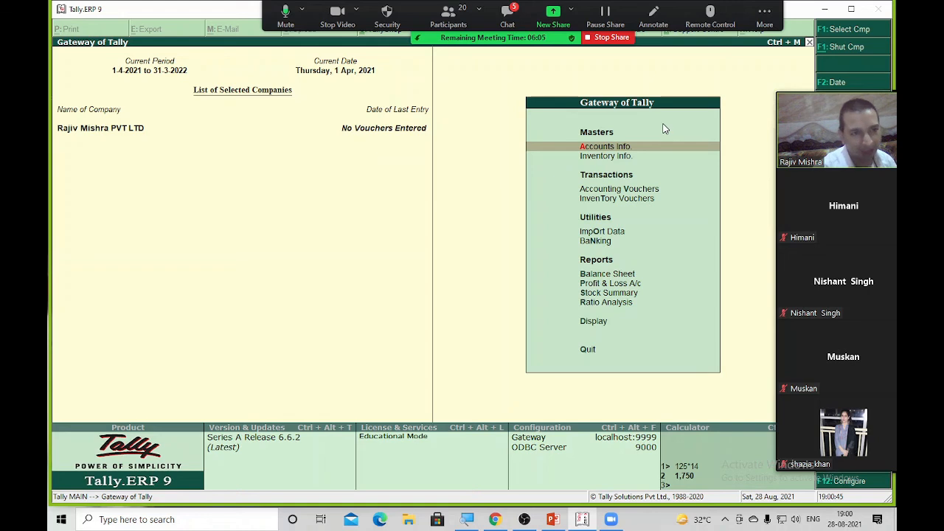
{"action": "key", "text": "Return"}
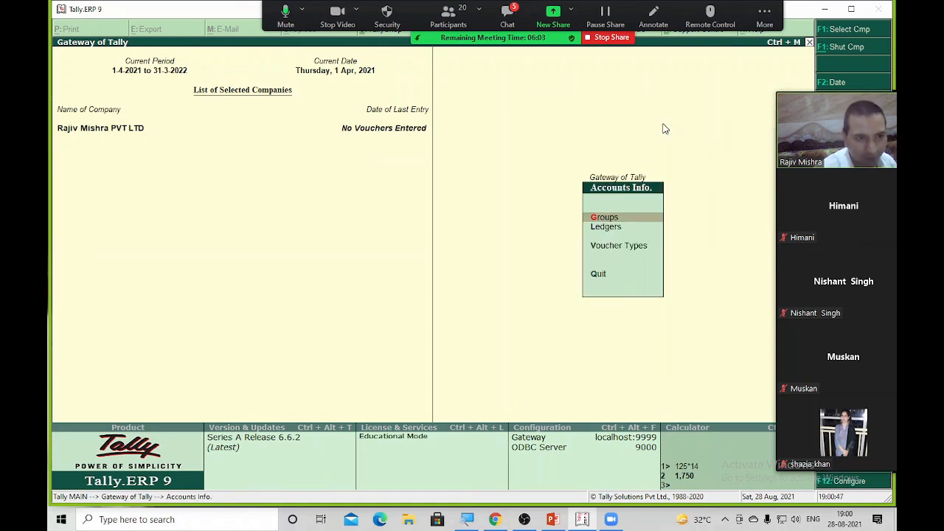
{"action": "key", "text": "Down"}
{"action": "key", "text": "Return"}
{"action": "key", "text": "Down"}
{"action": "key", "text": "Down"}
{"action": "key", "text": "Down"}
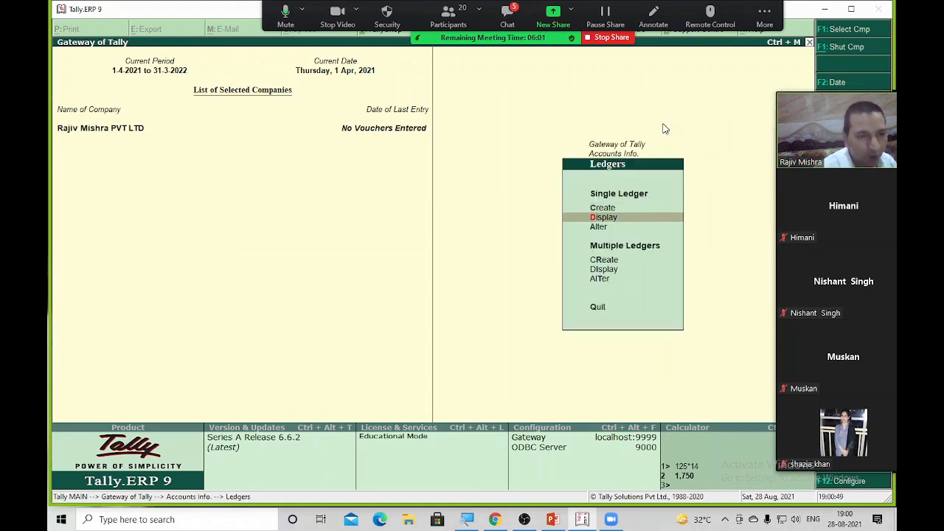
{"action": "key", "text": "Return"}
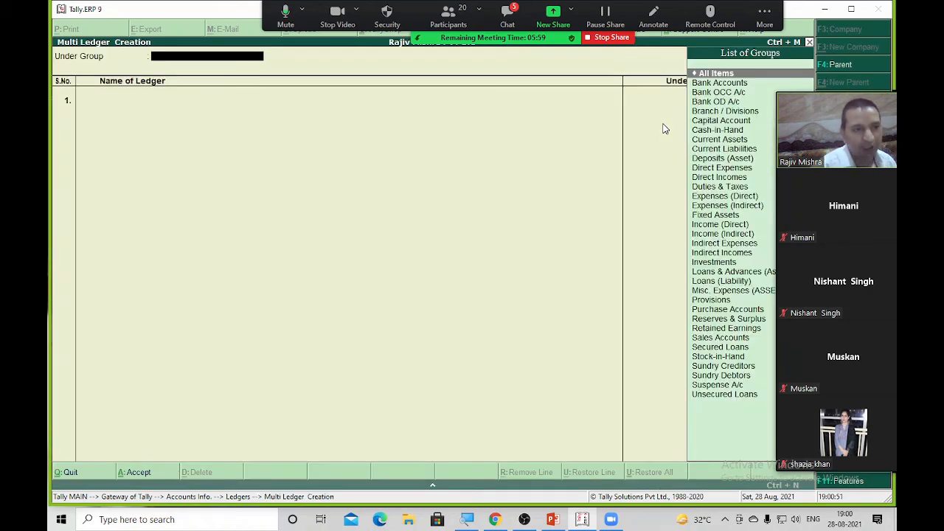
{"action": "key", "text": "Escape"}
{"action": "key", "text": "Escape"}
{"action": "key", "text": "Escape"}
{"action": "key", "text": "Escape"}
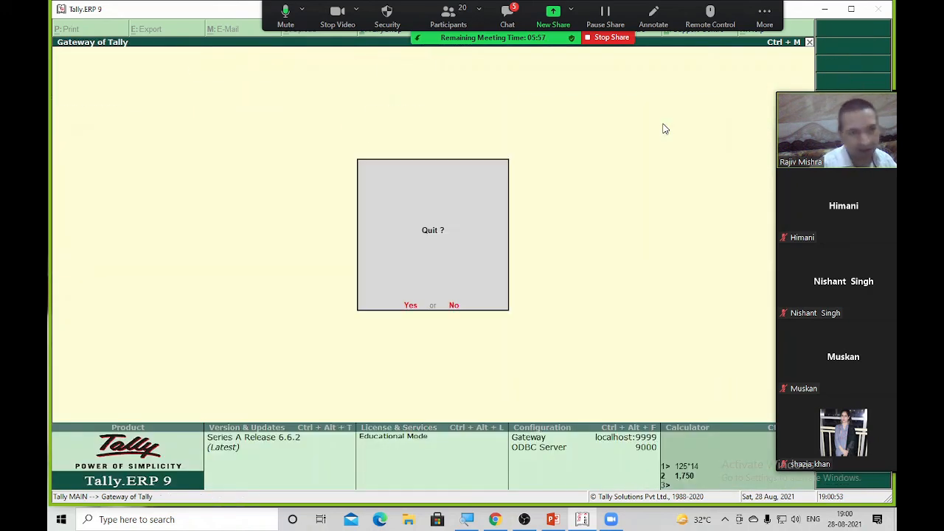
{"action": "key", "text": "Escape"}
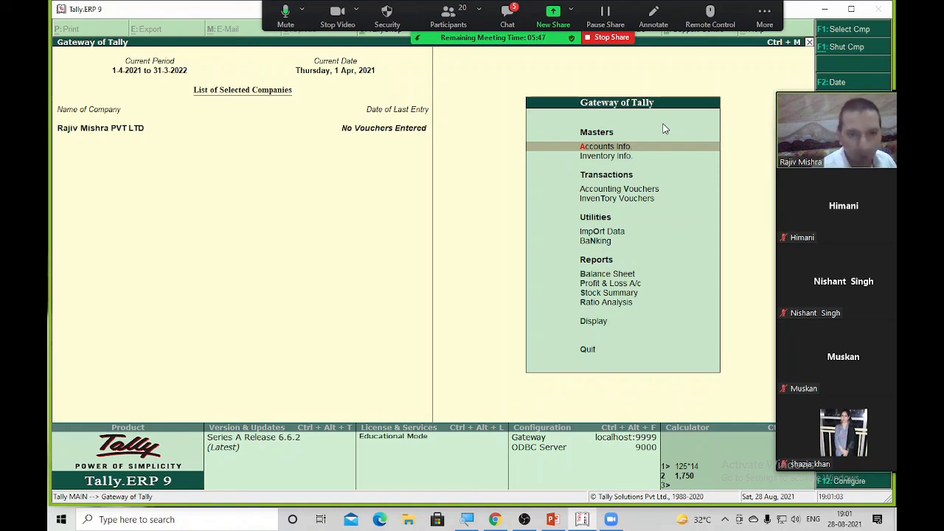
{"action": "key", "text": "Return"}
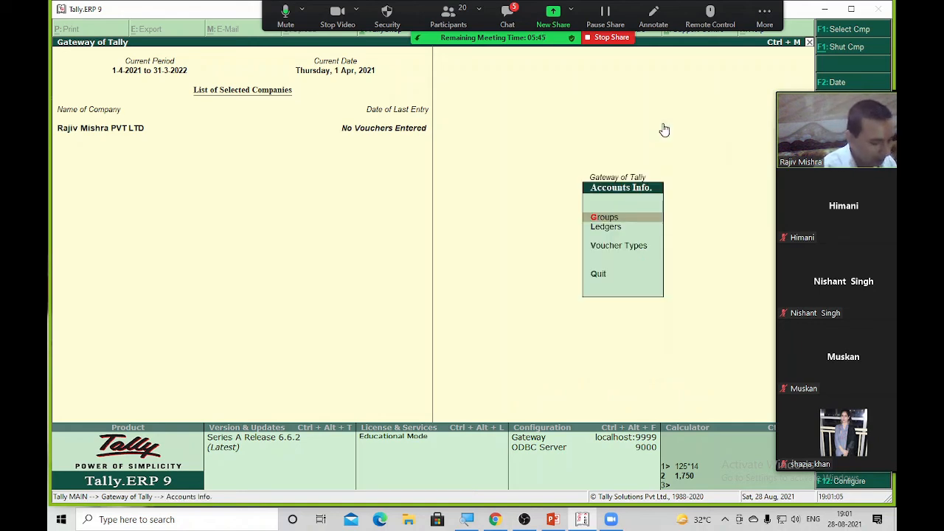
{"action": "key", "text": "l"}
{"action": "key", "text": "Return"}
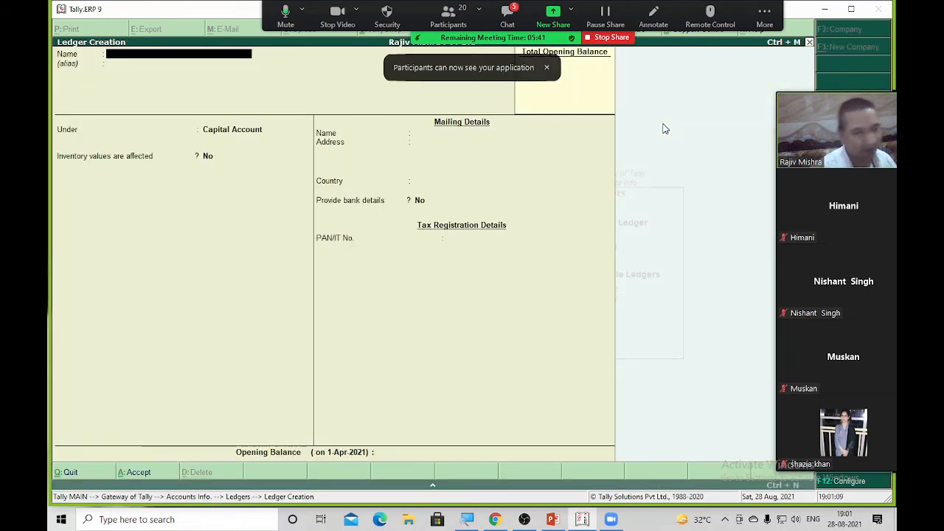
{"action": "key", "text": "Escape"}
{"action": "key", "text": "Escape"}
{"action": "key", "text": "Escape"}
{"action": "key", "text": "Escape"}
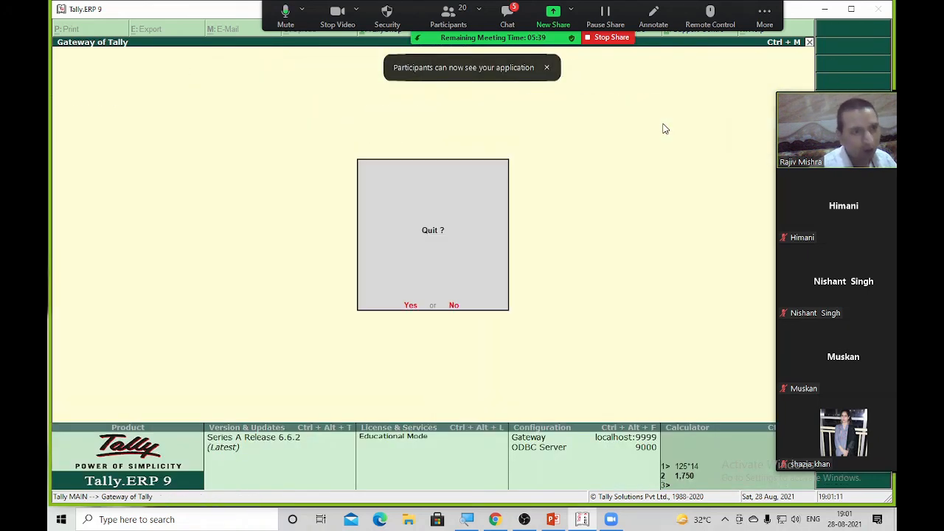
{"action": "key", "text": "Escape"}
{"action": "key", "text": "a"}
{"action": "key", "text": "l"}
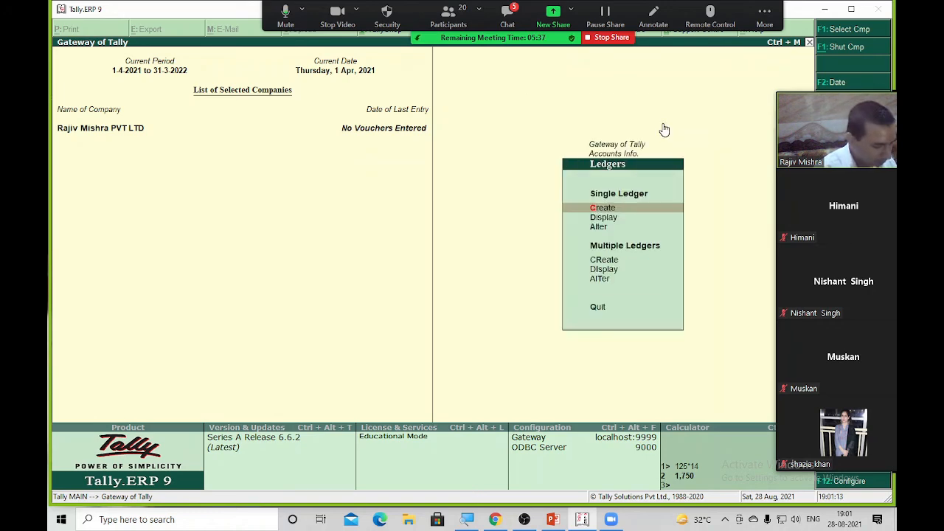
{"action": "key", "text": "r"}
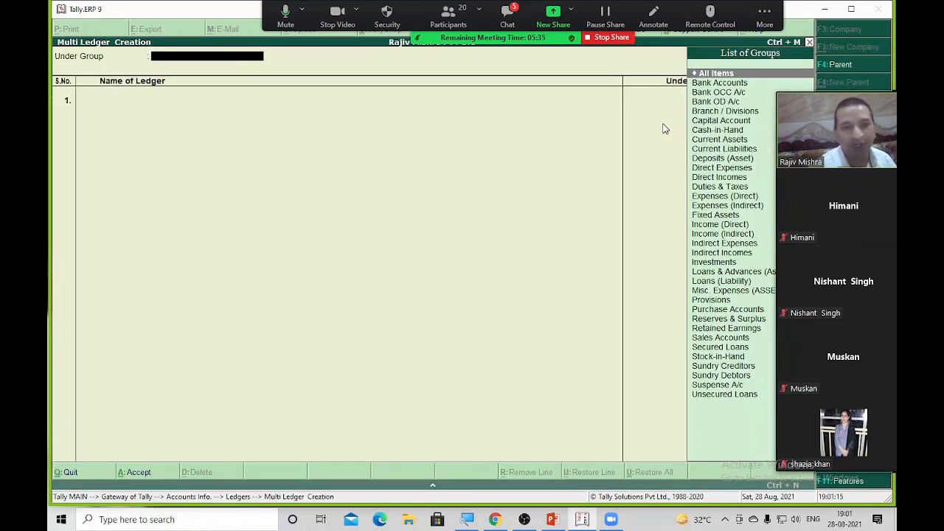
{"action": "key", "text": "Escape"}
{"action": "key", "text": "Escape"}
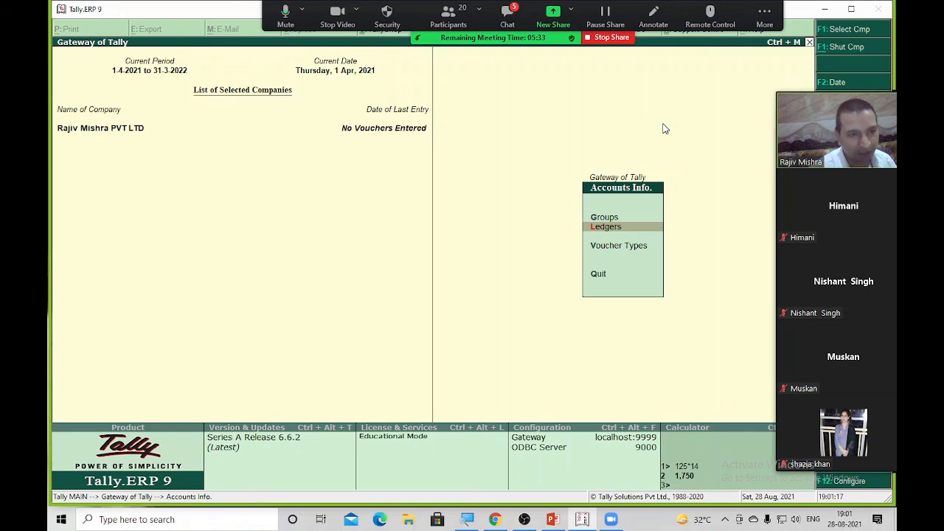
{"action": "key", "text": "Escape"}
{"action": "key", "text": "Escape"}
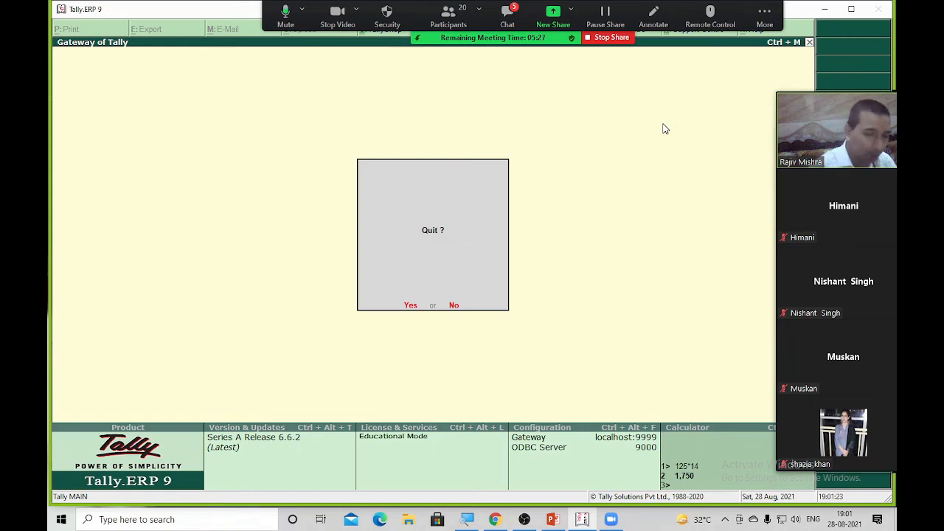
{"action": "key", "text": "Escape"}
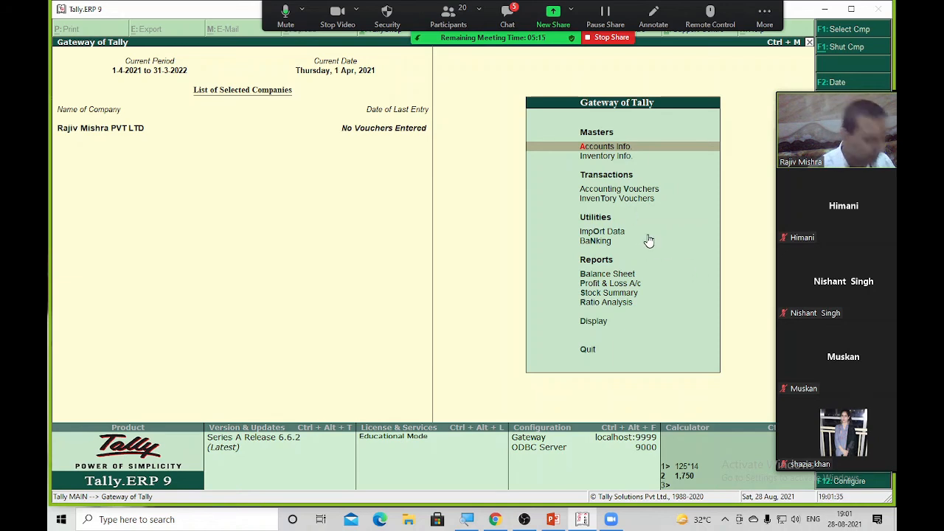
{"action": "key", "text": "Return"}
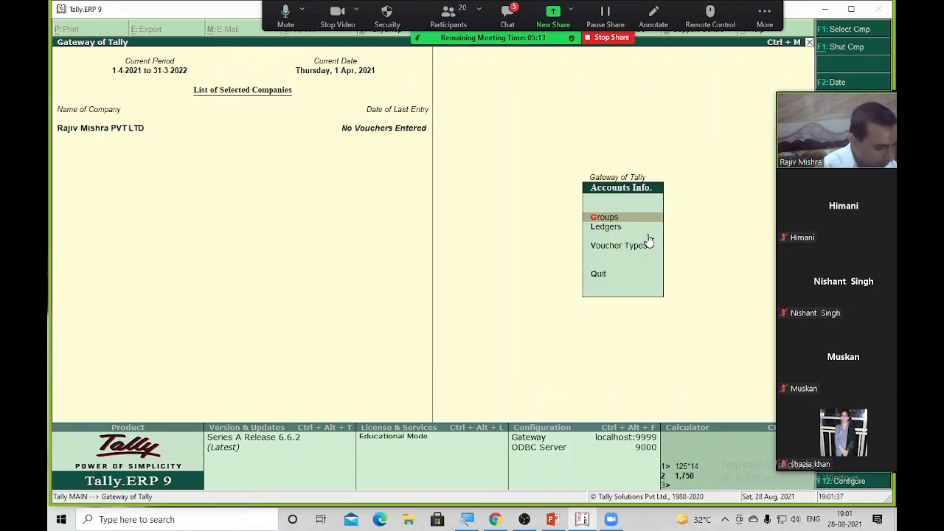
{"action": "key", "text": "l"}
{"action": "key", "text": "r"}
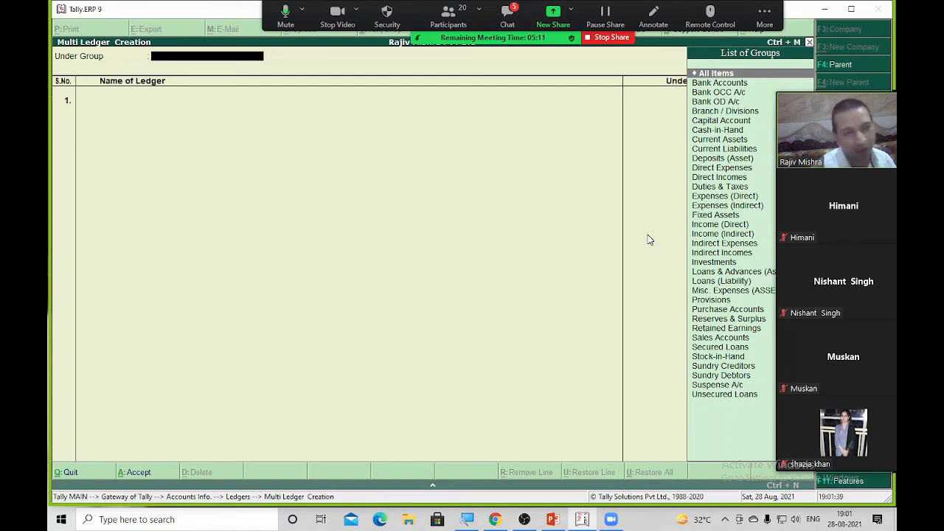
Enter Capital A/c under Capital Account and Car A/c under Fixed Assets for All Items
{"action": "key", "text": "Return"}
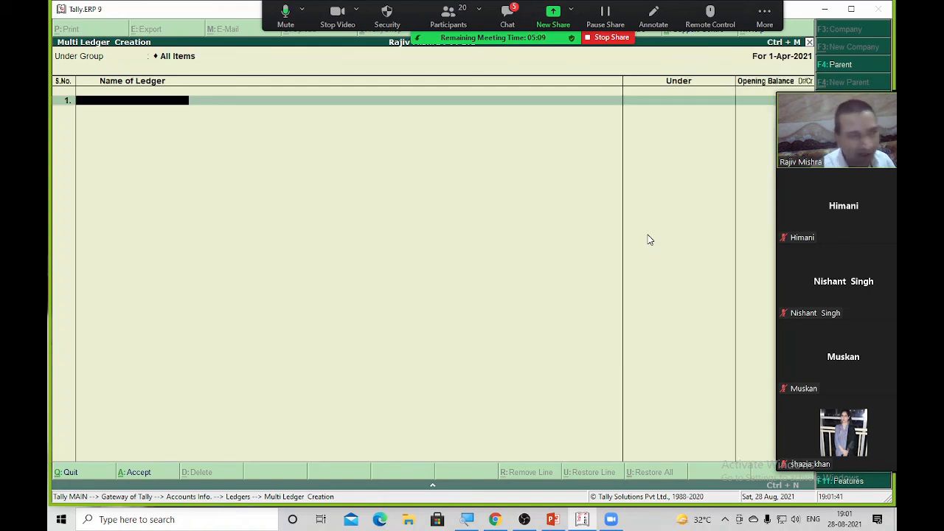
{"action": "type", "text": "Ca"}
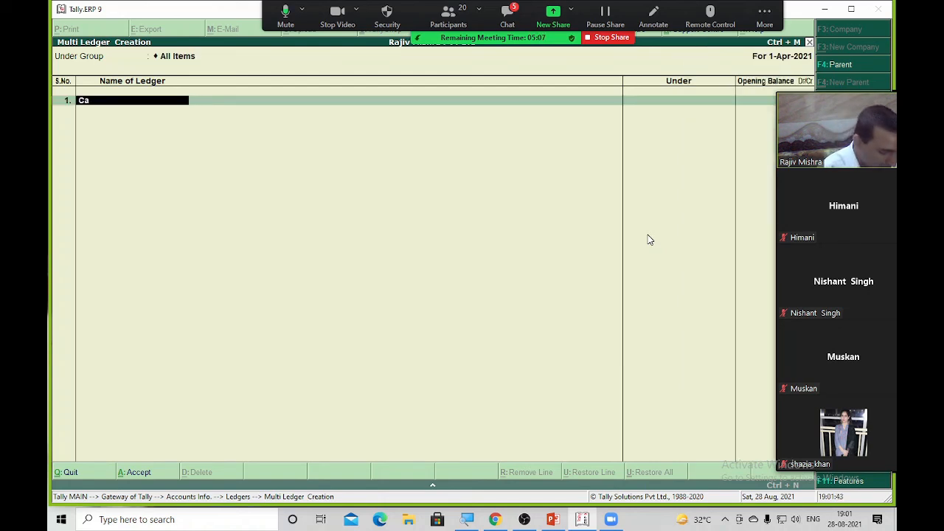
{"action": "type", "text": "pital a"}
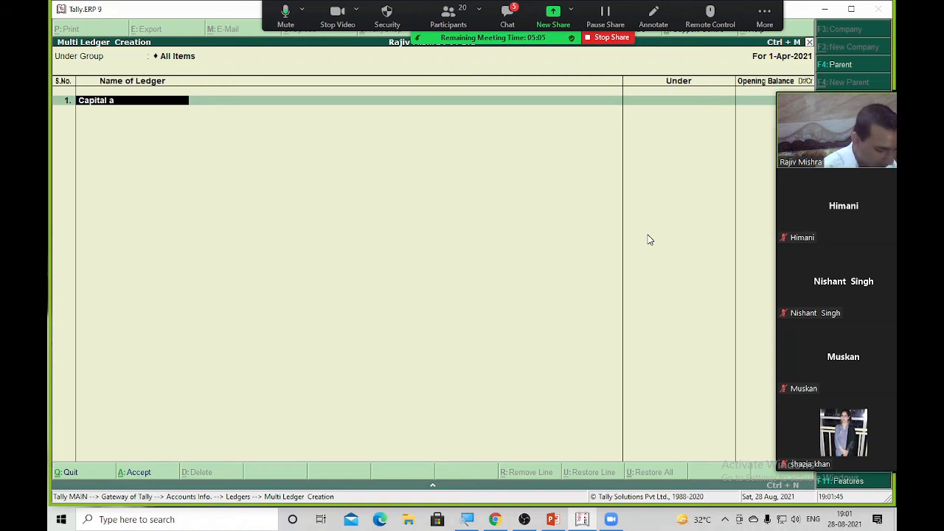
{"action": "type", "text": "/c"}
{"action": "key", "text": "Return"}
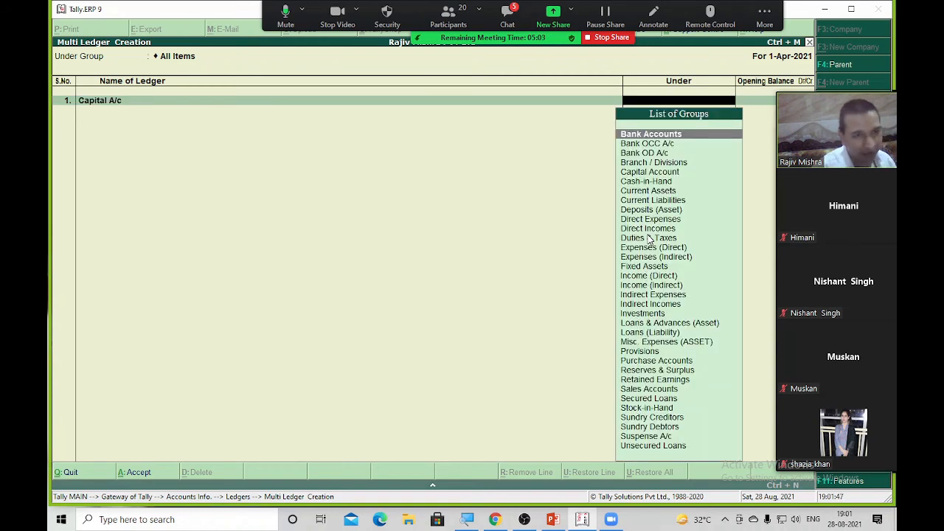
{"action": "type", "text": "Capi"}
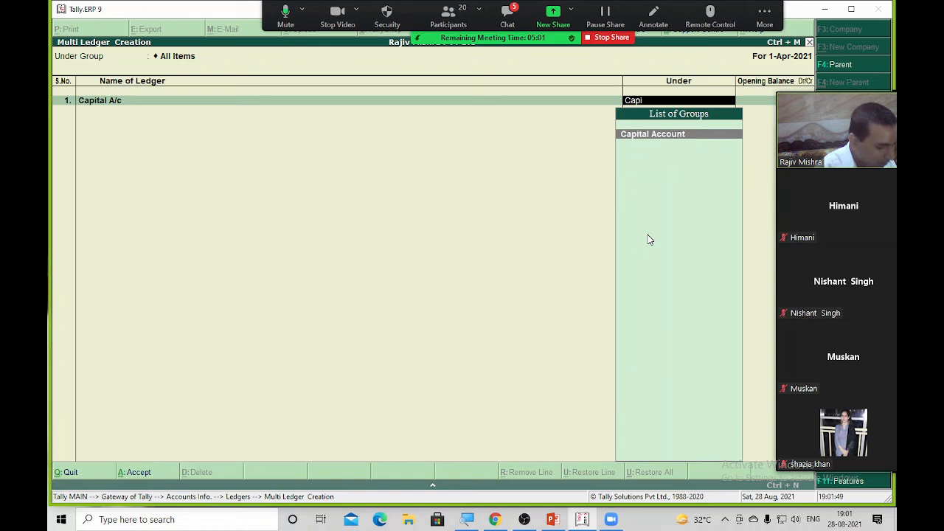
{"action": "type", "text": "t"}
{"action": "key", "text": "Return"}
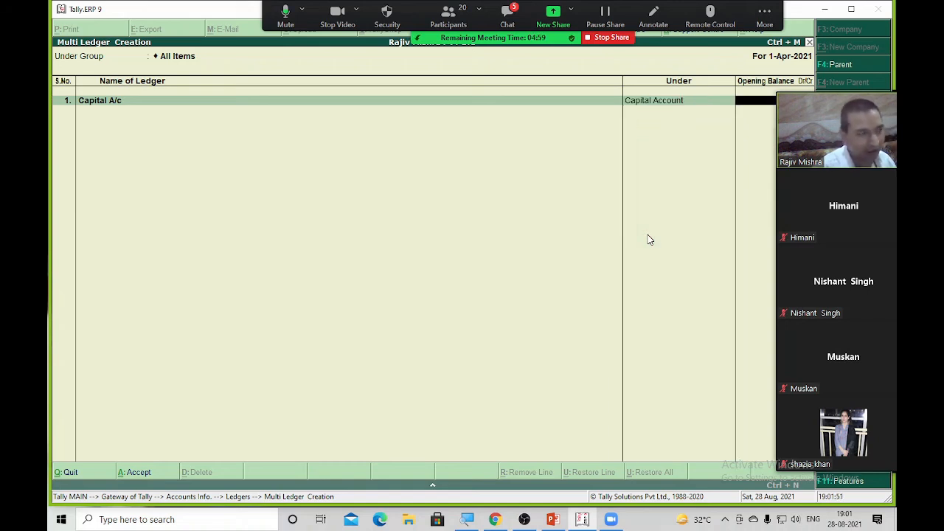
{"action": "key", "text": "Return"}
{"action": "type", "text": "Car"}
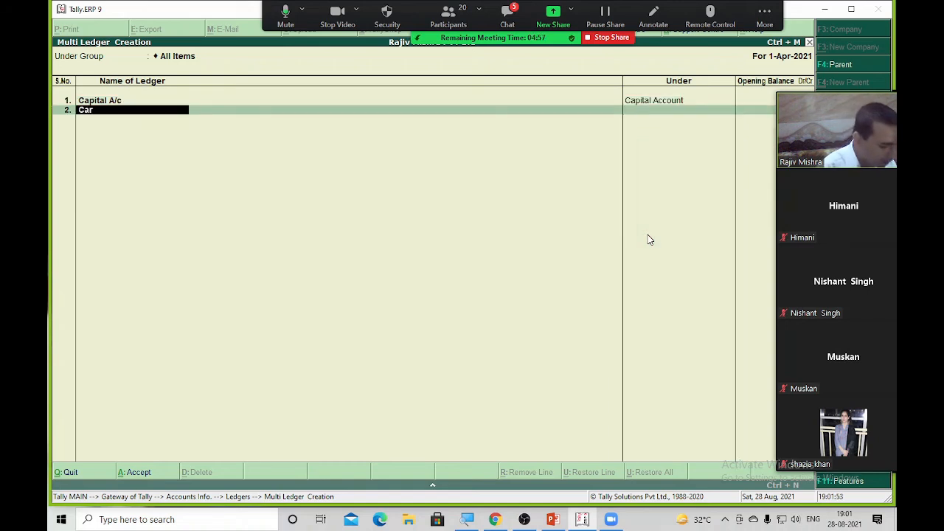
{"action": "type", "text": " A/c"}
{"action": "key", "text": "Return"}
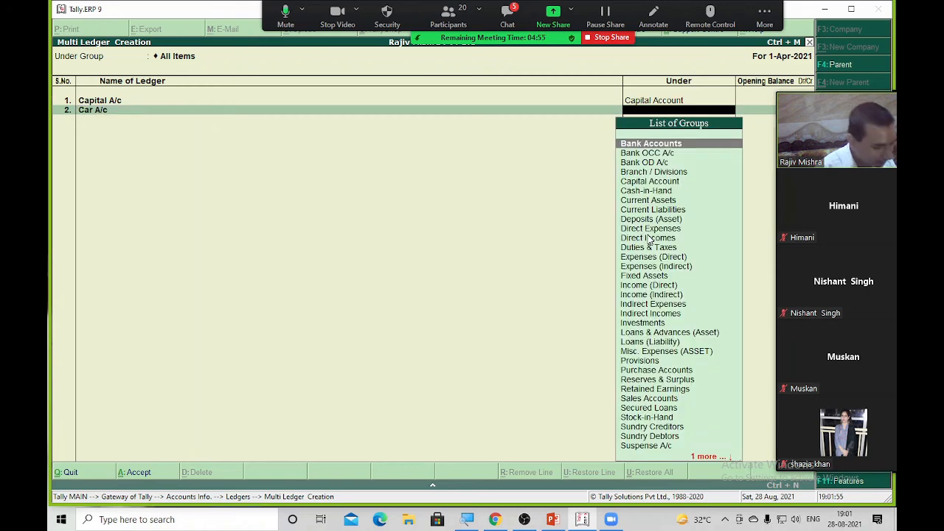
{"action": "type", "text": "Fix"}
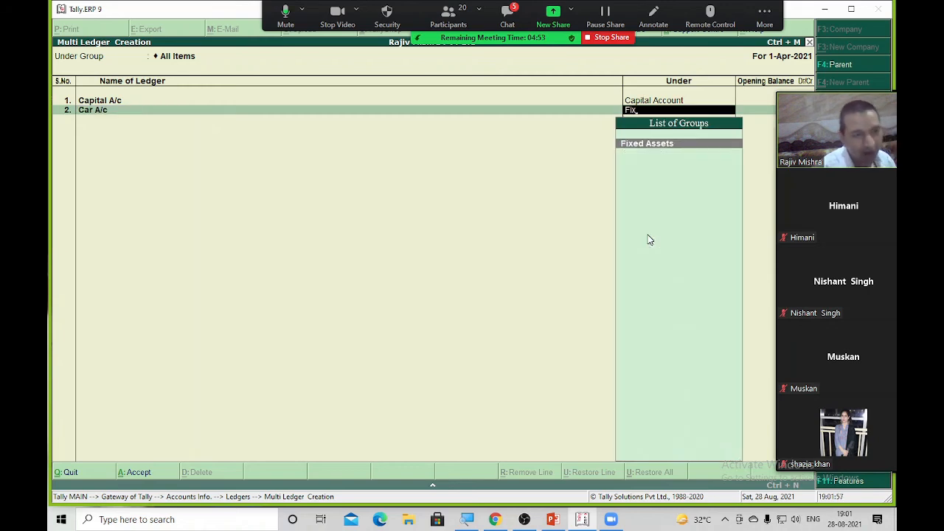
{"action": "key", "text": "Return"}
{"action": "key", "text": "Return"}
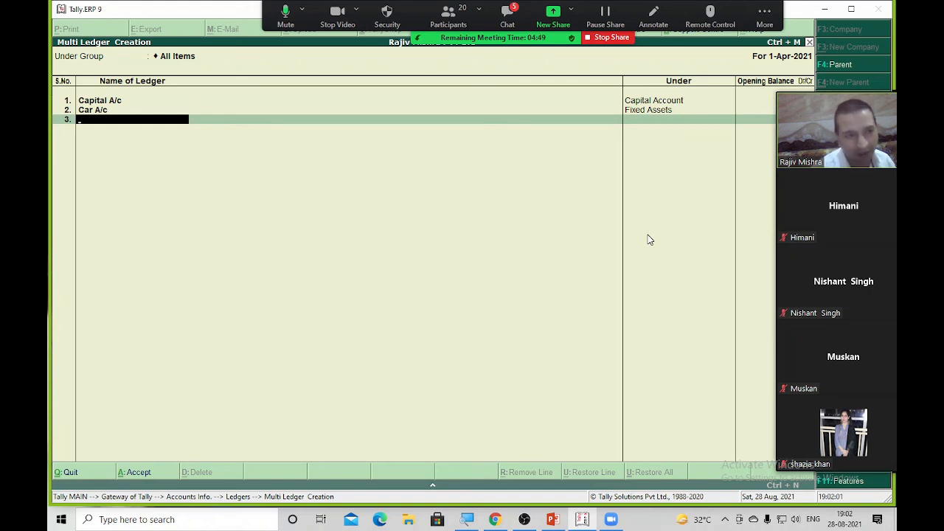
Add Raj Traders under Sundry Debtors, save the ledgers, and display ledgers from all groups
{"action": "type", "text": "Raj"}
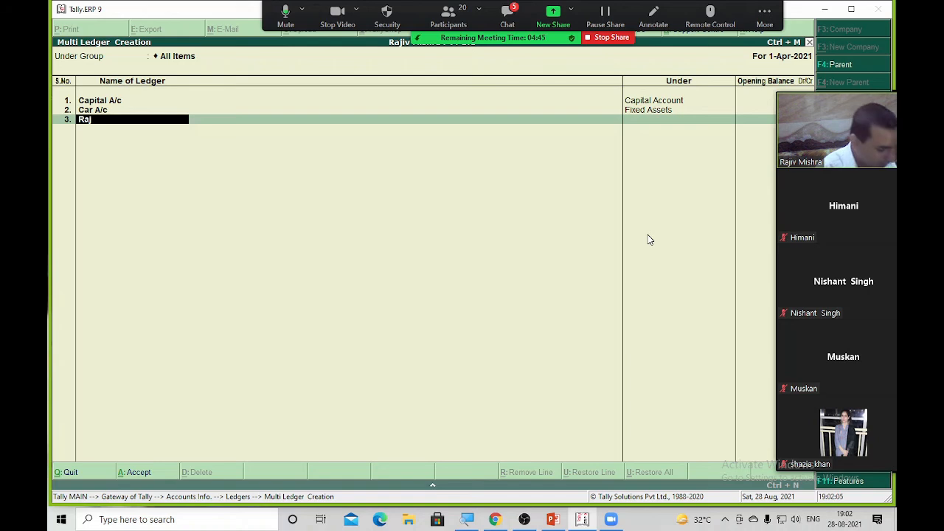
{"action": "type", "text": " Traders"}
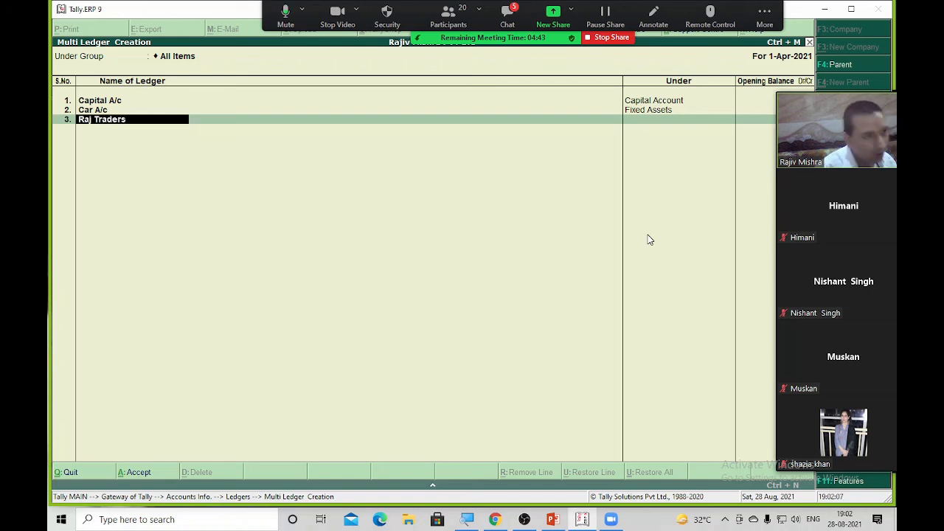
{"action": "key", "text": "Return"}
{"action": "type", "text": "Sund"}
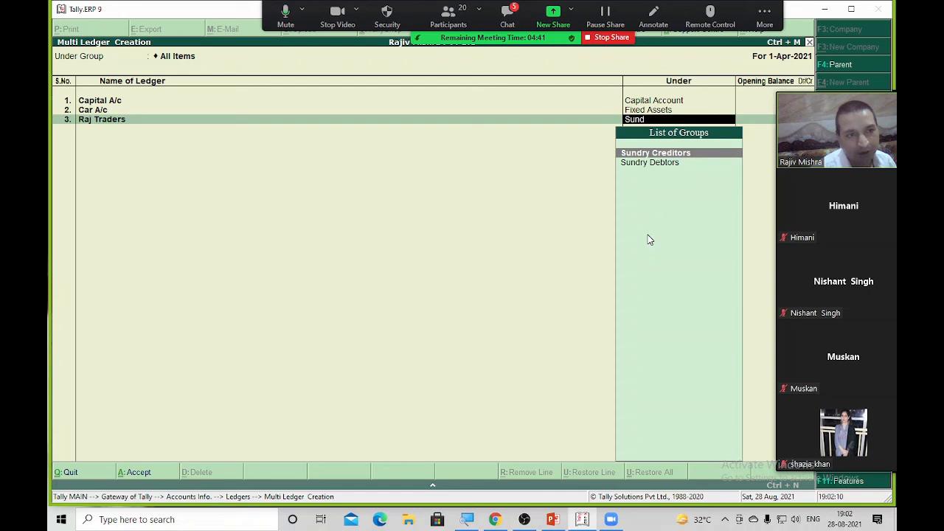
{"action": "key", "text": "Down"}
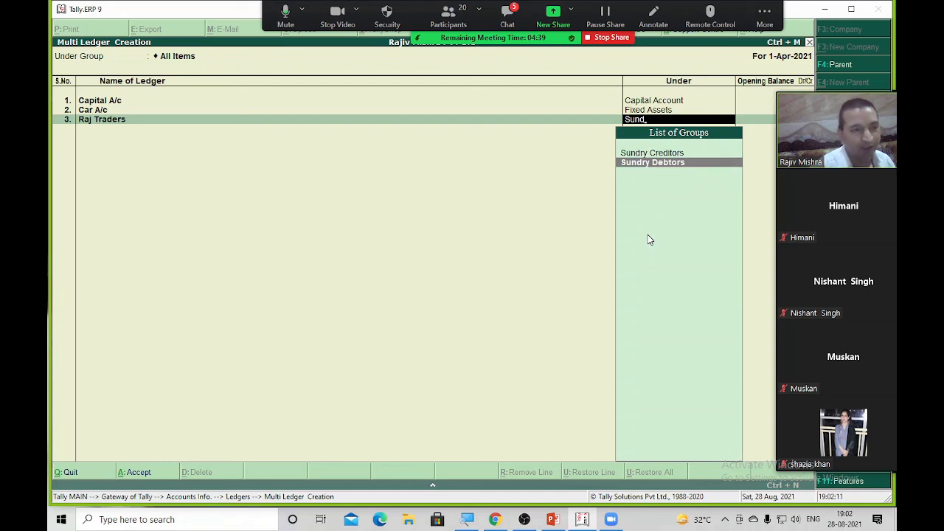
{"action": "key", "text": "Return"}
{"action": "key", "text": "Return"}
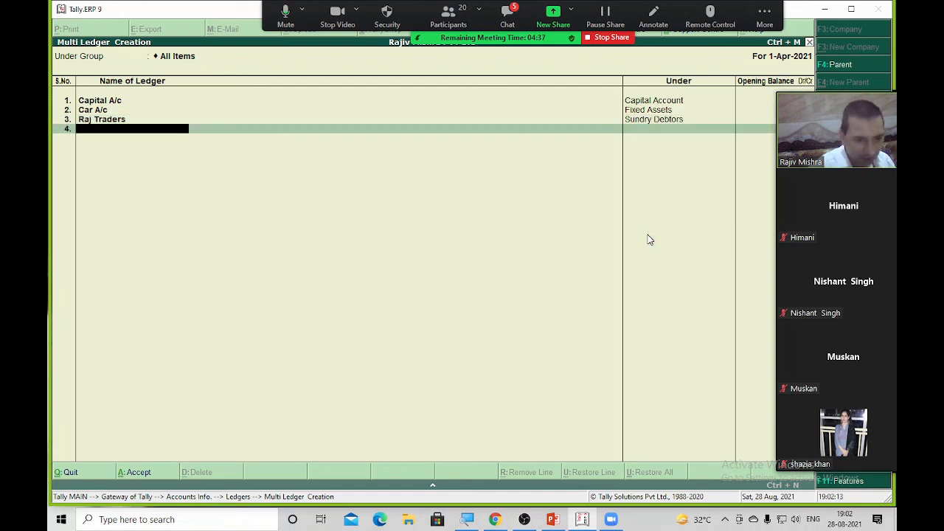
{"action": "key", "text": "Return"}
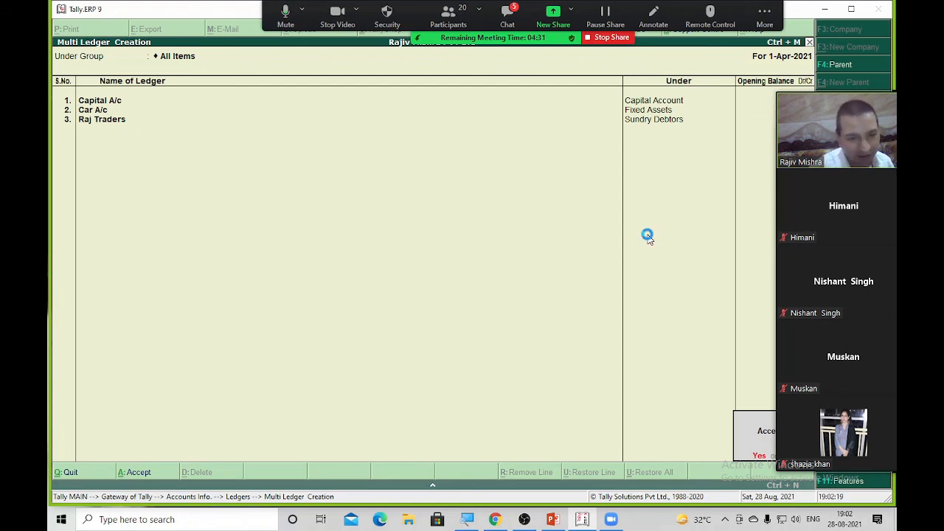
{"action": "key", "text": "Return"}
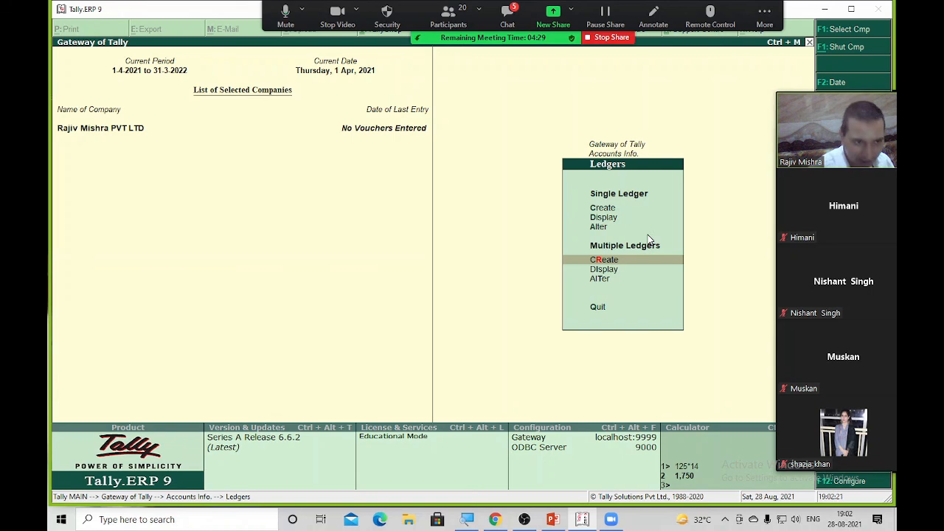
{"action": "key", "text": "Down"}
{"action": "key", "text": "Return"}
{"action": "key", "text": "Return"}
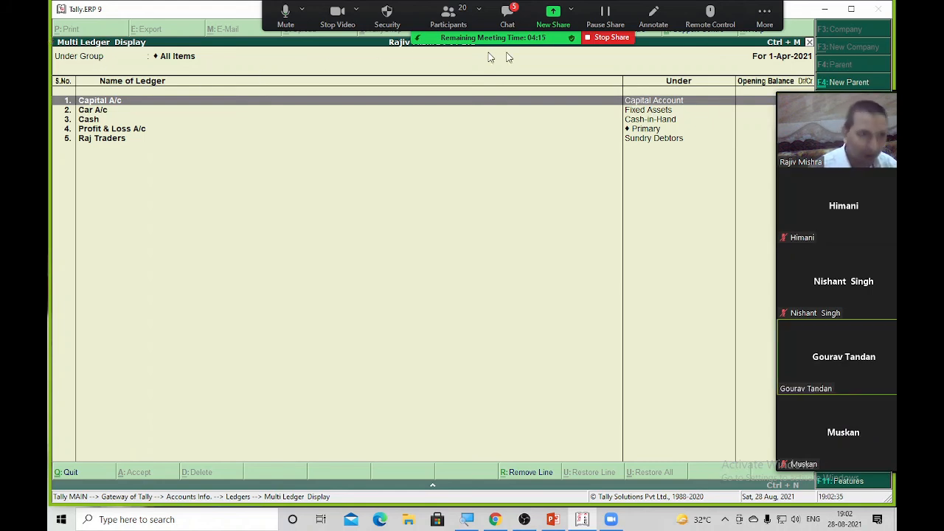
End the Zoom screen share once all five ledgers are listed
{"action": "left_click", "coordinate": [604, 35]}
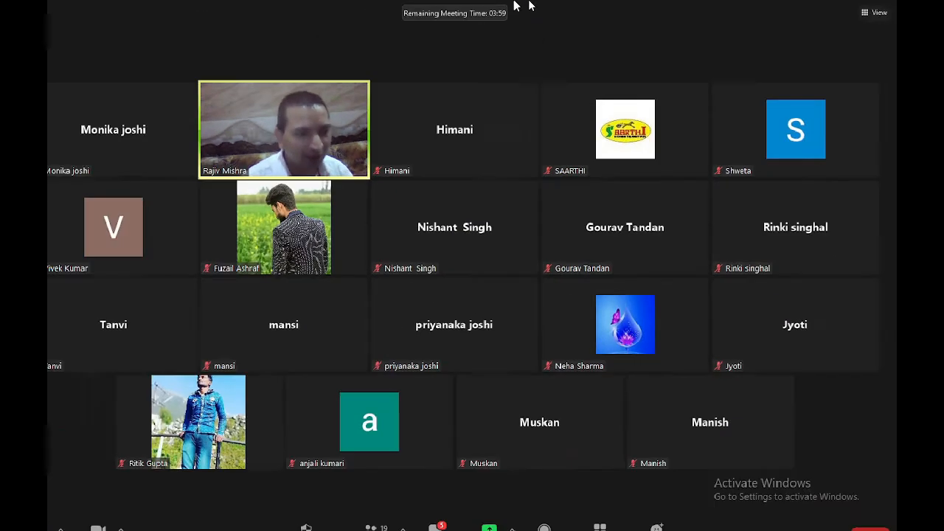
Reshare the Tally.ERP 9 window and open a blank Multi Ledger Creation screen for All Items
{"action": "left_click", "coordinate": [505, 513]}
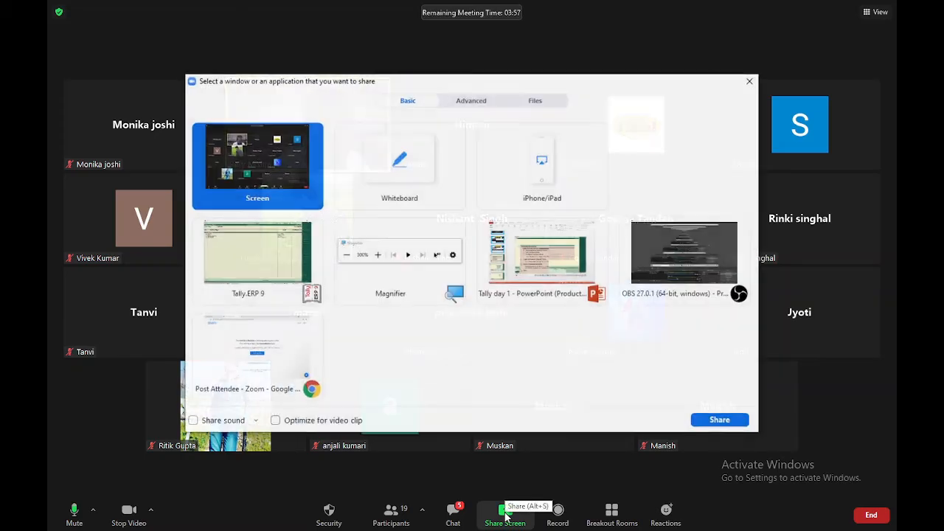
{"action": "double_click", "coordinate": [251, 260]}
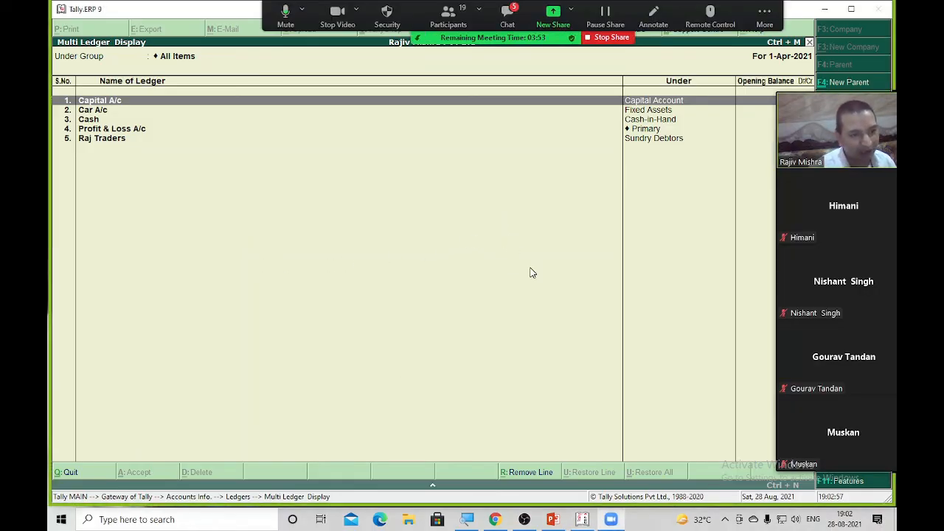
{"action": "key", "text": "Escape"}
{"action": "key", "text": "Escape"}
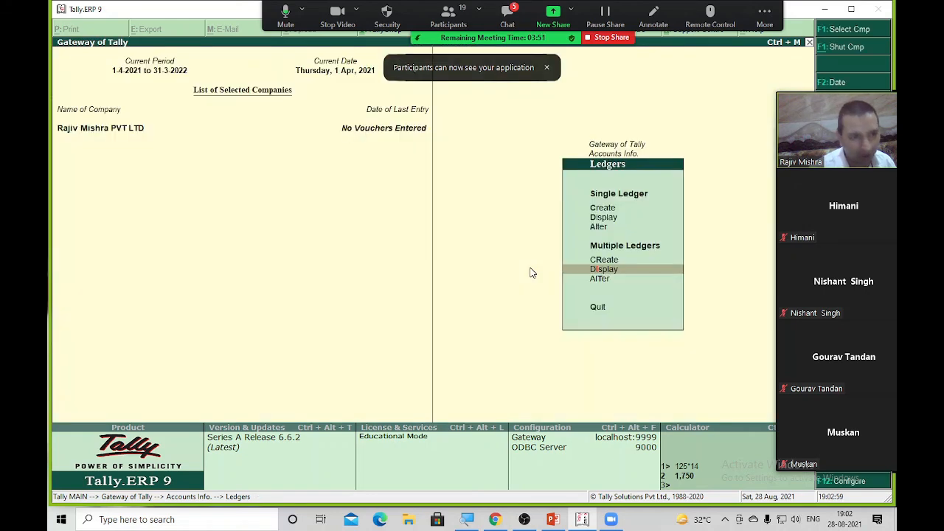
{"action": "key", "text": "r"}
{"action": "key", "text": "Return"}
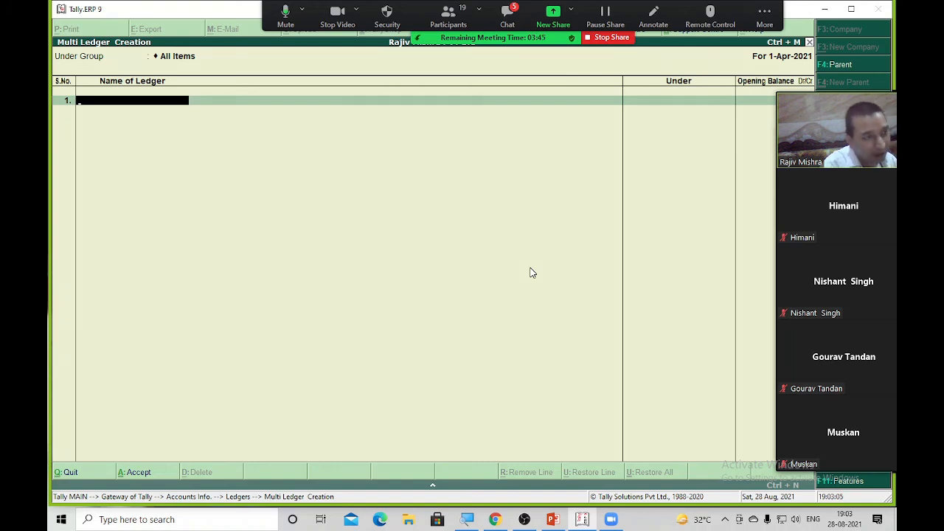
Replace the rejected duplicate Raj Traders with Tanvi Traders under Sundry Creditors, and save
{"action": "type", "text": "Raj"}
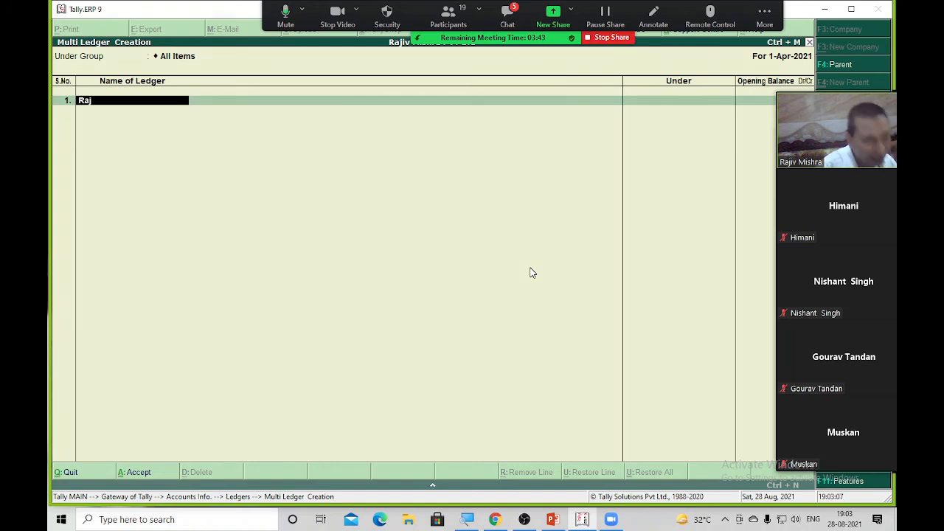
{"action": "type", "text": " Trade"}
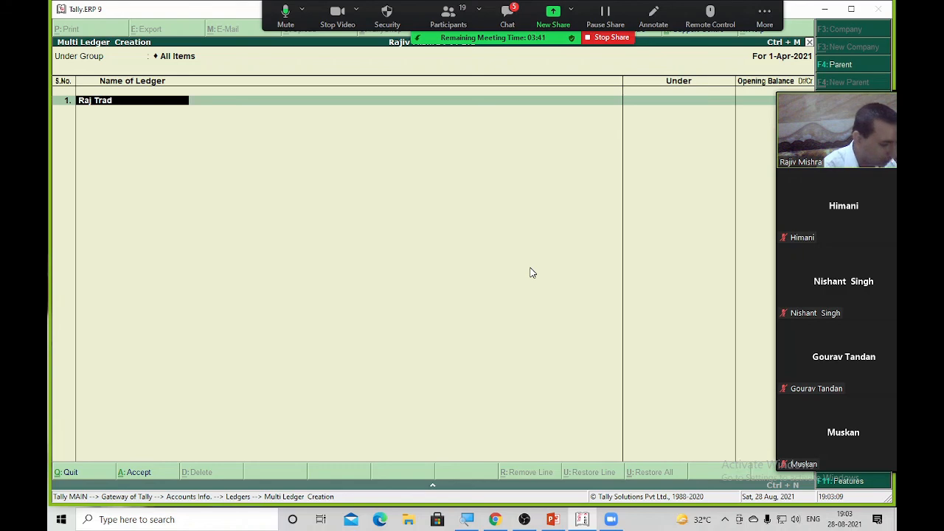
{"action": "type", "text": "rs"}
{"action": "key", "text": "Return"}
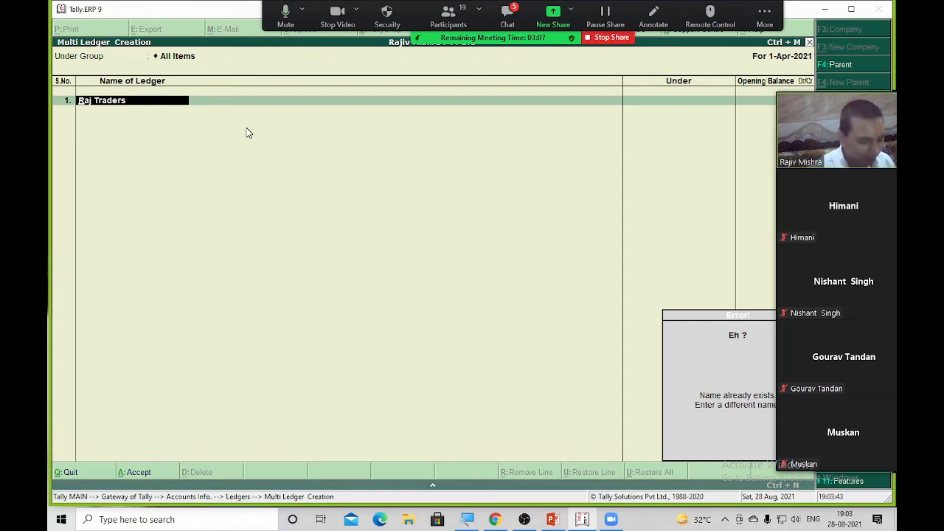
{"action": "key", "text": "BackSpace"}
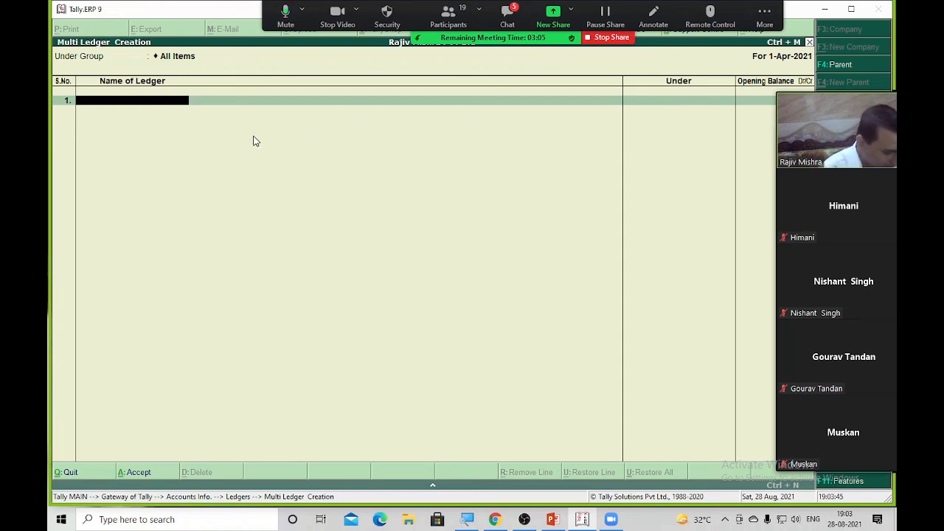
{"action": "type", "text": "Ta"}
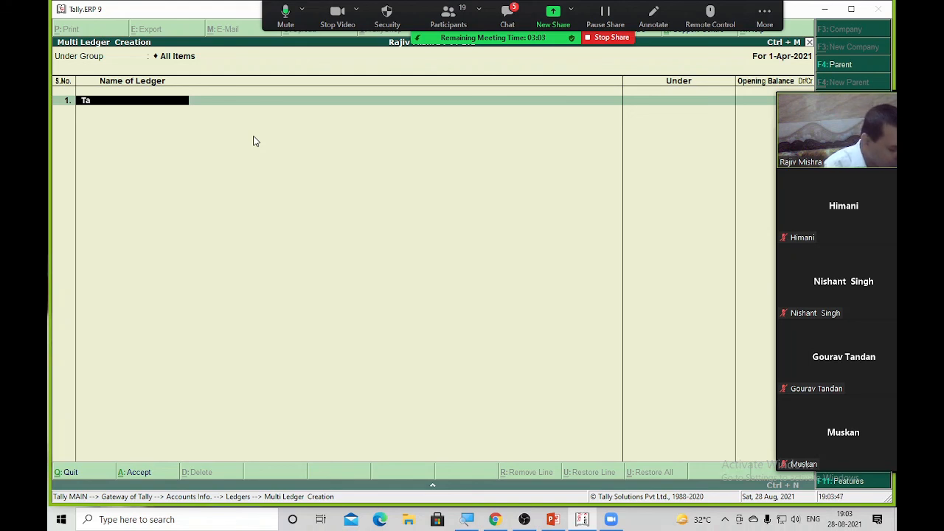
{"action": "type", "text": "nvi T"}
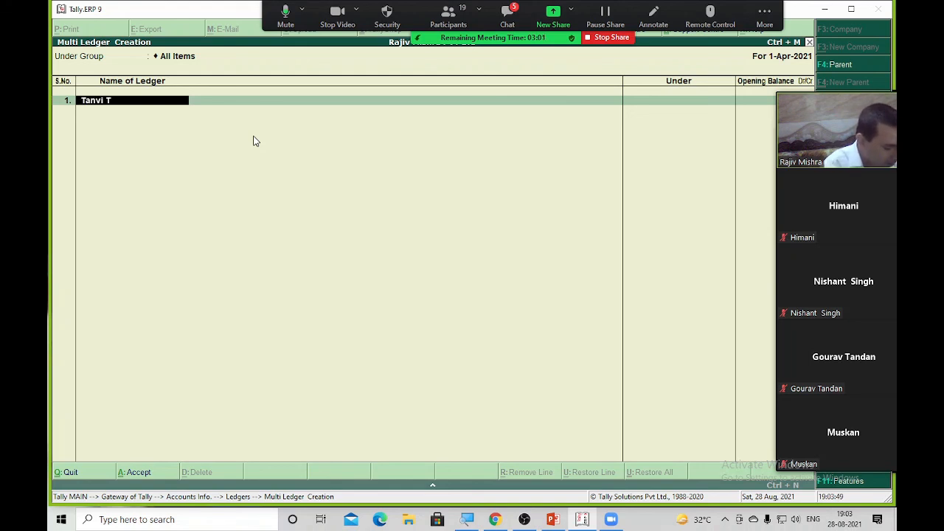
{"action": "type", "text": "raders"}
{"action": "key", "text": "Return"}
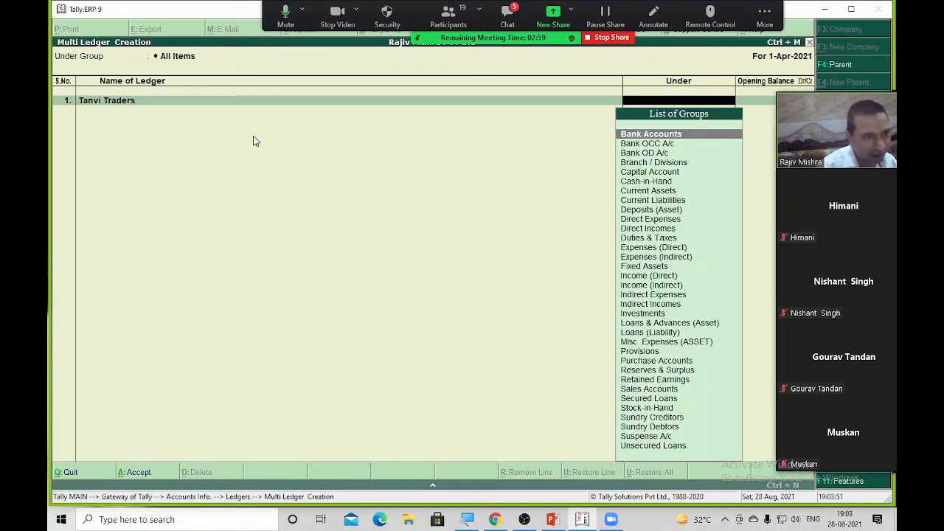
{"action": "type", "text": "Sund"}
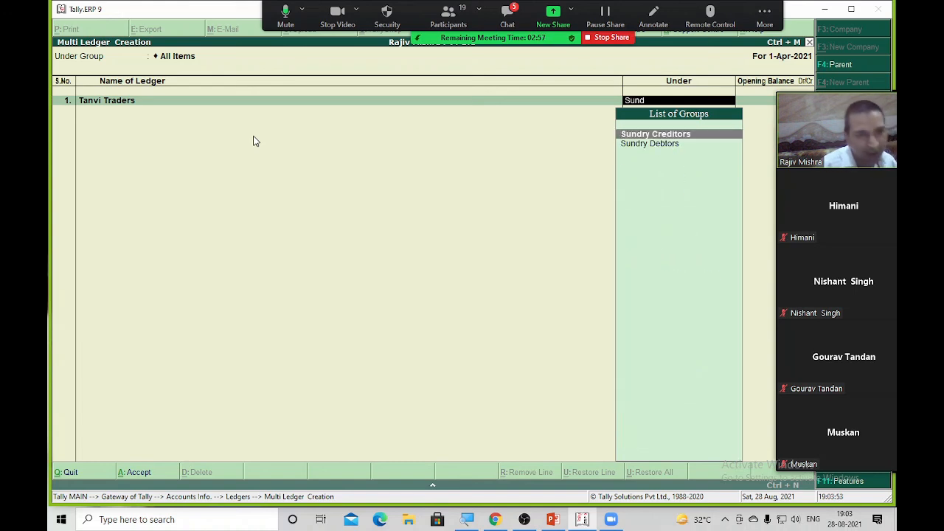
{"action": "key", "text": "Return"}
{"action": "key", "text": "Return"}
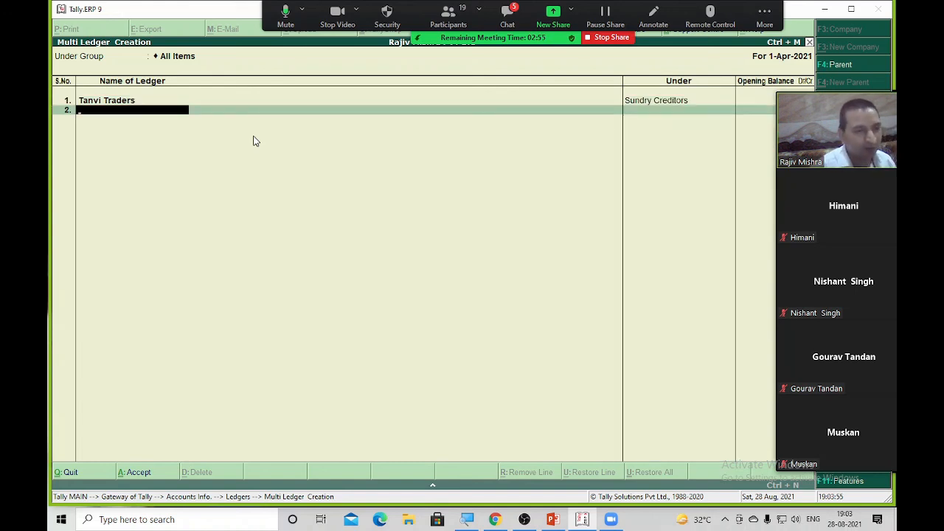
{"action": "key", "text": "Return"}
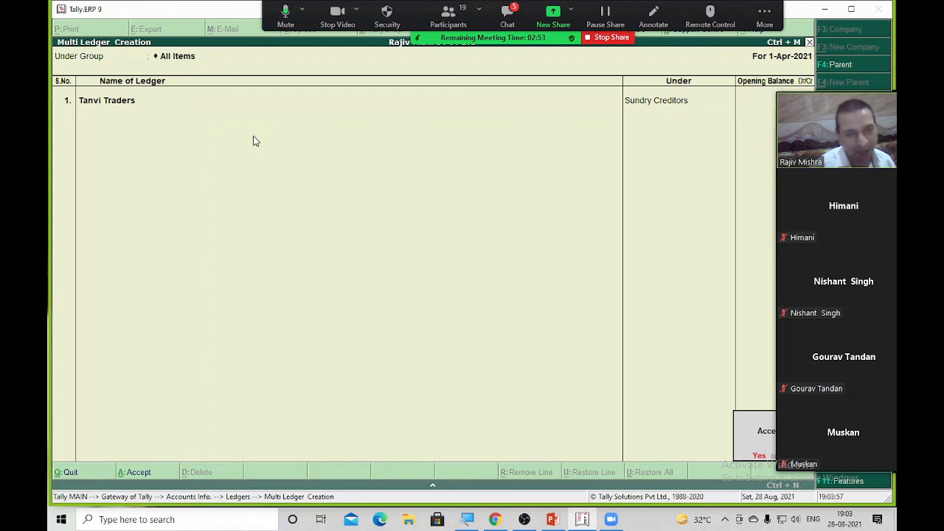
{"action": "key", "text": "Return"}
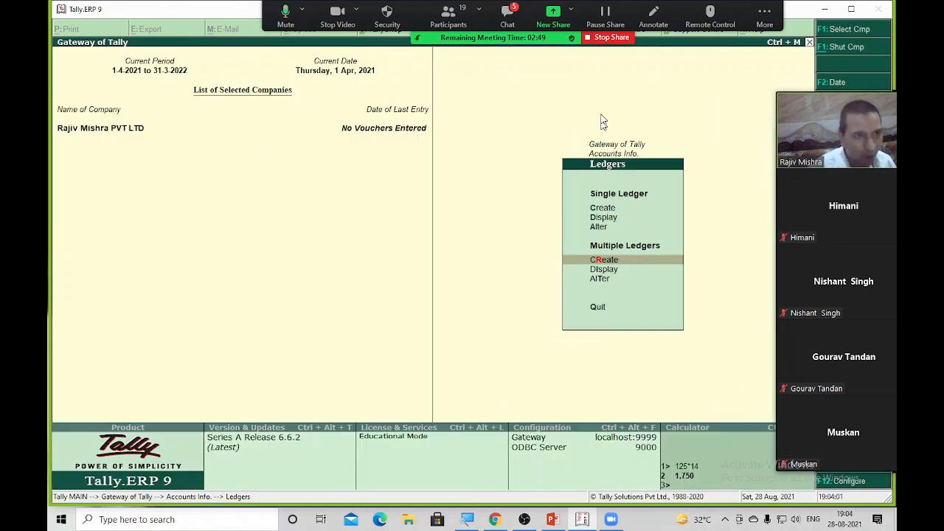
Stop sharing Tally and switch over to File Explorer's Quick access
{"action": "left_click", "coordinate": [614, 39]}
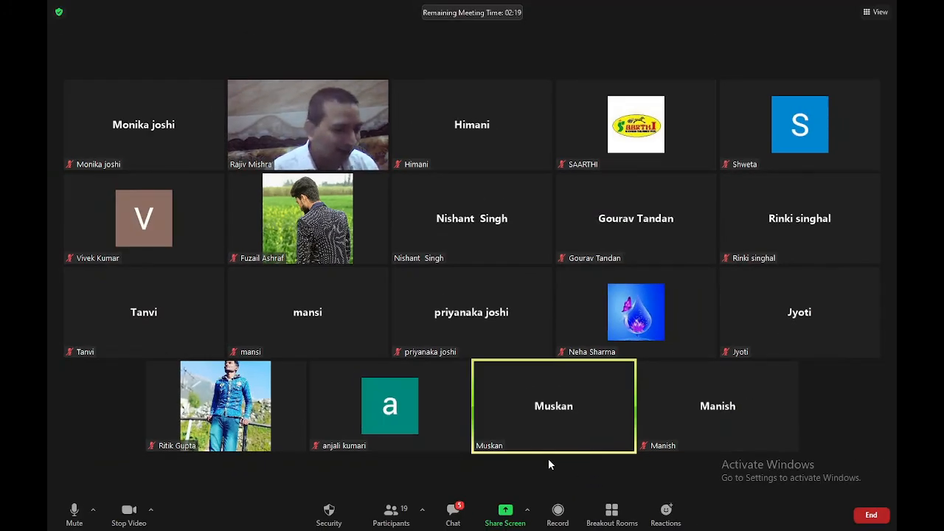
{"action": "key", "text": "alt+Tab"}
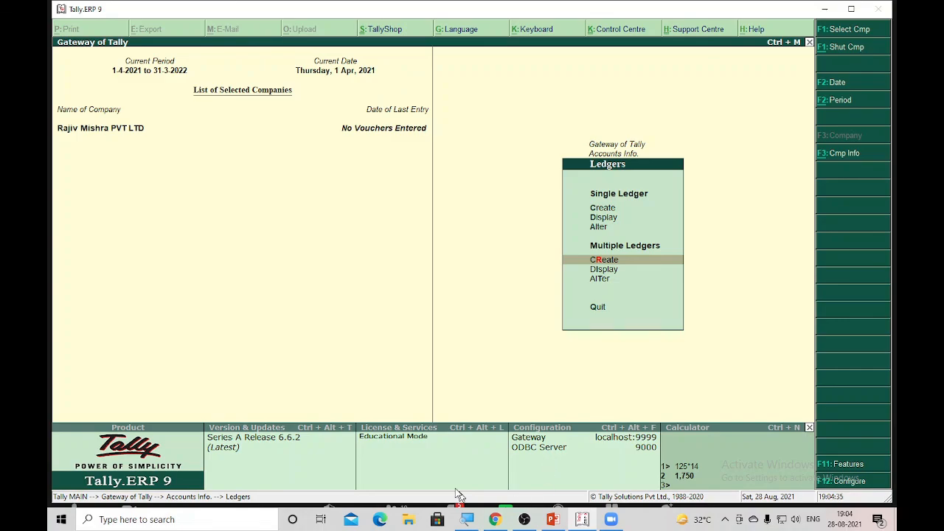
{"action": "key", "text": "alt+Tab"}
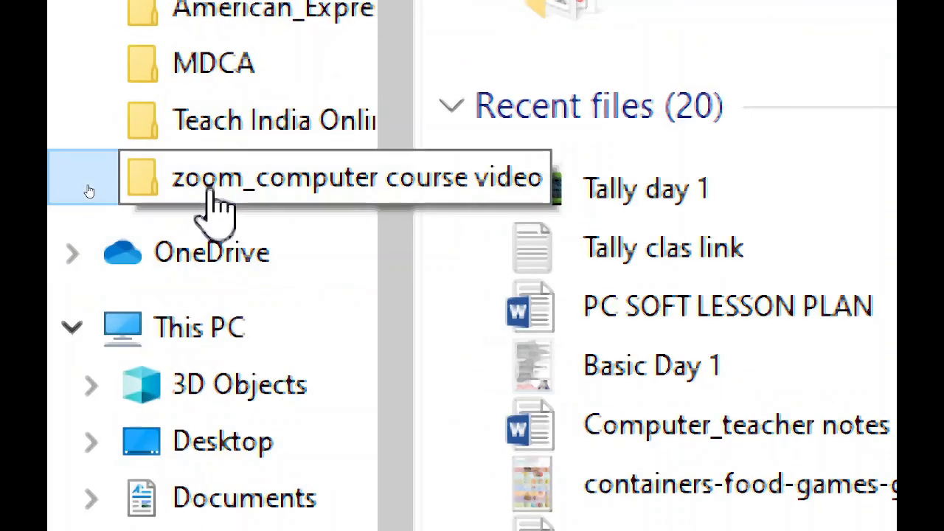
Open the zoom_computer course video folder, then bring tally_paper.pdf forward in Edge
{"action": "left_click", "coordinate": [208, 193]}
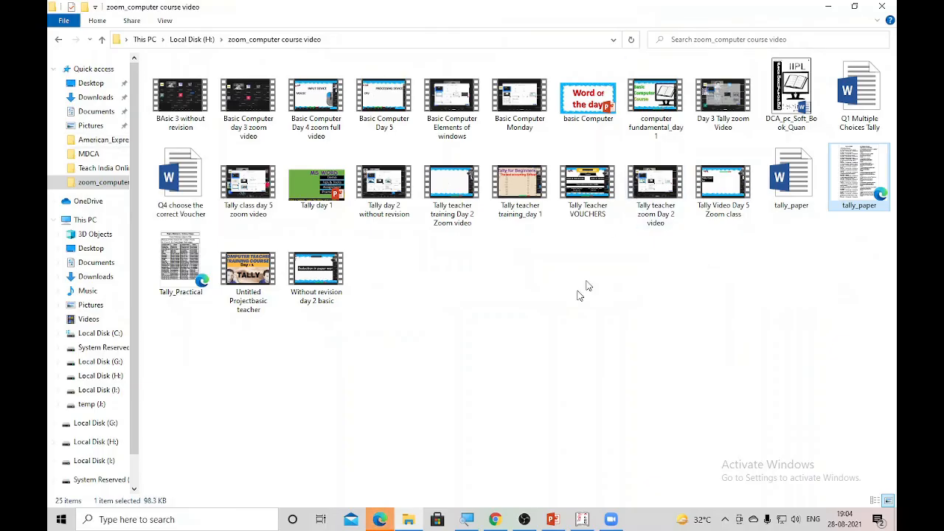
{"action": "left_click", "coordinate": [382, 521]}
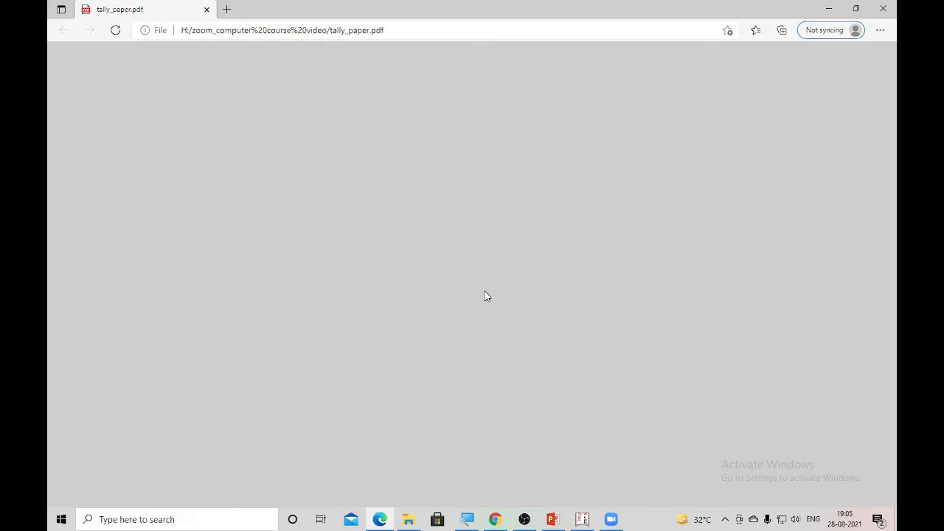
Return to the course video folder and open the Word copy of tally_paper
{"action": "key", "text": "alt+Tab"}
{"action": "key", "text": "alt+Tab"}
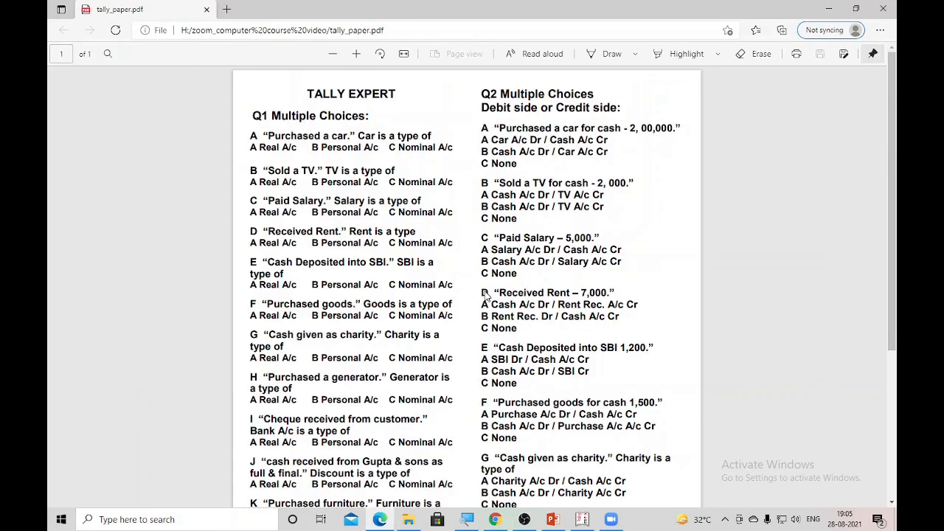
{"action": "key", "text": "alt+Tab"}
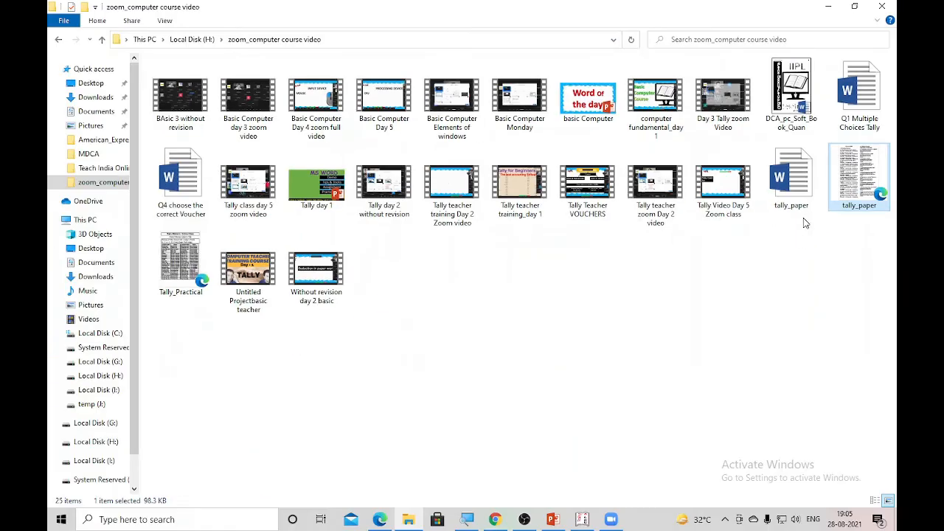
{"action": "double_click", "coordinate": [461, 269]}
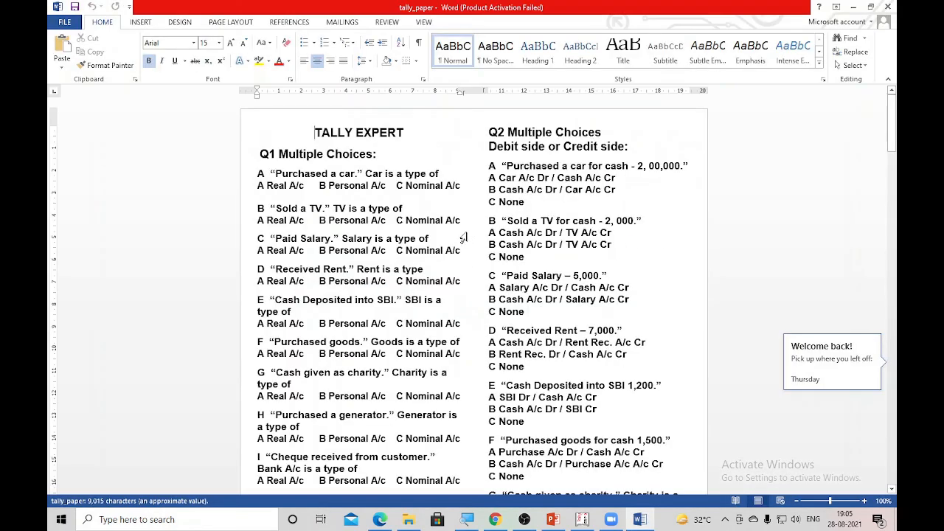
Dismiss Word's product Activation Wizard prompt
{"action": "left_click", "coordinate": [604, 129]}
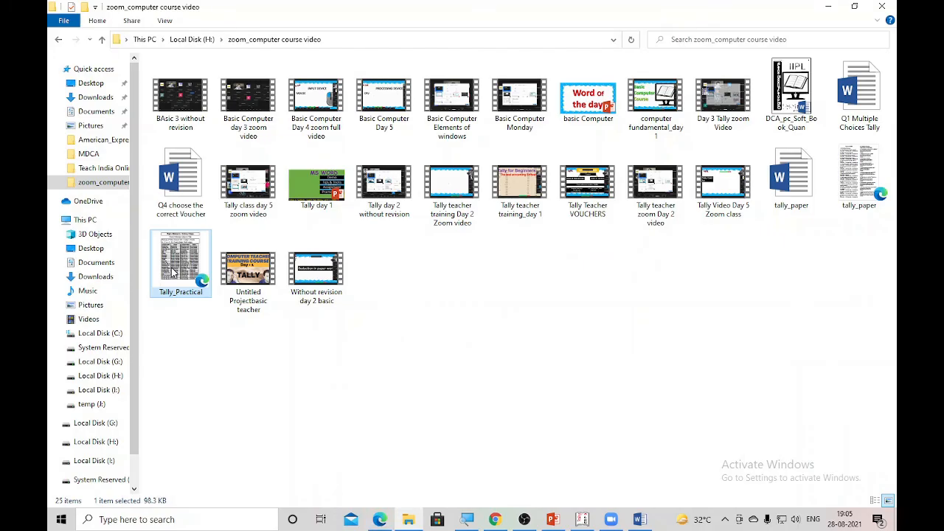
Share the Tally_Practical PDF window in Edge with the Zoom meeting
{"action": "left_click", "coordinate": [379, 519]}
{"action": "key", "text": "alt+Tab"}
{"action": "key", "text": "alt+Tab"}
{"action": "key", "text": "alt+Tab"}
{"action": "key", "text": "alt+Tab"}
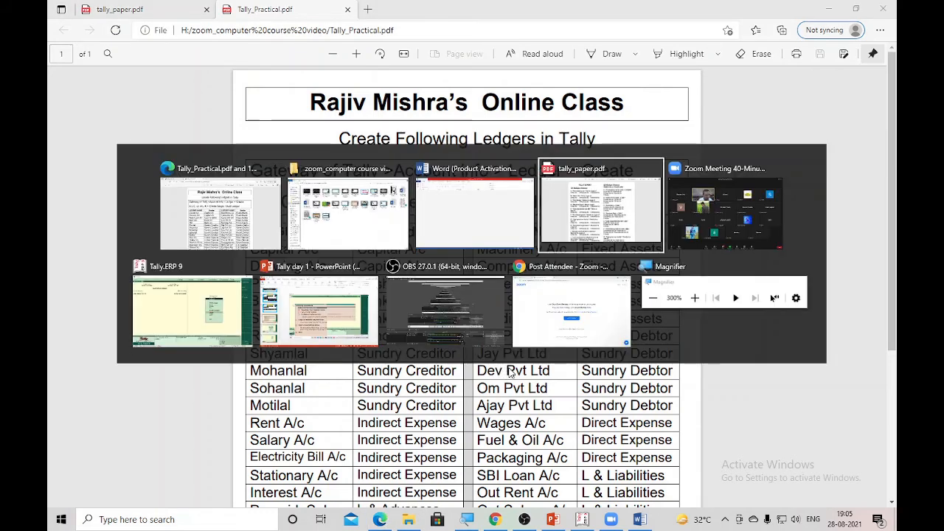
{"action": "left_click", "coordinate": [506, 517]}
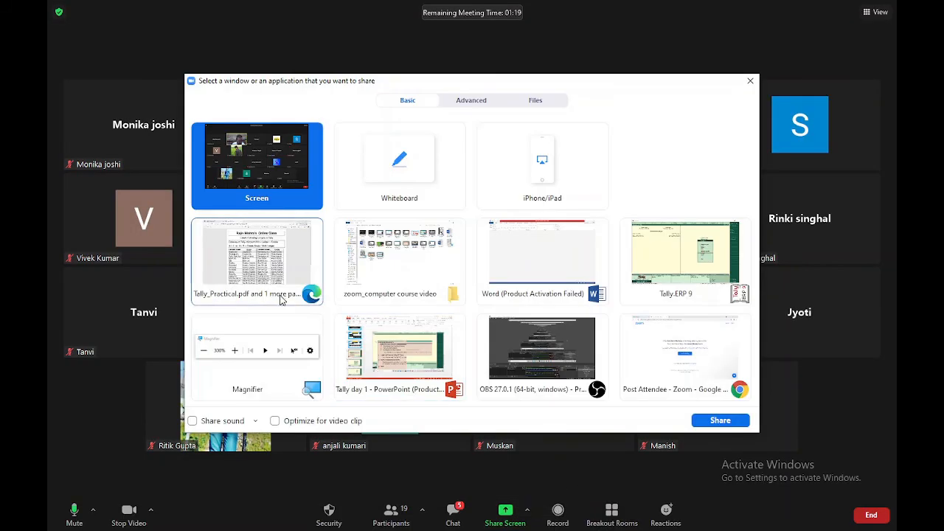
{"action": "double_click", "coordinate": [269, 269]}
Zoom the PDF out so the whole ledger table fits, then stop sharing
{"action": "scroll", "coordinate": [498, 251], "scroll_direction": "down", "scroll_amount": 2}
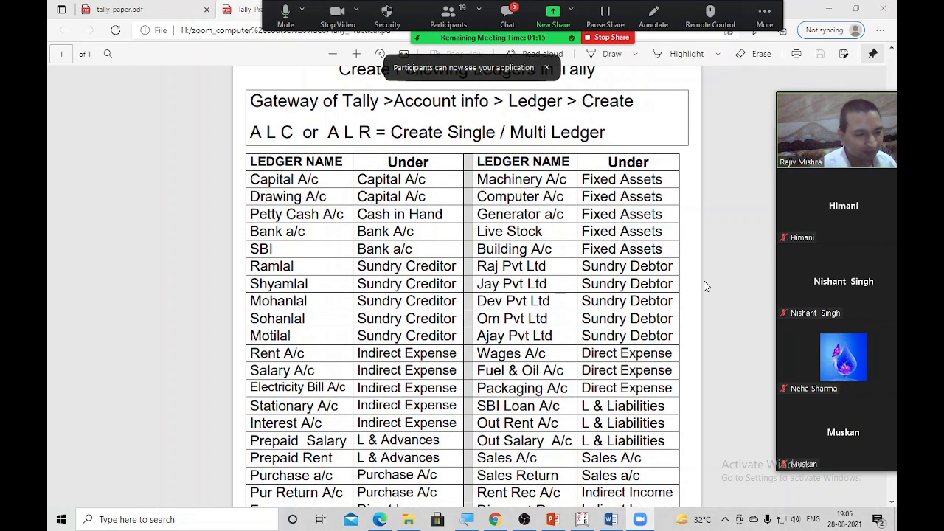
{"action": "key", "text": "ctrl+minus"}
{"action": "key", "text": "ctrl+minus"}
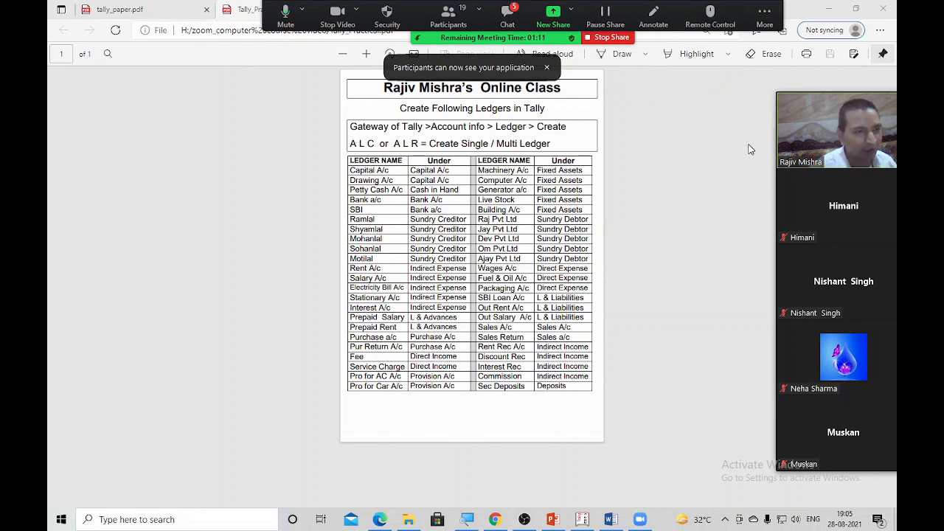
{"action": "left_click", "coordinate": [549, 67]}
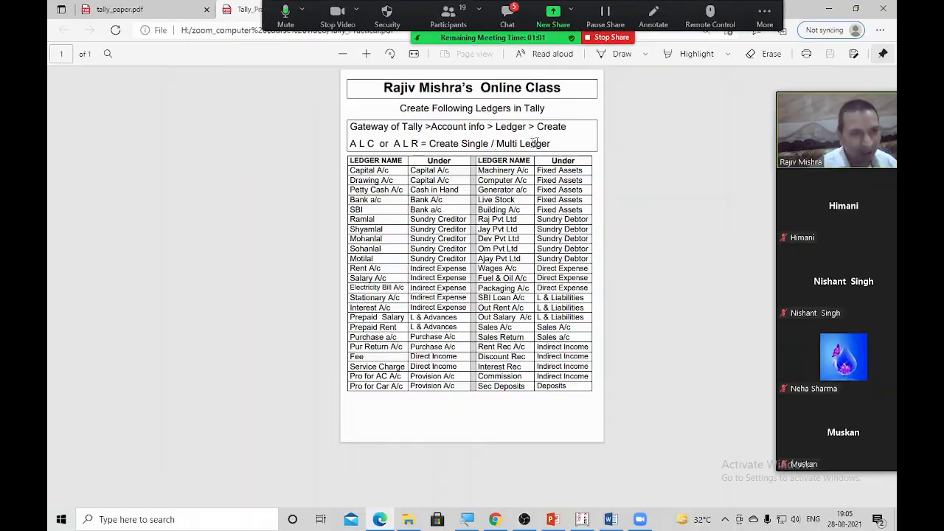
{"action": "left_click", "coordinate": [611, 38]}
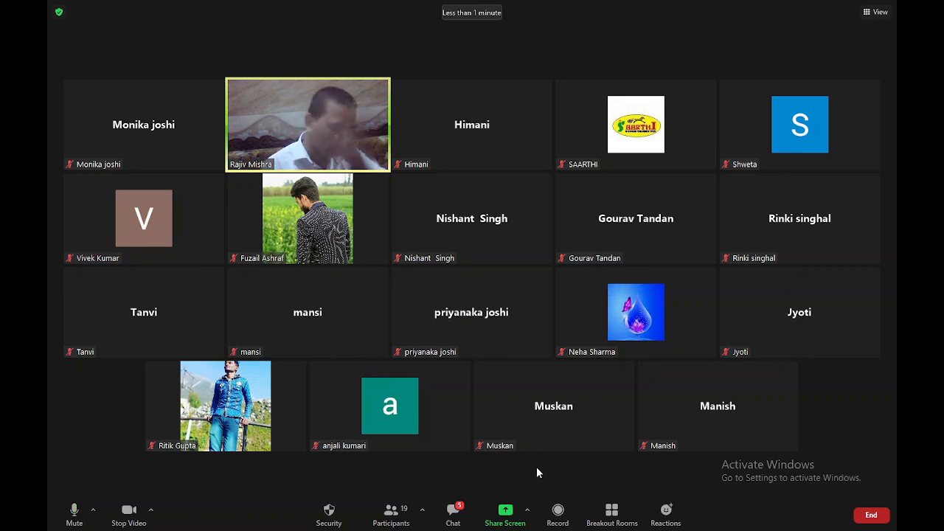
Use the meeting's red End button to get the end-for-all or leave prompt
{"action": "left_click", "coordinate": [873, 517]}
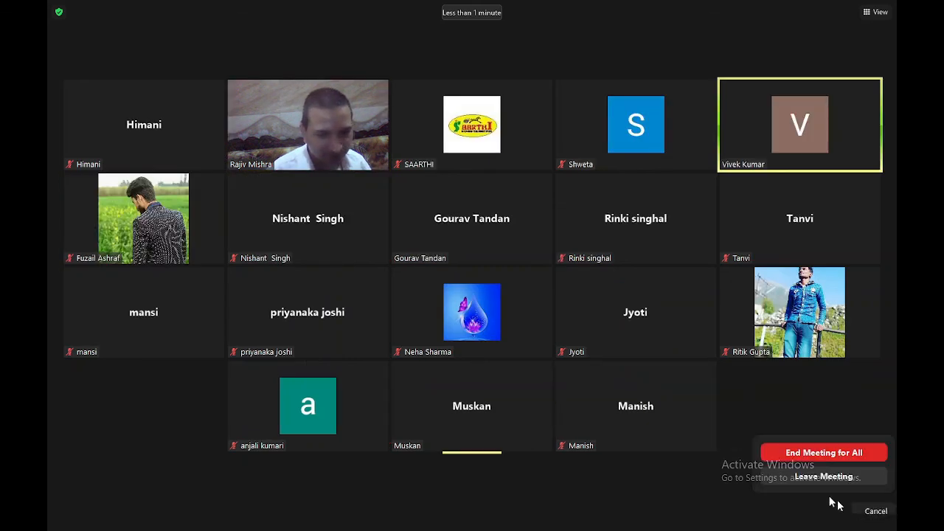